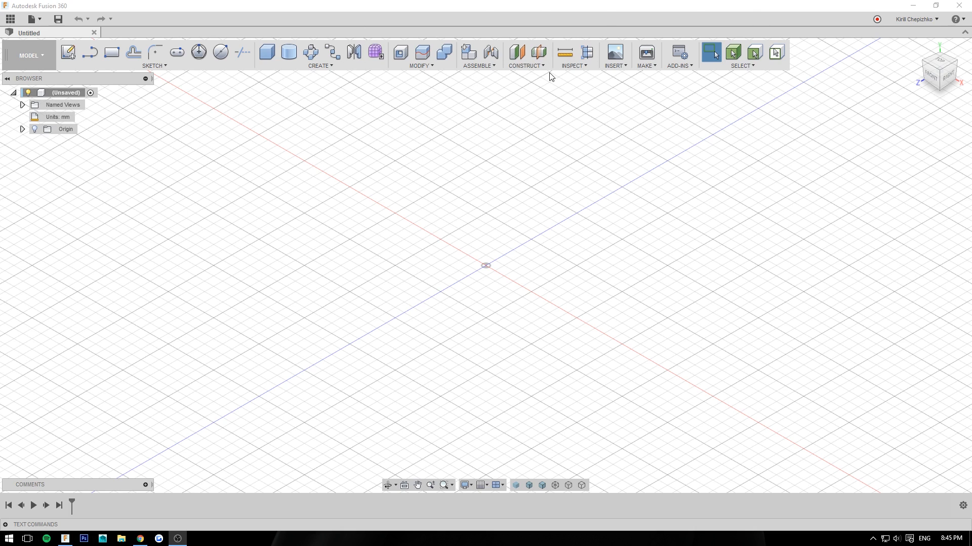
pyautogui.click(614, 69)
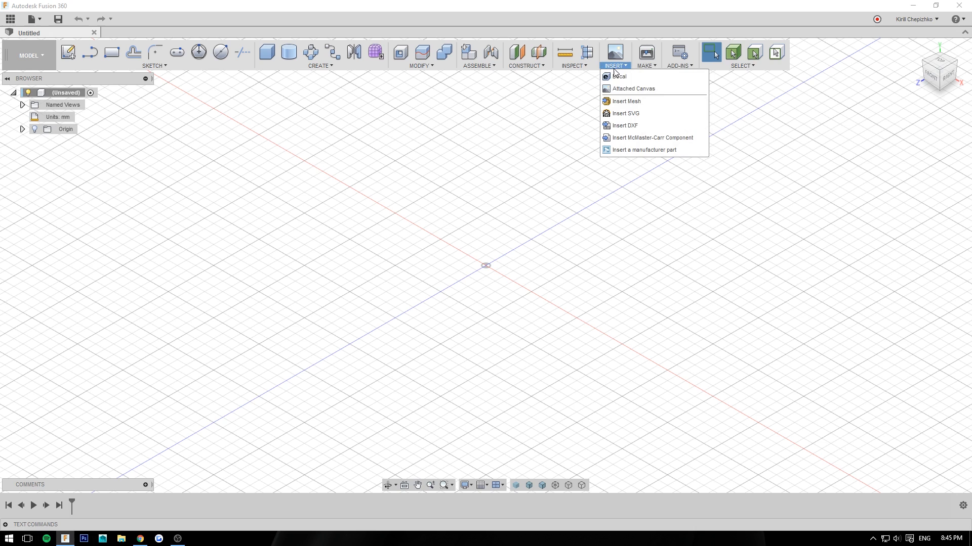
pyautogui.click(640, 91)
pyautogui.click(866, 139)
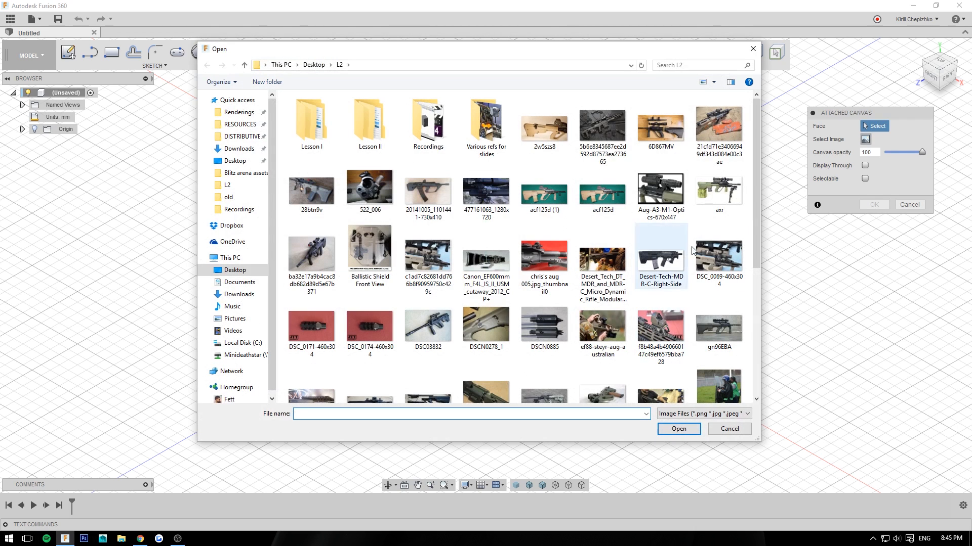
pyautogui.moveTo(756, 248); pyautogui.dragTo(750, 316)
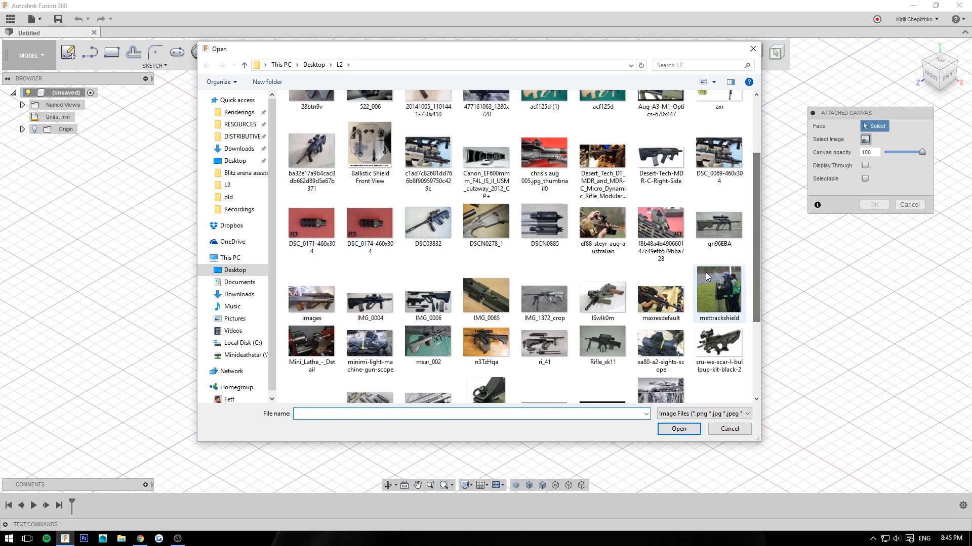
pyautogui.scroll(-2, 541, 302)
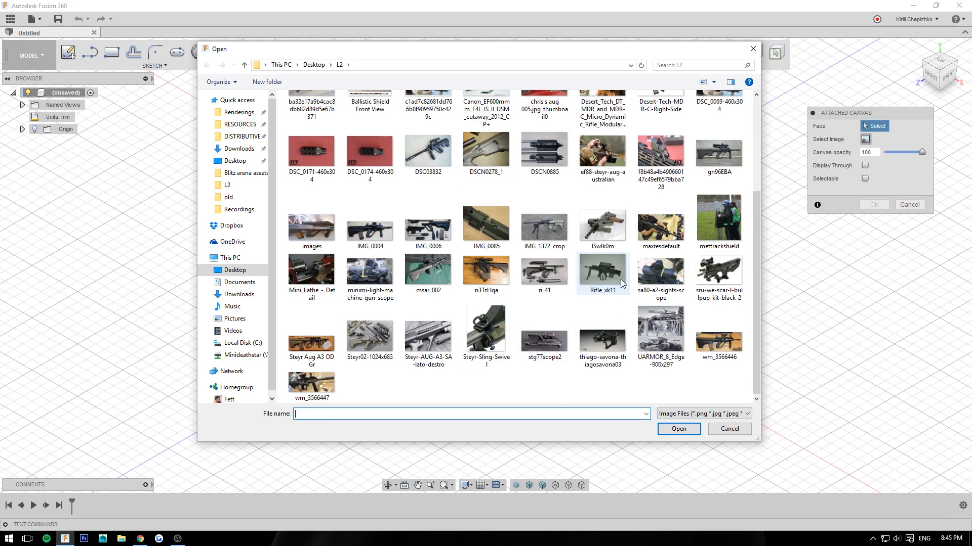
pyautogui.doubleClick(727, 347)
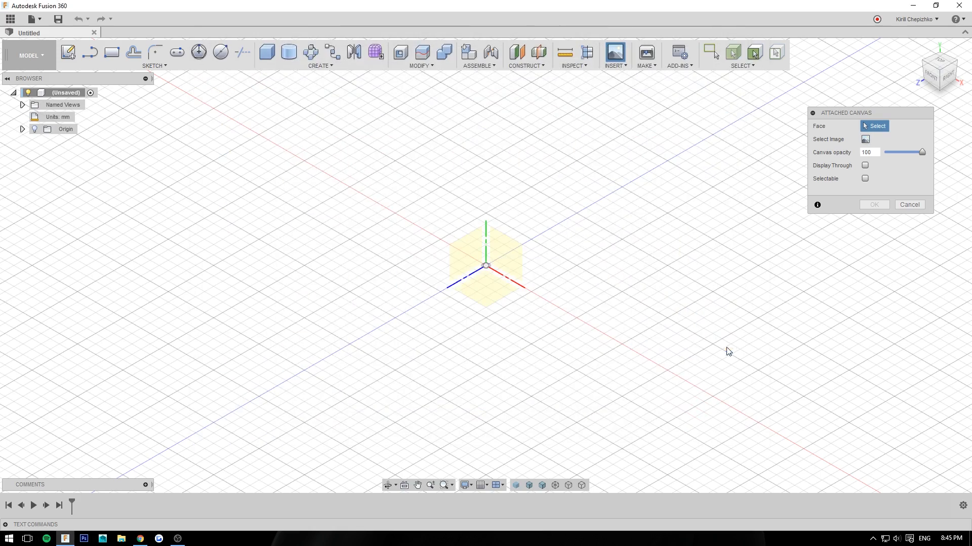
pyautogui.click(930, 77)
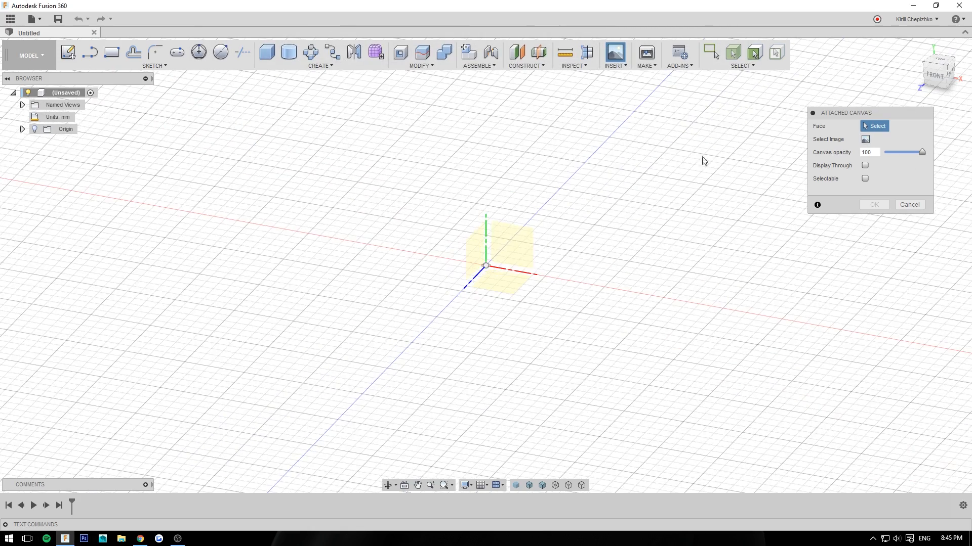
pyautogui.click(934, 74)
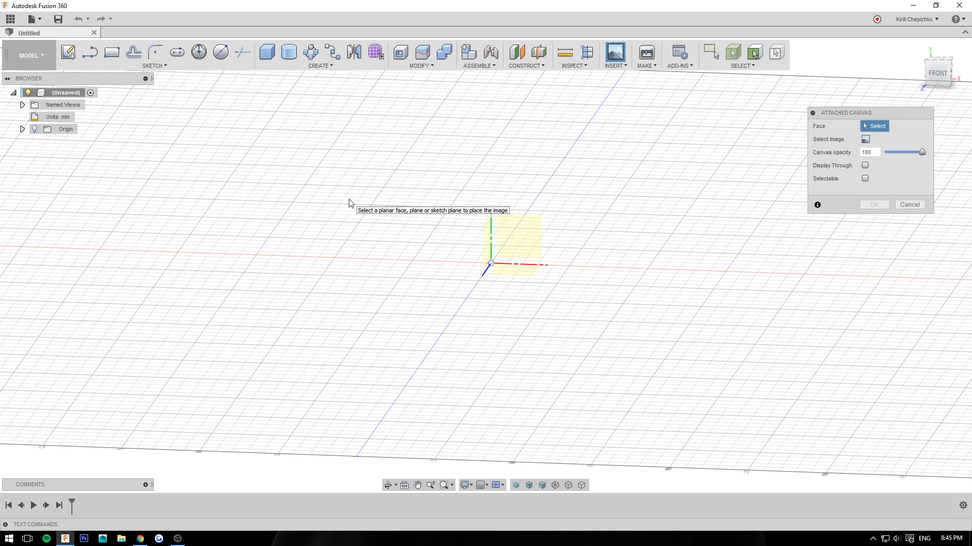
pyautogui.click(511, 234)
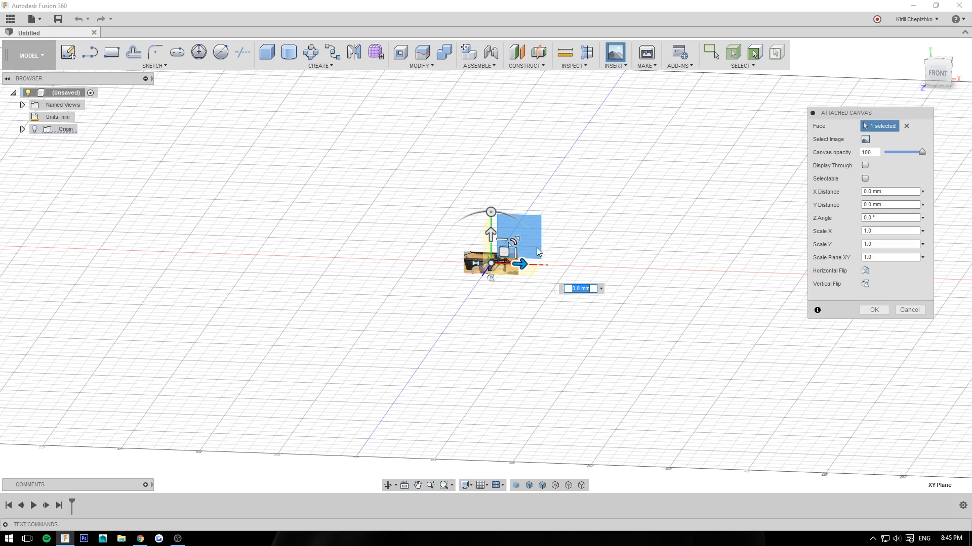
pyautogui.click(511, 241)
pyautogui.write('4.2')
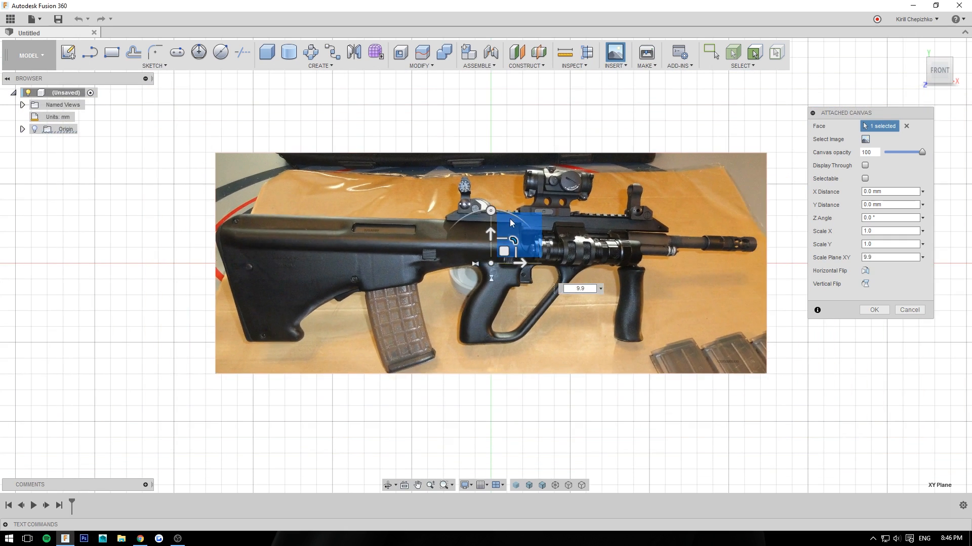
pyautogui.click(501, 208)
pyautogui.write('-30')
pyautogui.moveTo(504, 208); pyautogui.dragTo(488, 207)
pyautogui.moveTo(522, 263); pyautogui.dragTo(485, 309)
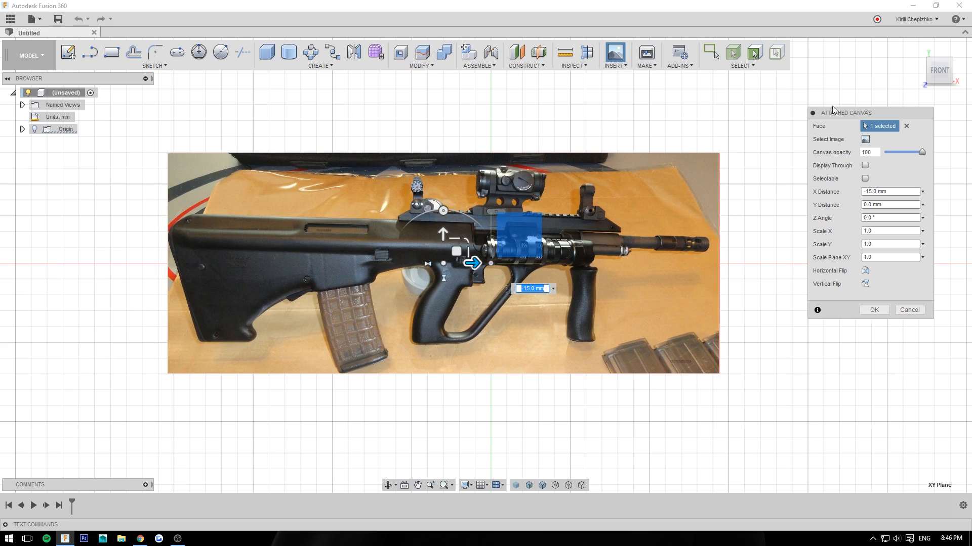
pyautogui.moveTo(936, 75); pyautogui.dragTo(918, 92)
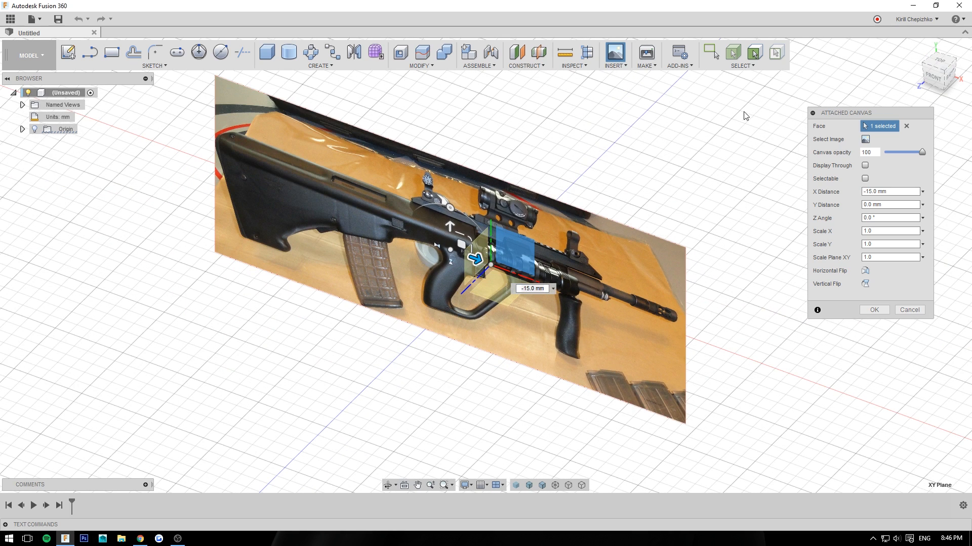
pyautogui.moveTo(673, 141); pyautogui.dragTo(662, 210, button='middle')
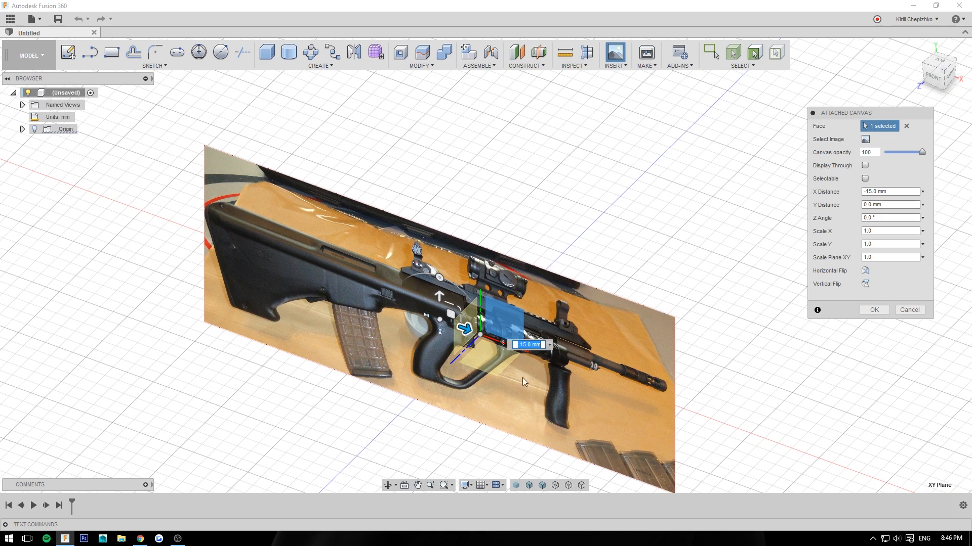
pyautogui.click(909, 310)
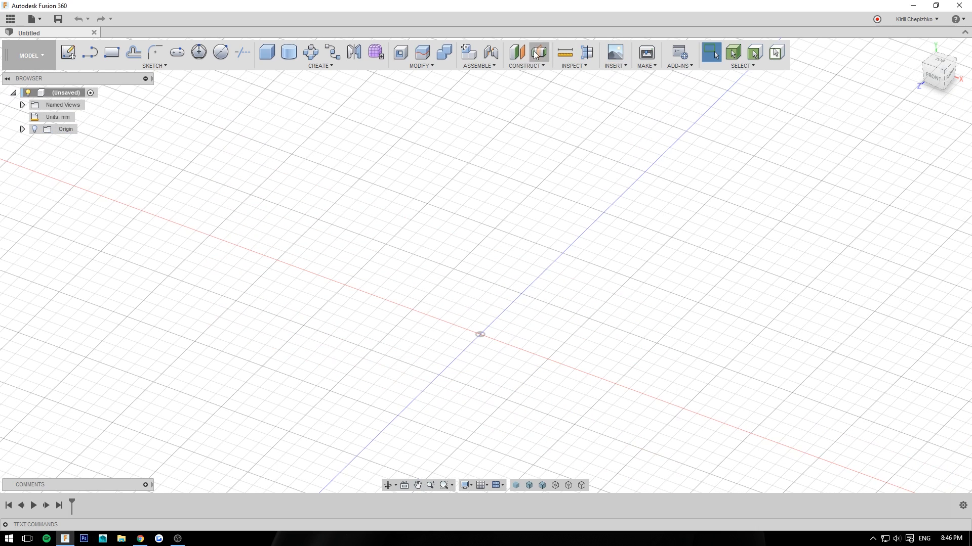
# Show the origin planes and create a construction plane offset -95 mm from the XY plane
pyautogui.click(517, 52)
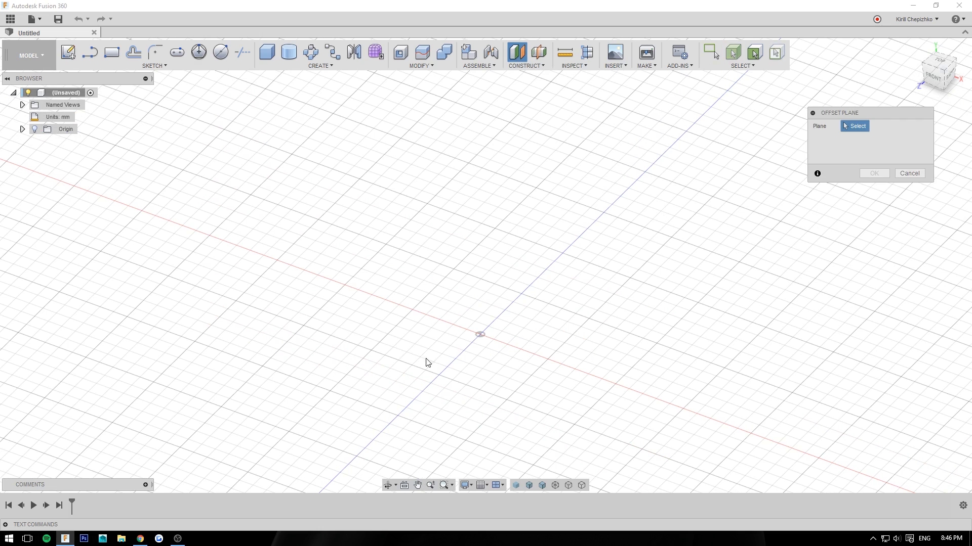
pyautogui.click(36, 129)
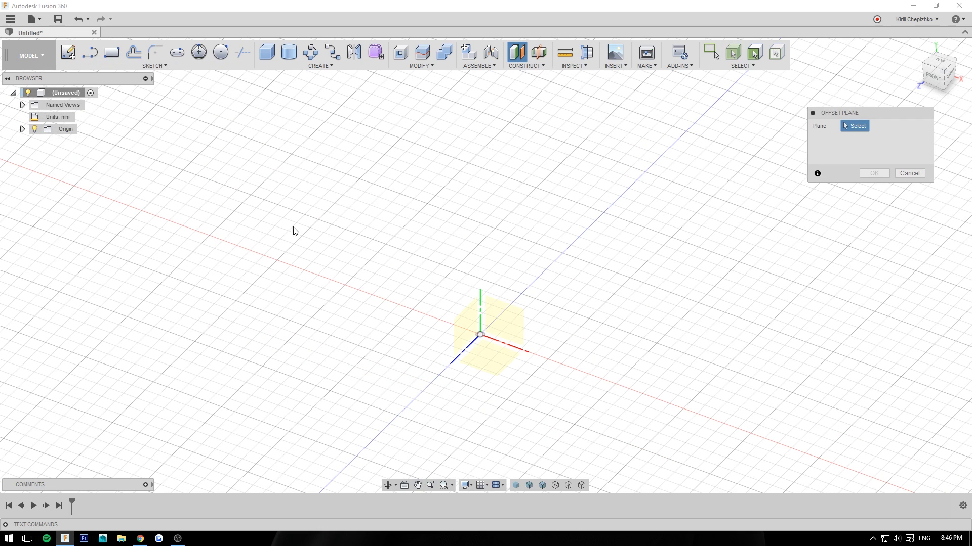
pyautogui.click(497, 313)
pyautogui.moveTo(499, 312); pyautogui.dragTo(534, 278)
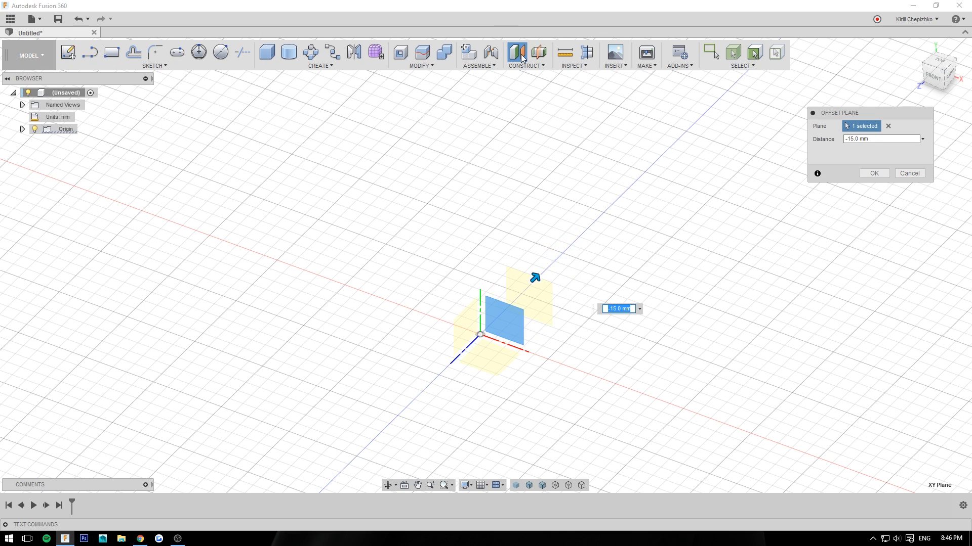
pyautogui.moveTo(535, 278); pyautogui.dragTo(733, 130)
pyautogui.keyDown('shift'); pyautogui.moveTo(485, 265); pyautogui.dragTo(396, 184, button='middle'); pyautogui.keyUp('shift')
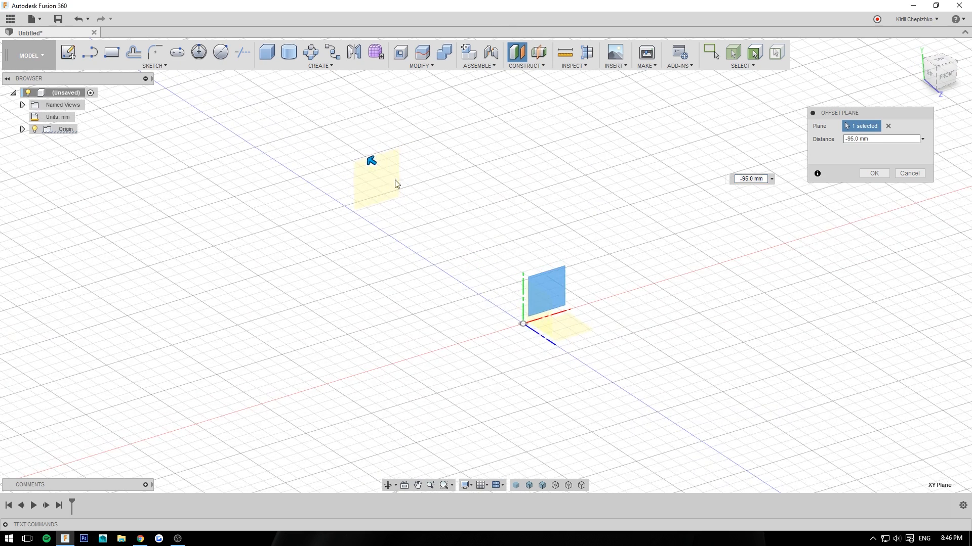
pyautogui.click(875, 173)
pyautogui.click(615, 65)
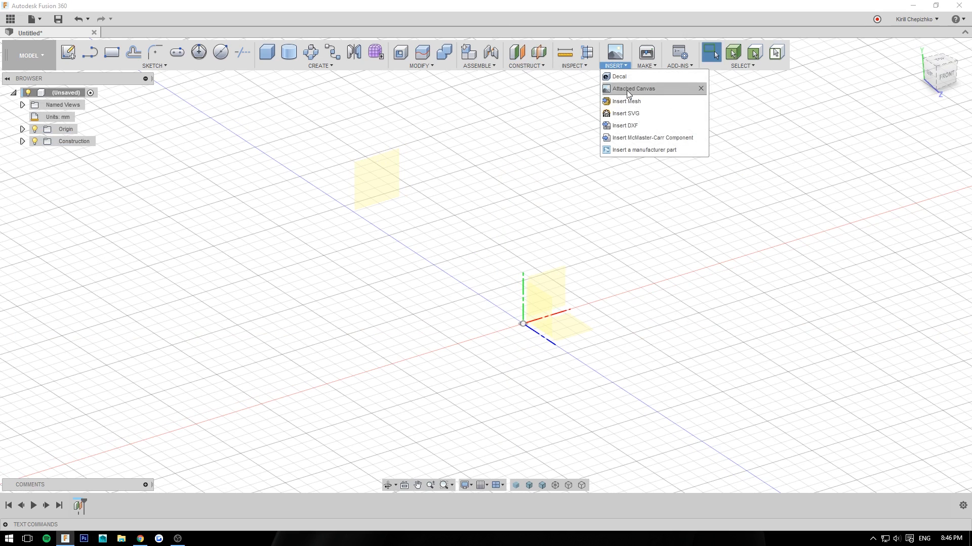
pyautogui.click(627, 89)
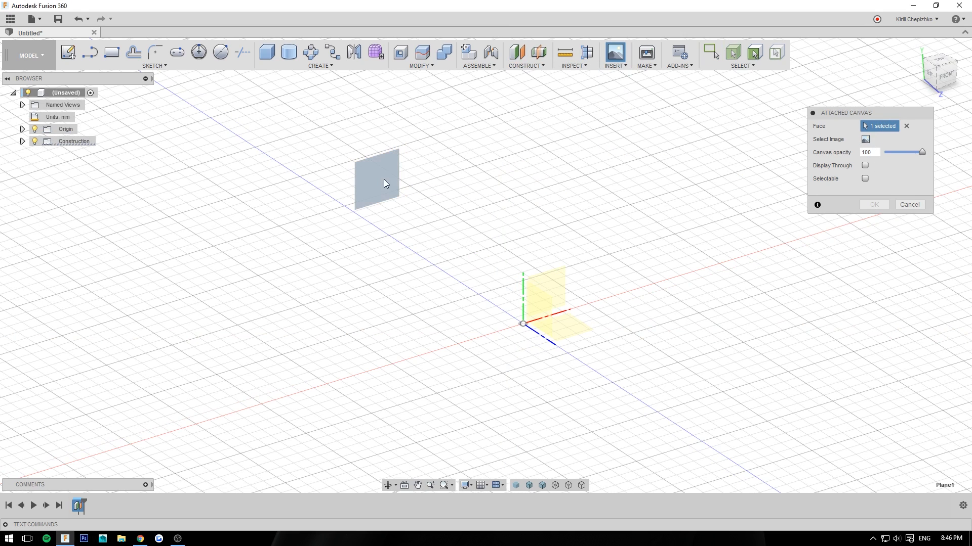
pyautogui.click(386, 182)
pyautogui.click(865, 139)
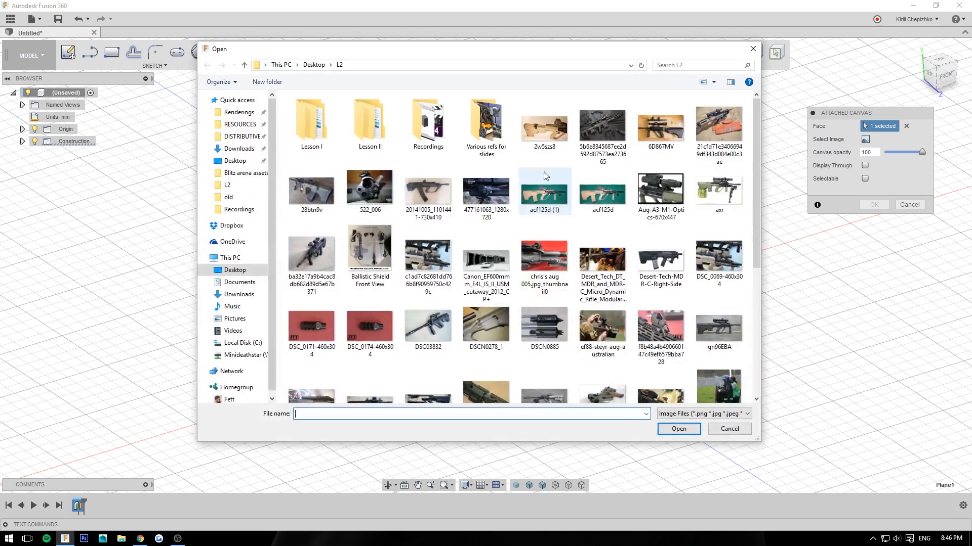
pyautogui.doubleClick(429, 195)
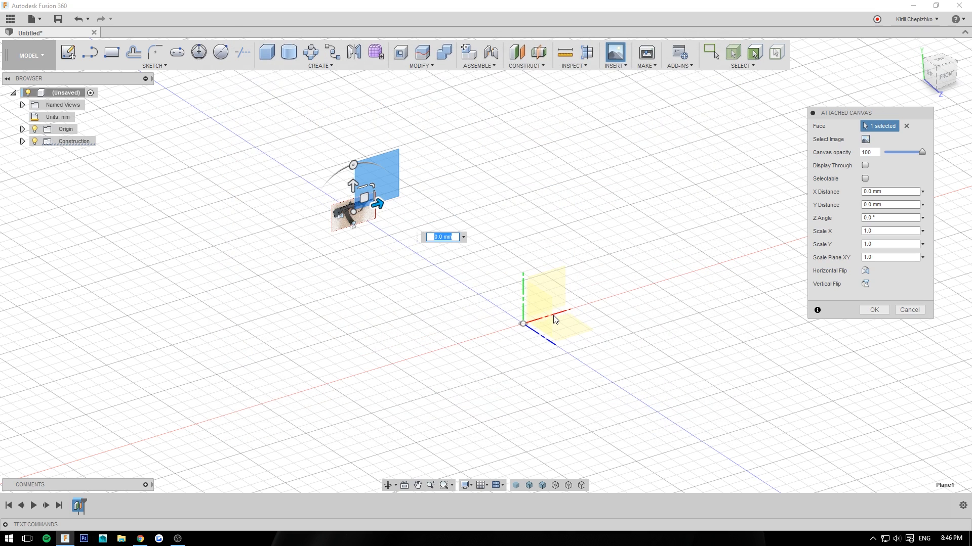
# From the front view, scale the canvas uniformly by 5.4, shift it up and right of the origin, and enlarge it by another 1.9
pyautogui.click(946, 76)
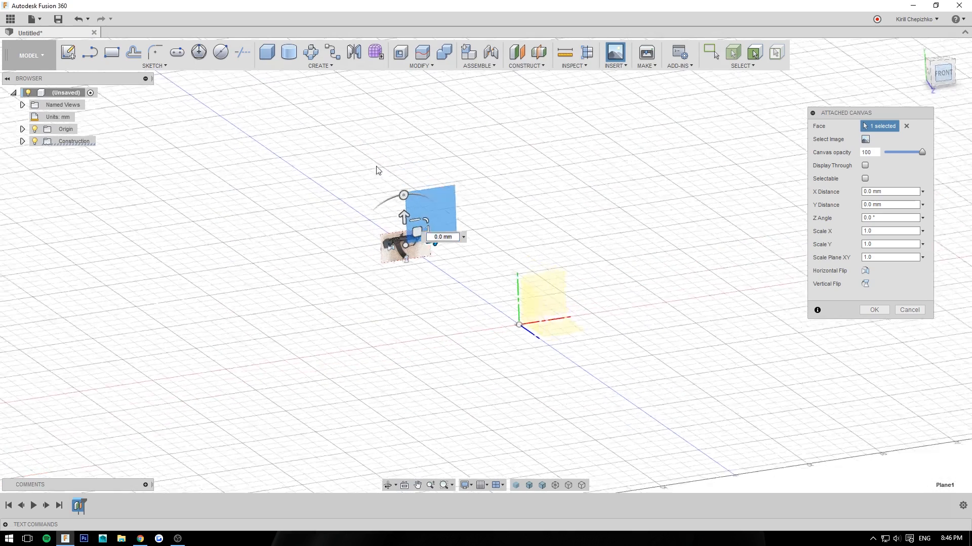
pyautogui.moveTo(525, 297); pyautogui.dragTo(749, 274)
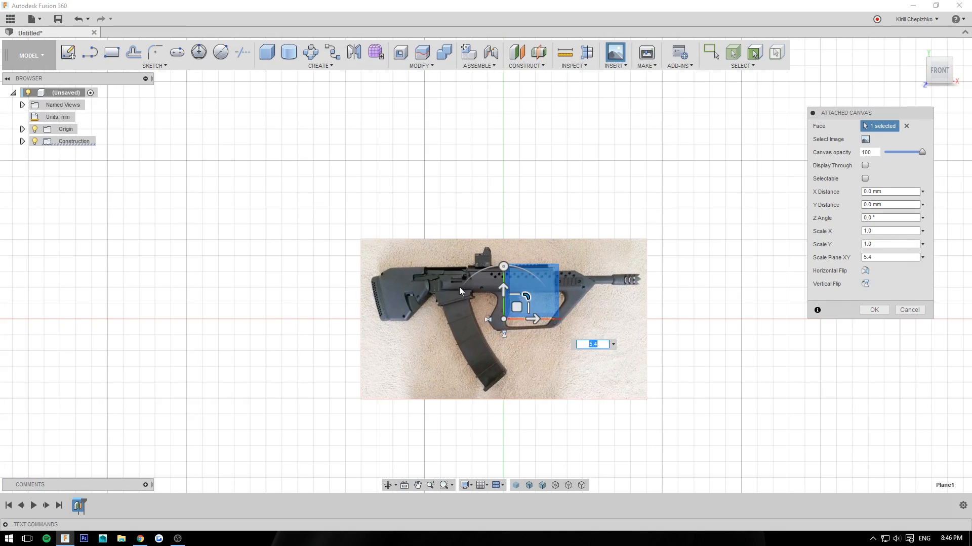
pyautogui.moveTo(529, 295); pyautogui.dragTo(624, 250)
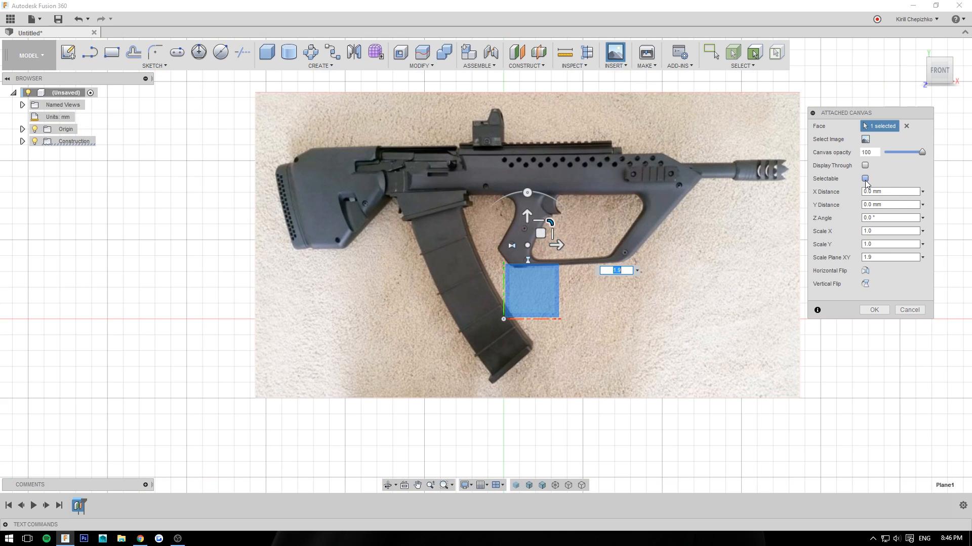
# Set the canvas opacity to 20, try the horizontal and vertical flips back and forth, and finish placing the canvas
pyautogui.moveTo(922, 156); pyautogui.dragTo(894, 160)
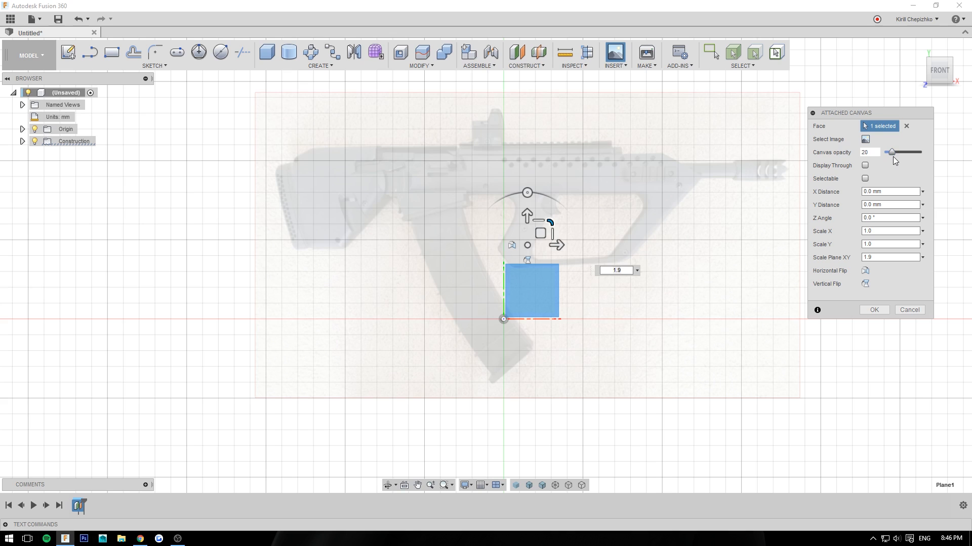
pyautogui.click(867, 274)
pyautogui.click(868, 273)
pyautogui.click(864, 284)
pyautogui.click(864, 284)
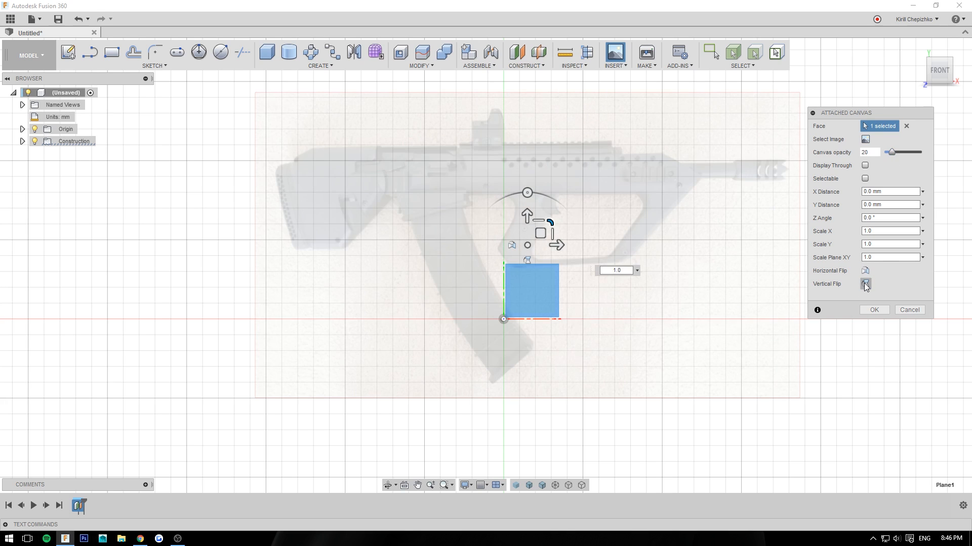
pyautogui.click(875, 309)
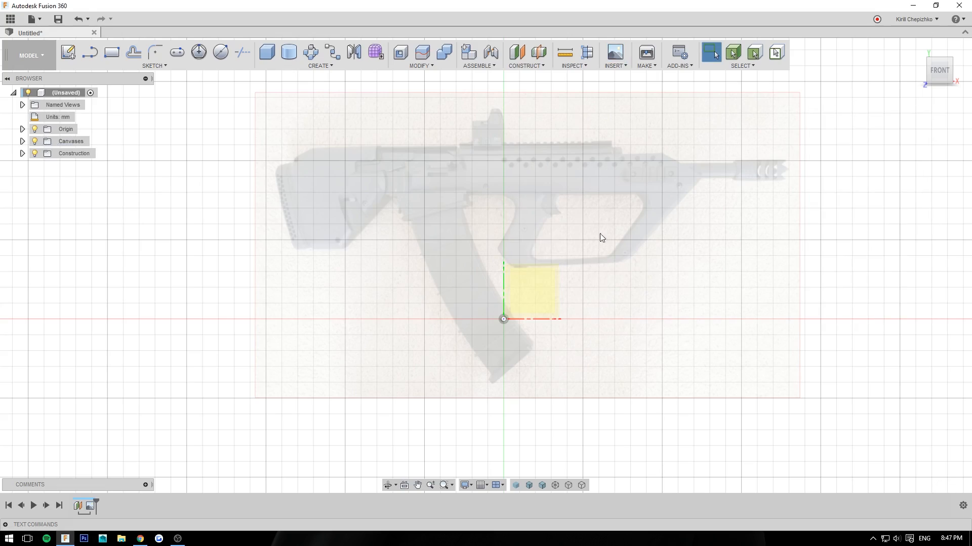
# Create a box as a new body on the horizontal origin plane, about 109.1 mm long, 21.5 mm wide and 70 mm high, in front of the canvas
pyautogui.click(916, 46)
pyautogui.moveTo(945, 73); pyautogui.dragTo(937, 74)
pyautogui.moveTo(639, 216); pyautogui.dragTo(559, 275, button='middle')
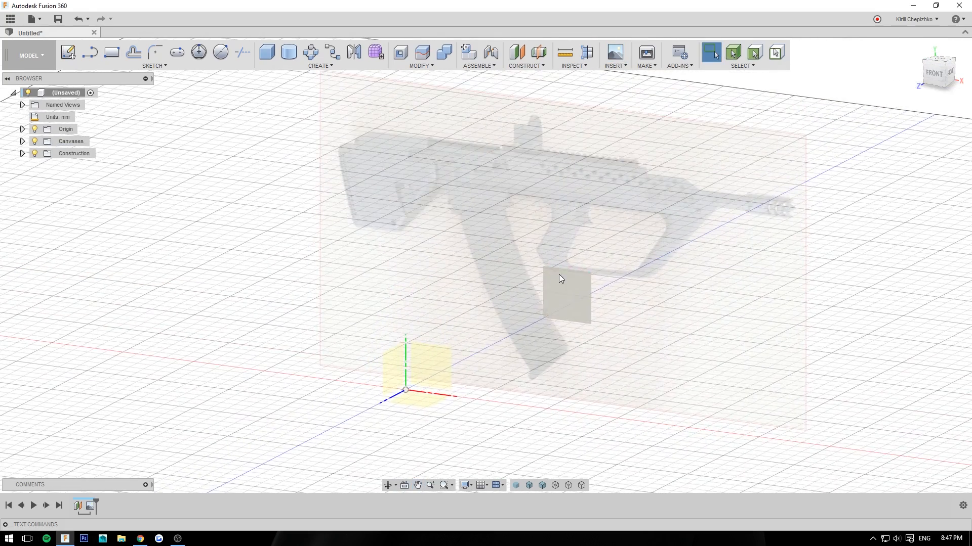
pyautogui.moveTo(948, 74); pyautogui.dragTo(425, 420)
pyautogui.click(268, 53)
pyautogui.click(425, 420)
pyautogui.click(347, 282)
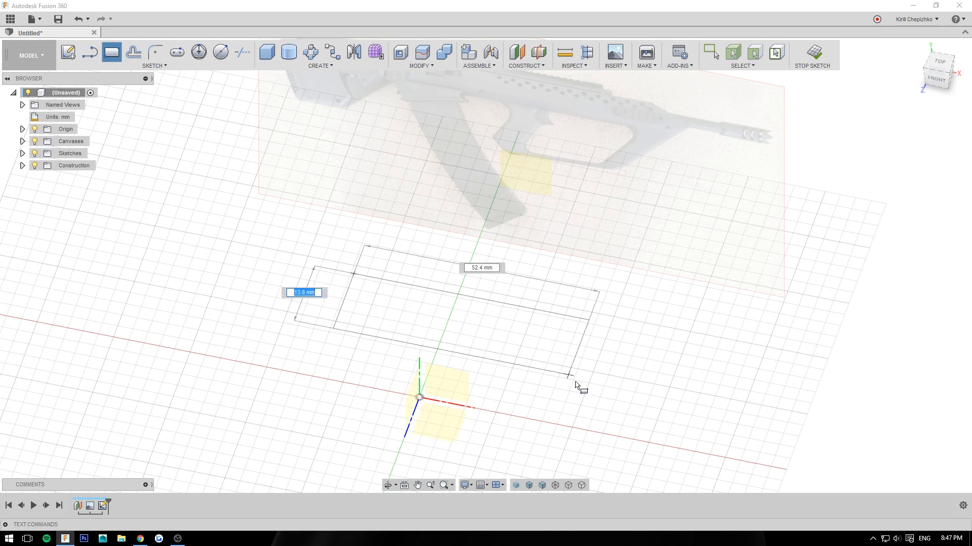
pyautogui.click(671, 386)
pyautogui.moveTo(504, 304); pyautogui.dragTo(505, 167)
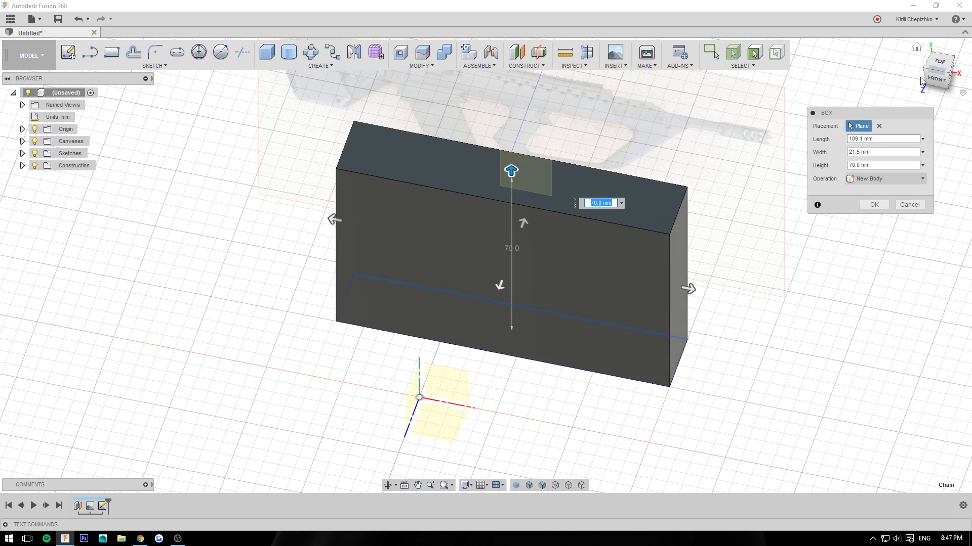
pyautogui.click(936, 78)
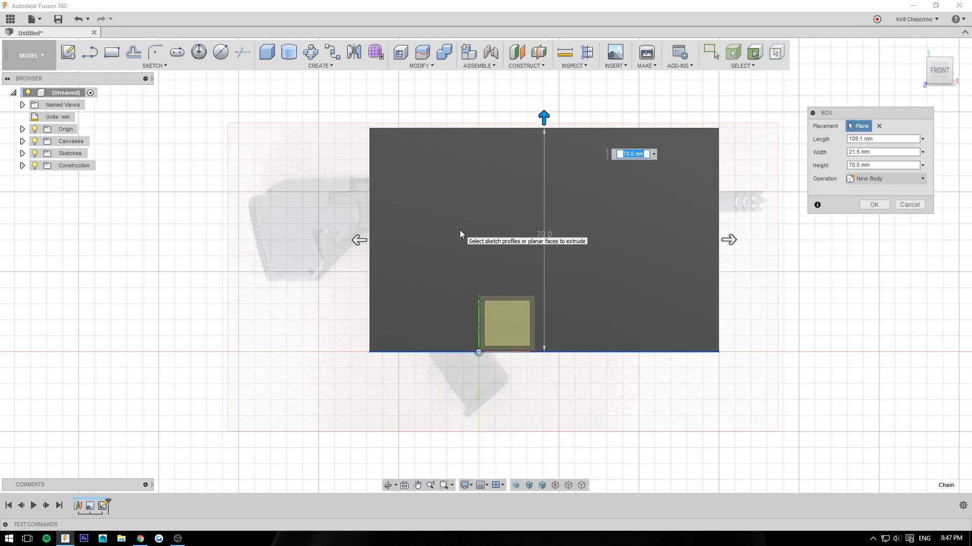
pyautogui.click(868, 205)
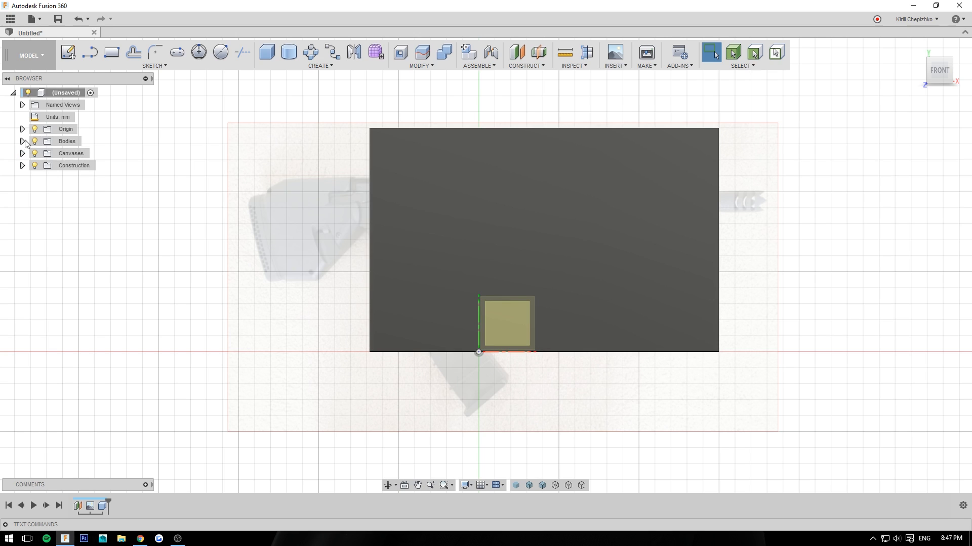
pyautogui.click(57, 166)
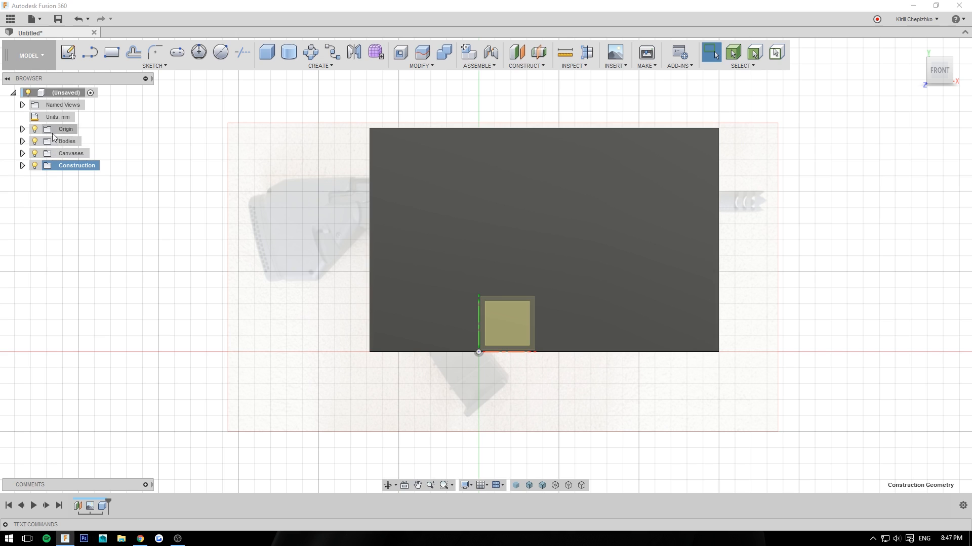
pyautogui.click(23, 154)
pyautogui.click(92, 167)
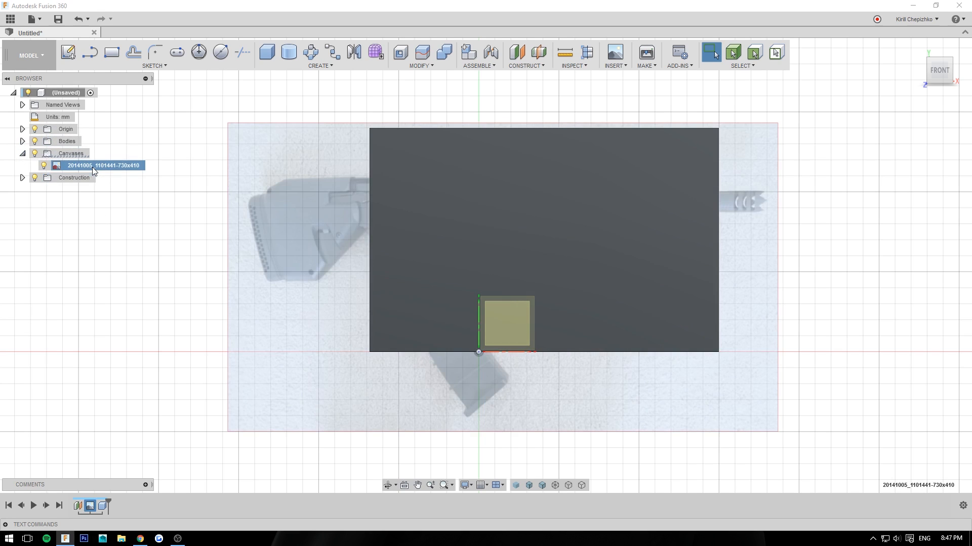
pyautogui.rightClick(92, 167)
pyautogui.click(120, 181)
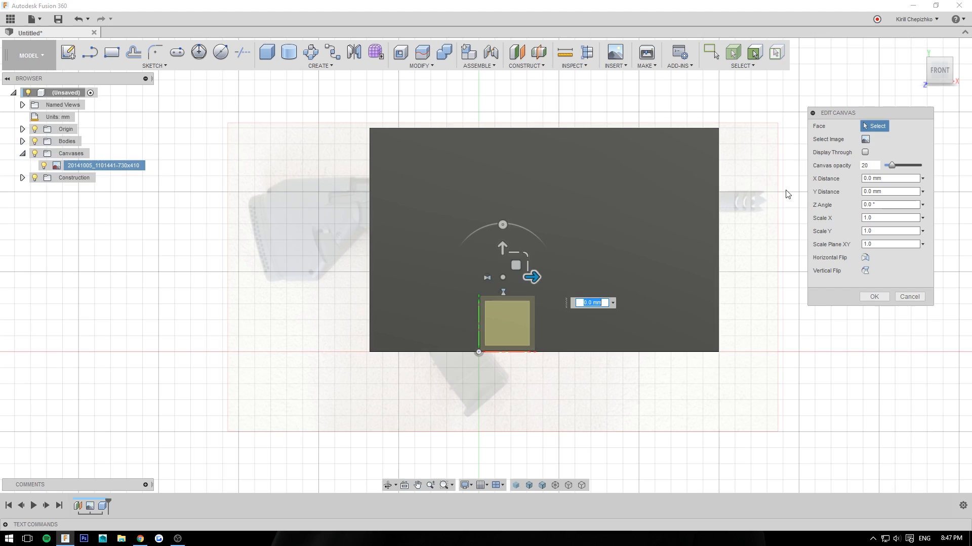
pyautogui.click(948, 75)
pyautogui.click(864, 152)
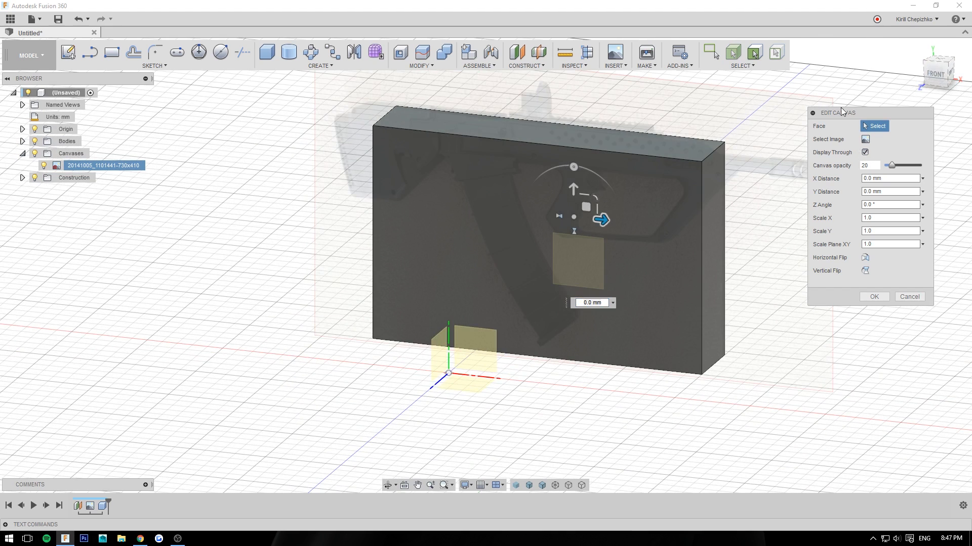
pyautogui.click(935, 73)
# Shift the canvas to the right and 5 mm up, and finish editing it
pyautogui.moveTo(596, 236); pyautogui.dragTo(575, 251, button='middle')
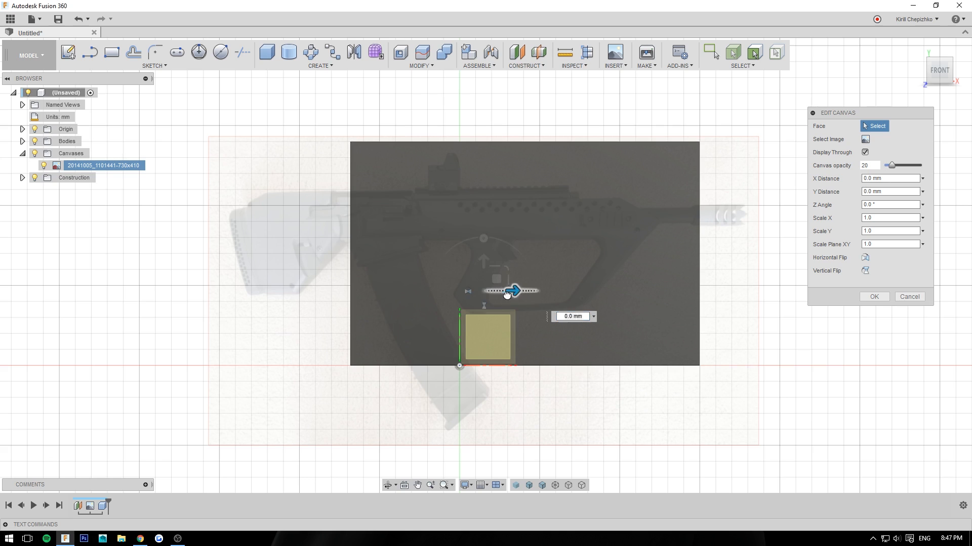
pyautogui.moveTo(506, 293); pyautogui.dragTo(530, 247)
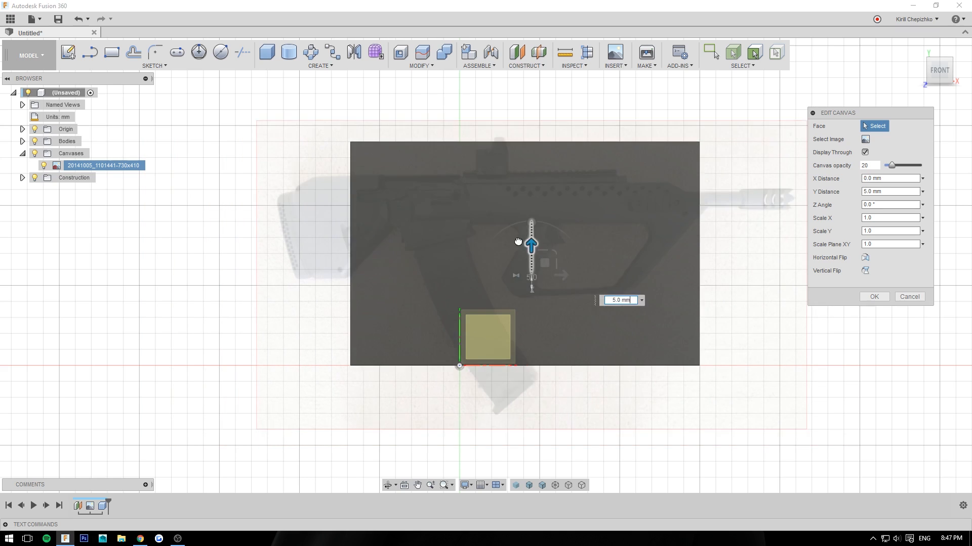
pyautogui.click(875, 297)
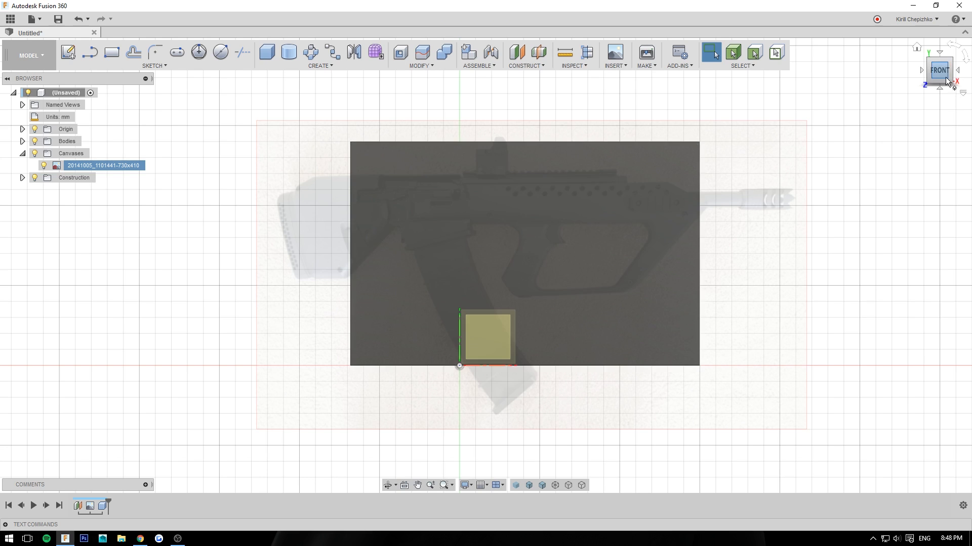
# Try attaching a second rifle reference image as a canvas on the YZ origin plane
pyautogui.moveTo(943, 77); pyautogui.dragTo(828, 216)
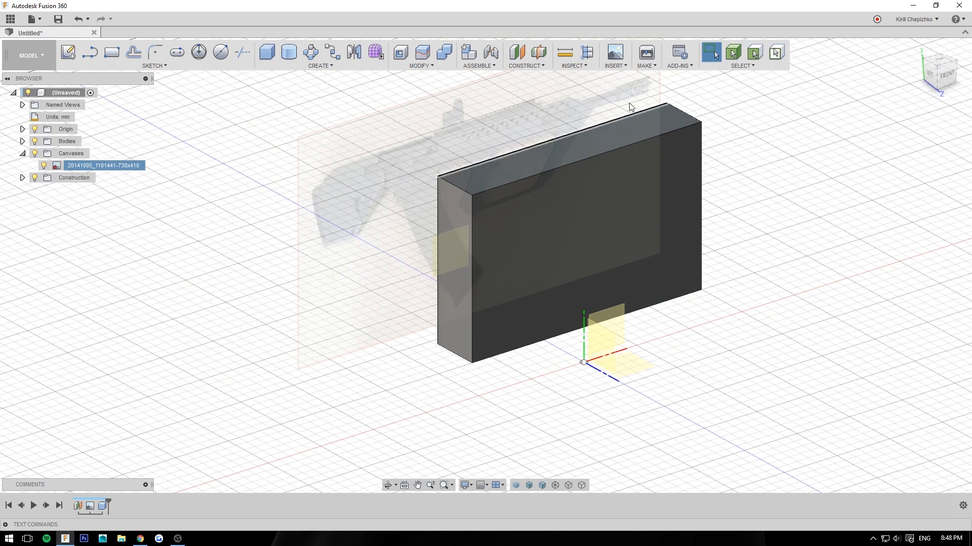
pyautogui.click(610, 66)
pyautogui.click(624, 90)
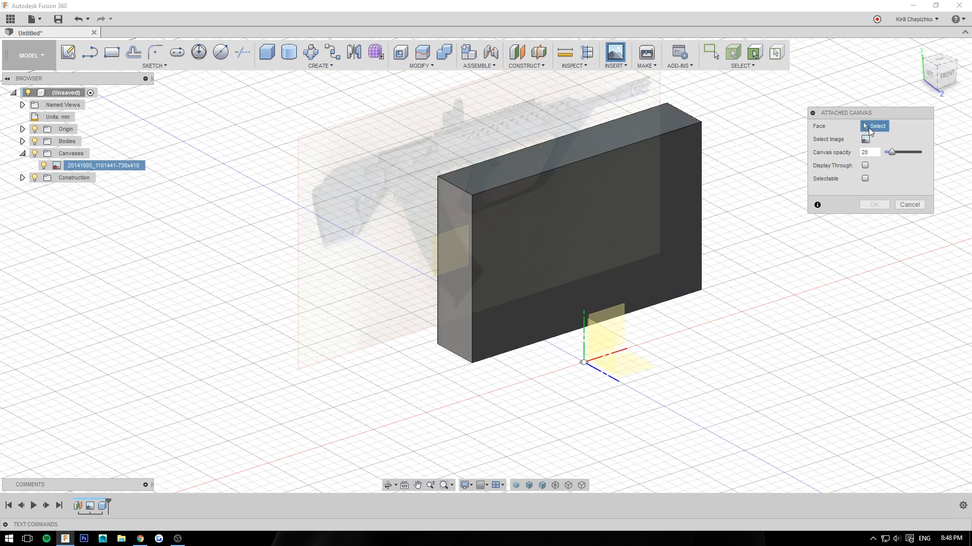
pyautogui.click(865, 139)
pyautogui.doubleClick(553, 195)
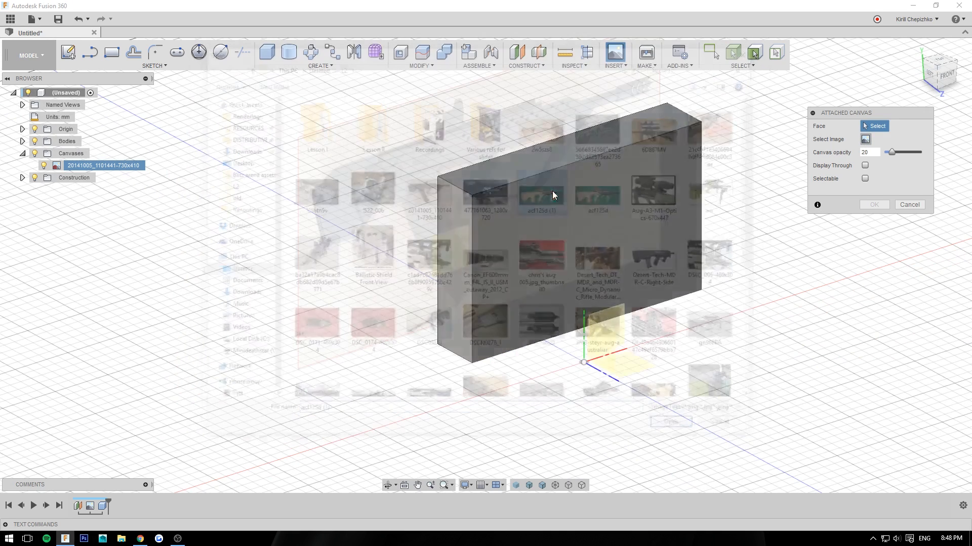
pyautogui.click(604, 348)
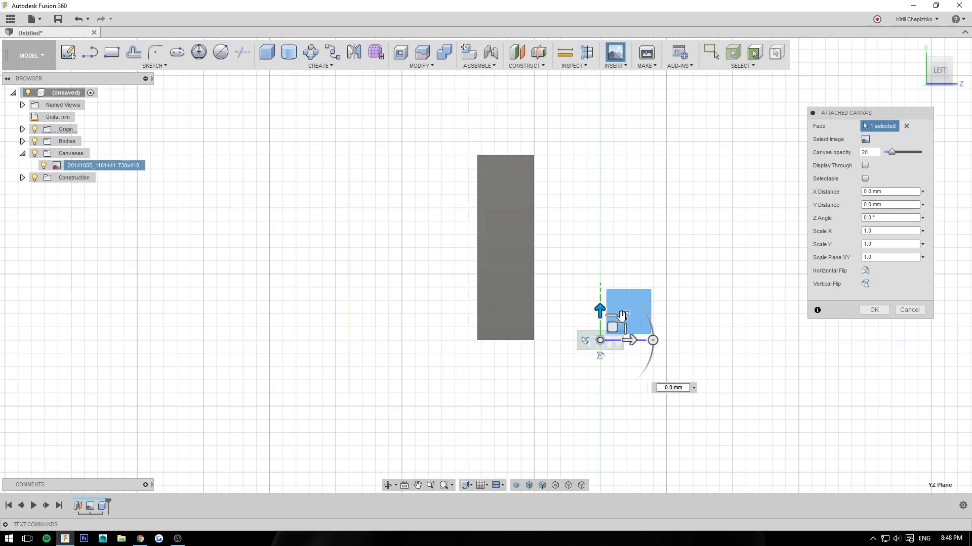
# Scale the trial canvas uniformly by 12.6, view it alongside the first canvas, and cancel the attachment
pyautogui.moveTo(618, 327); pyautogui.dragTo(759, 278)
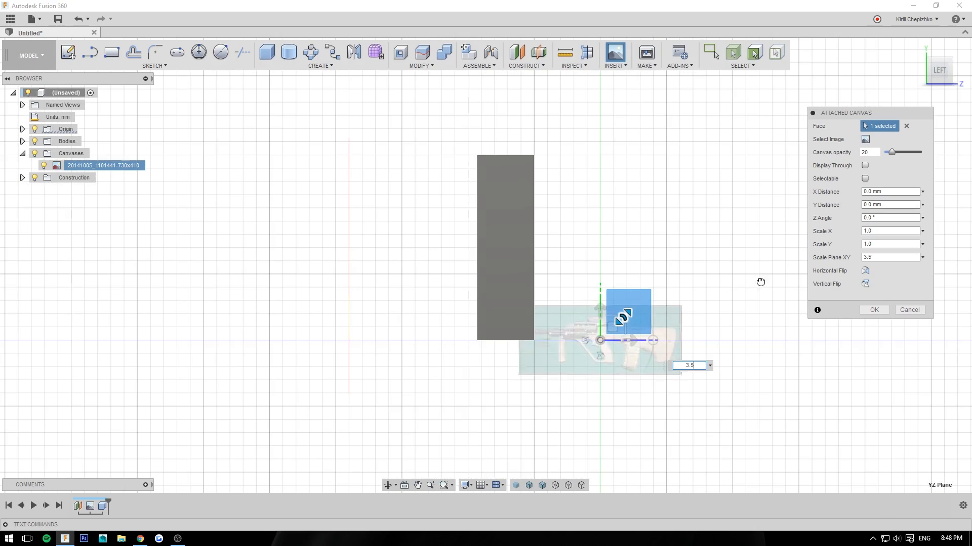
pyautogui.moveTo(623, 317); pyautogui.dragTo(670, 290)
pyautogui.click(948, 77)
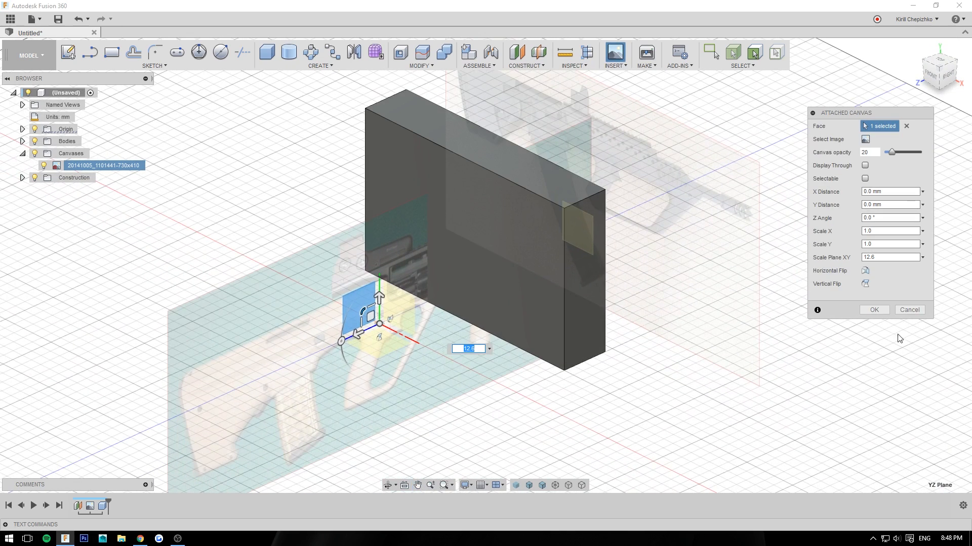
pyautogui.moveTo(702, 329); pyautogui.dragTo(679, 388, button='middle')
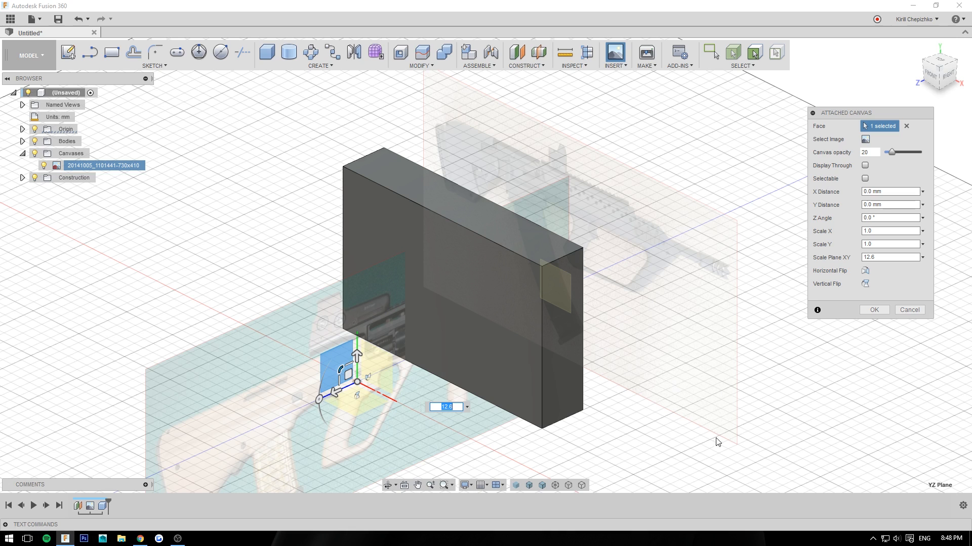
pyautogui.click(908, 310)
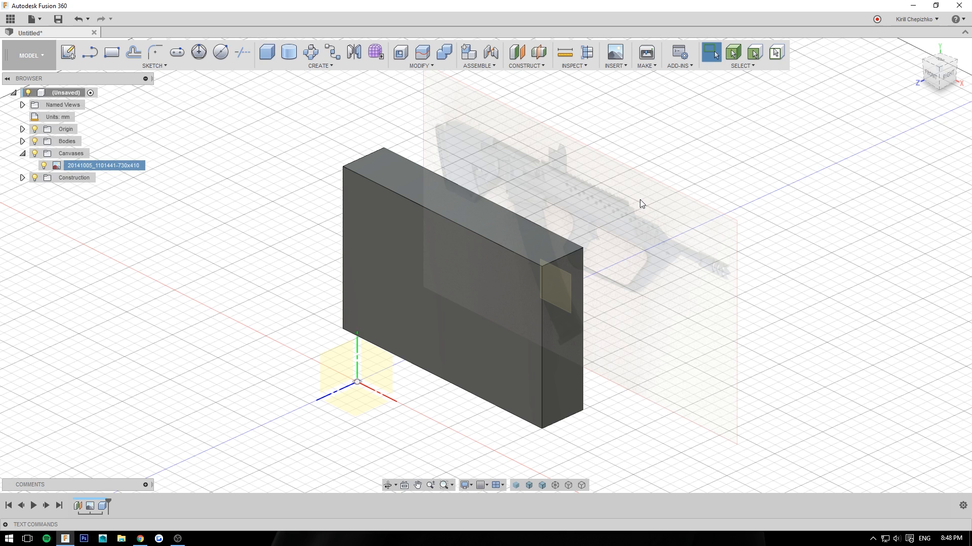
# Insert the mesh file Umbrella_A from the L2 folder
pyautogui.click(611, 67)
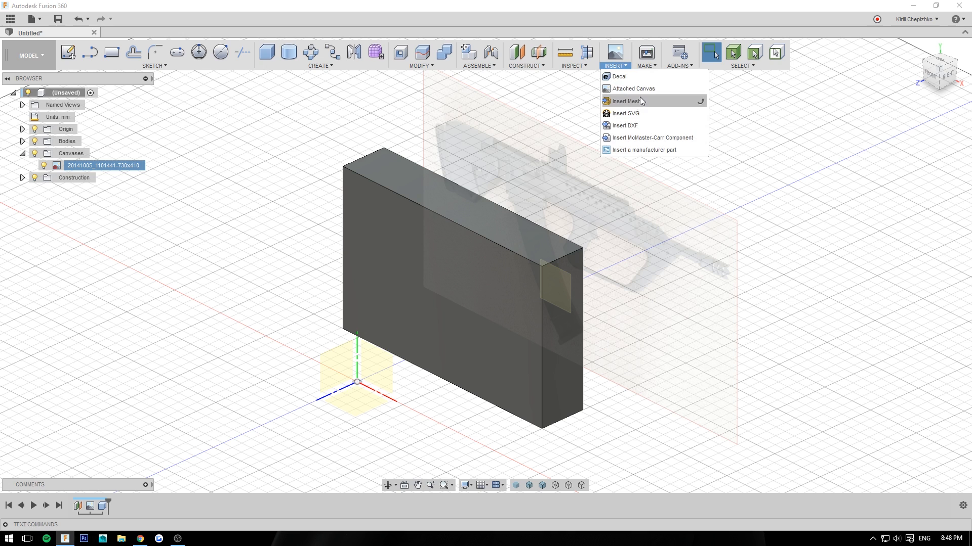
pyautogui.click(632, 105)
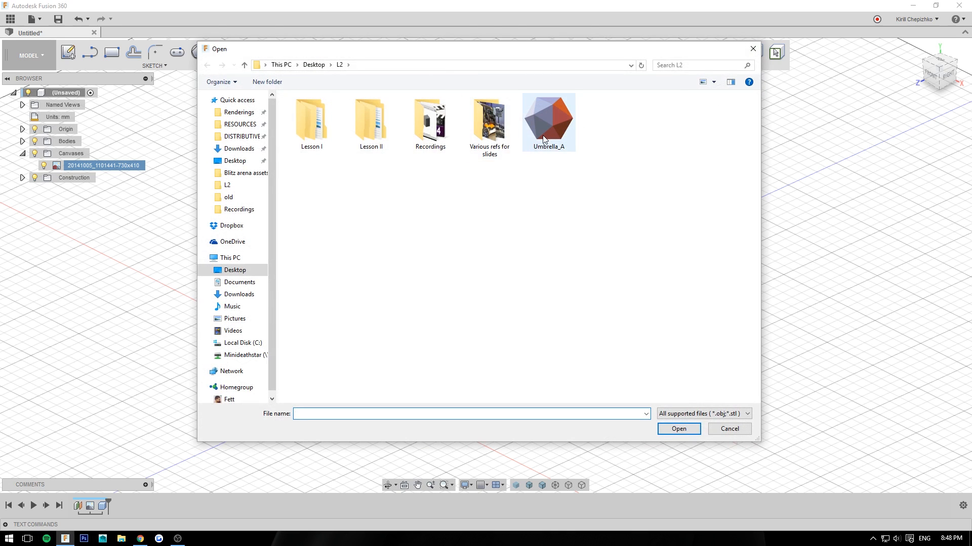
pyautogui.doubleClick(544, 139)
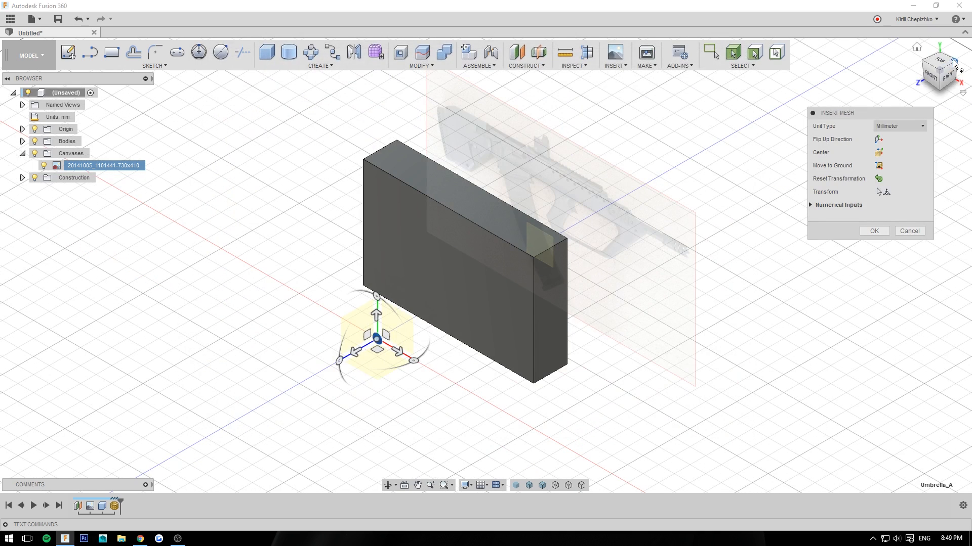
# From the front view, move the umbrella mesh to the right and 14 mm up from the origin
pyautogui.click(929, 77)
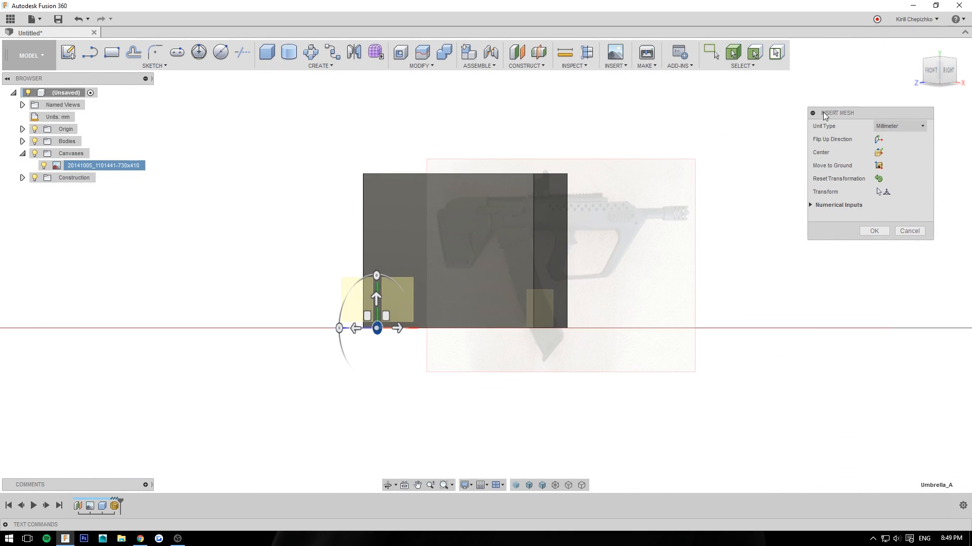
pyautogui.scroll(5, 410, 333)
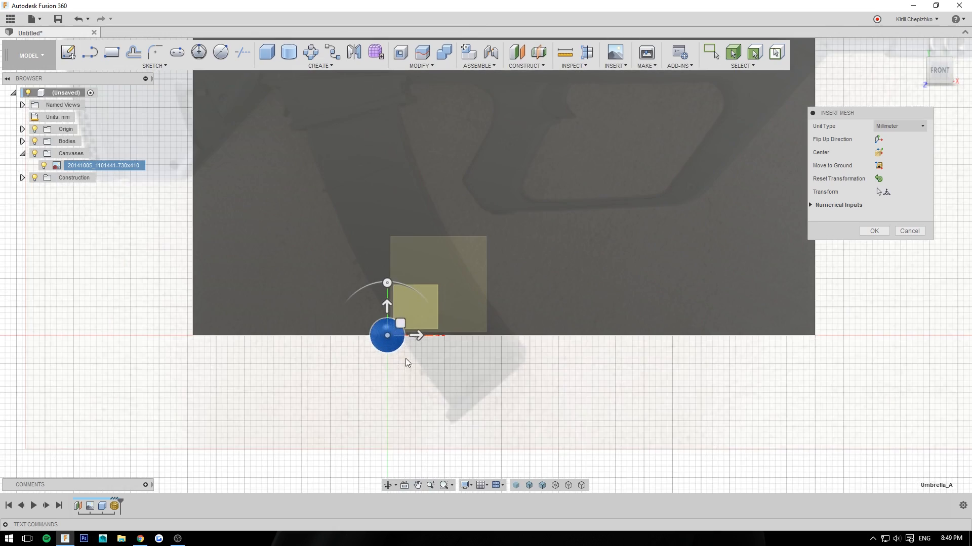
pyautogui.moveTo(411, 333); pyautogui.dragTo(461, 225)
pyautogui.moveTo(940, 76); pyautogui.dragTo(924, 87)
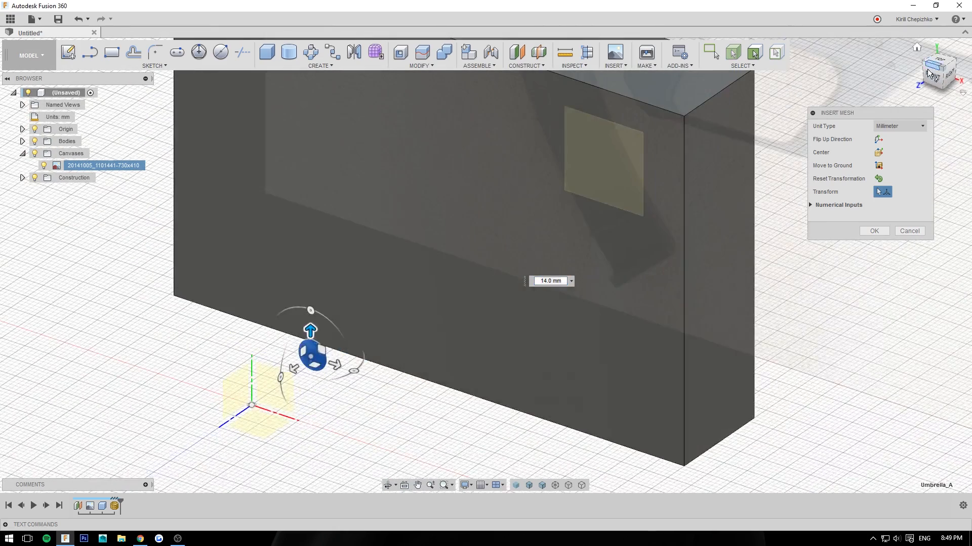
pyautogui.moveTo(528, 252); pyautogui.dragTo(651, 194, button='middle')
# Try centimetres as the mesh's unit type, switch back to millimetres, and compare the mesh's size with the box
pyautogui.click(903, 126)
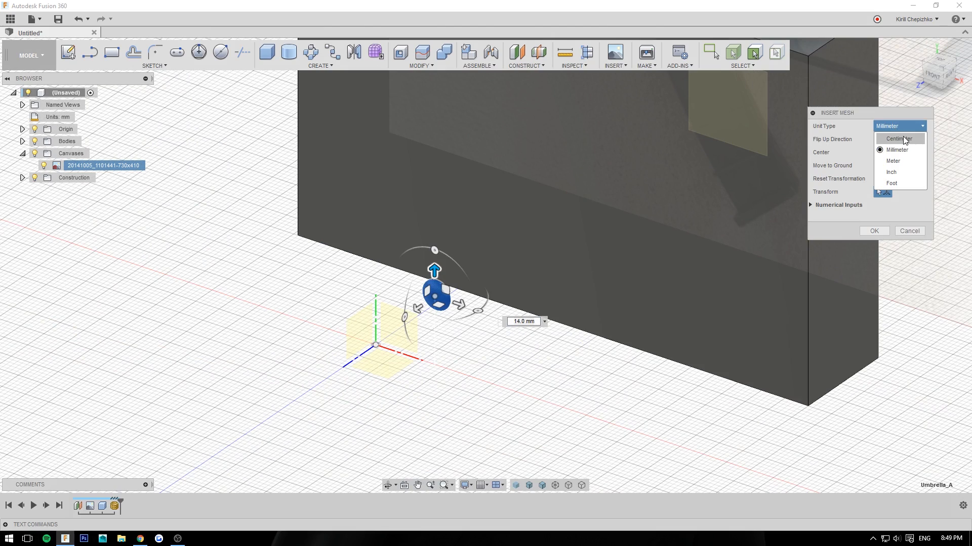
pyautogui.click(904, 137)
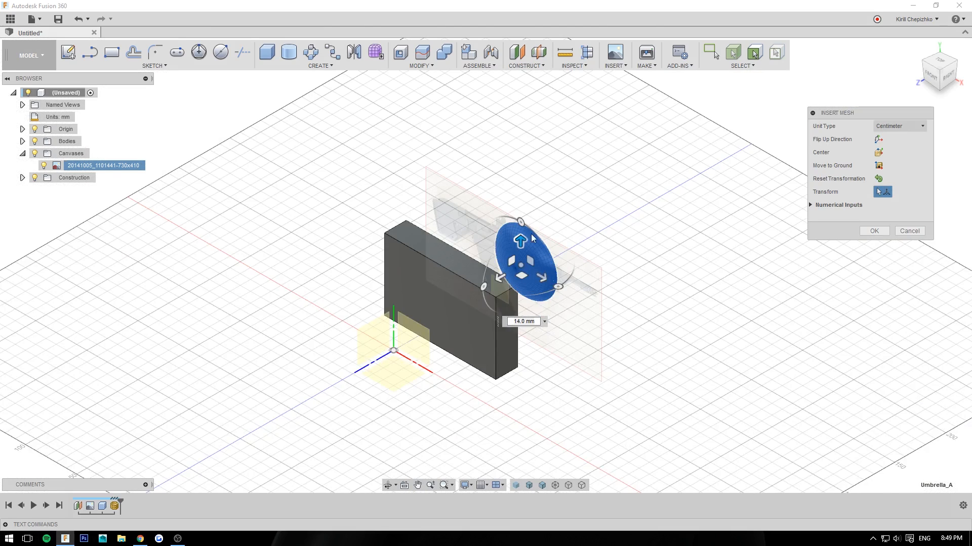
pyautogui.scroll(4, 554, 247)
pyautogui.moveTo(587, 230); pyautogui.dragTo(652, 189, button='middle')
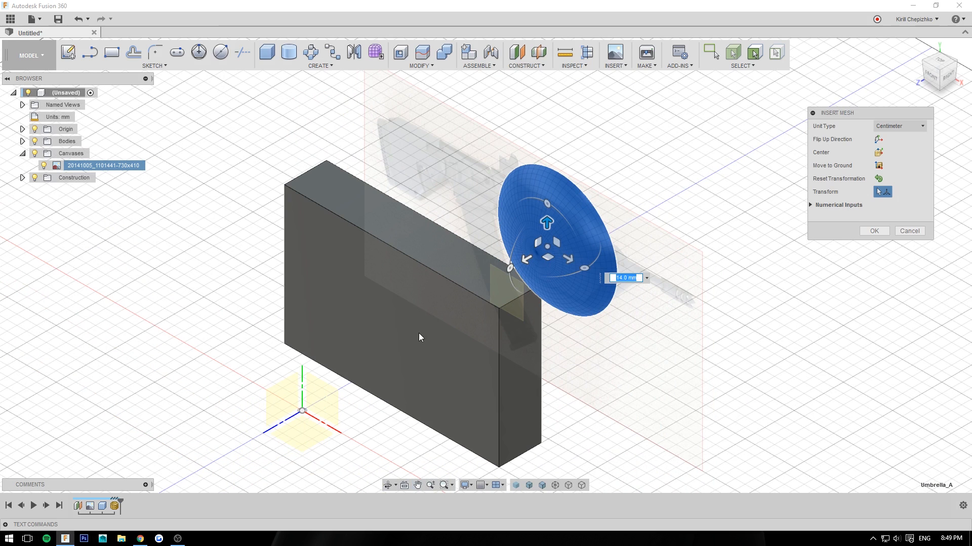
pyautogui.click(904, 126)
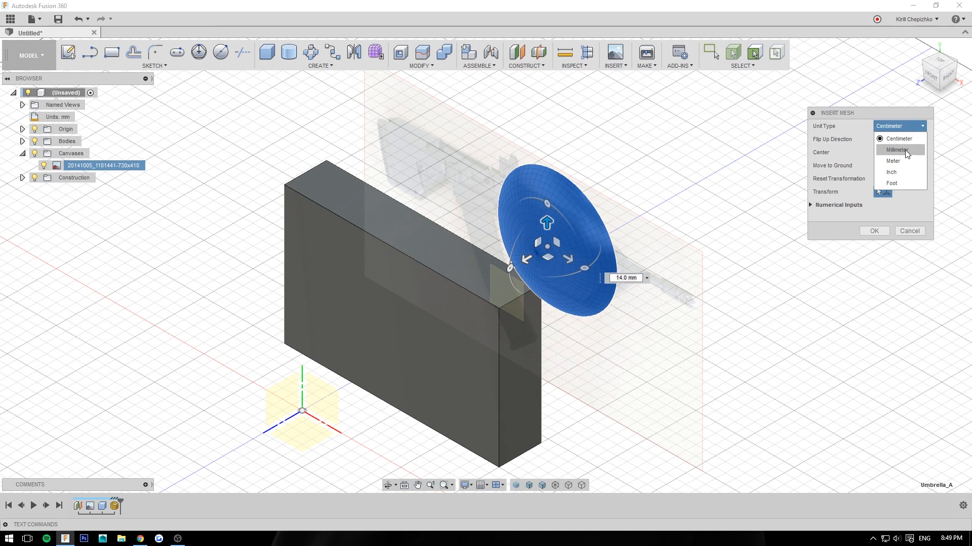
pyautogui.click(903, 147)
pyautogui.scroll(3, 425, 343)
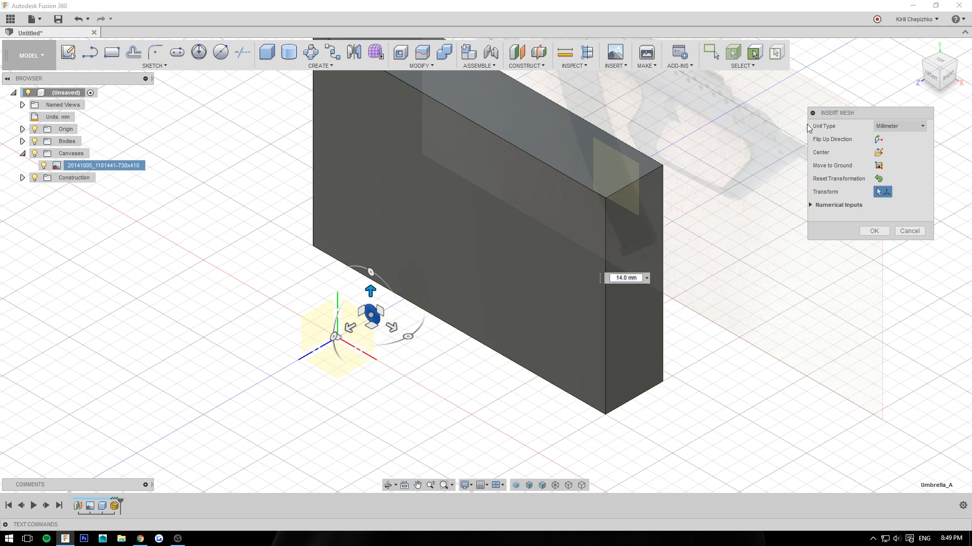
pyautogui.click(935, 76)
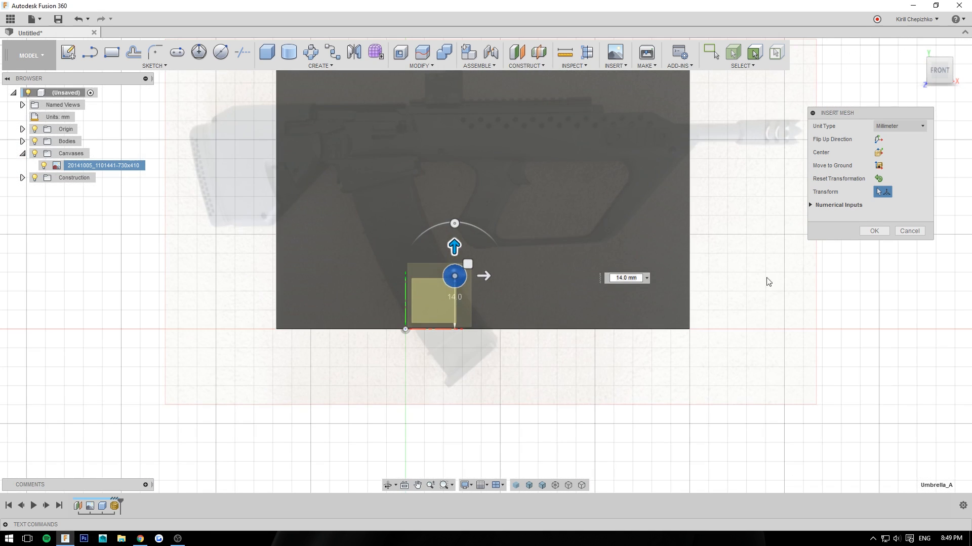
# Set the mesh's unit type to centimetres and finish inserting it
pyautogui.click(924, 127)
pyautogui.click(888, 139)
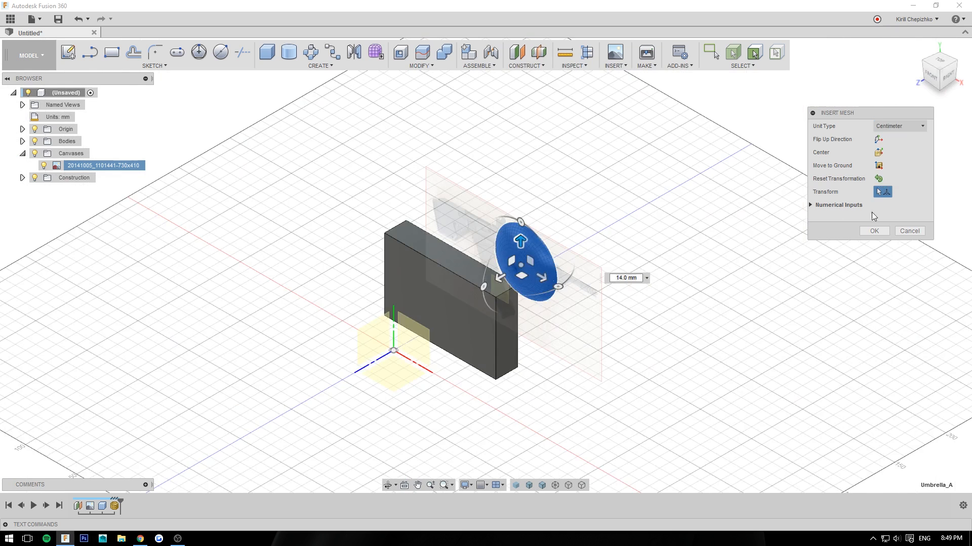
pyautogui.click(874, 231)
# Select the umbrella mesh, list the design's bodies, and examine the mesh close up from the front
pyautogui.scroll(5, 511, 266)
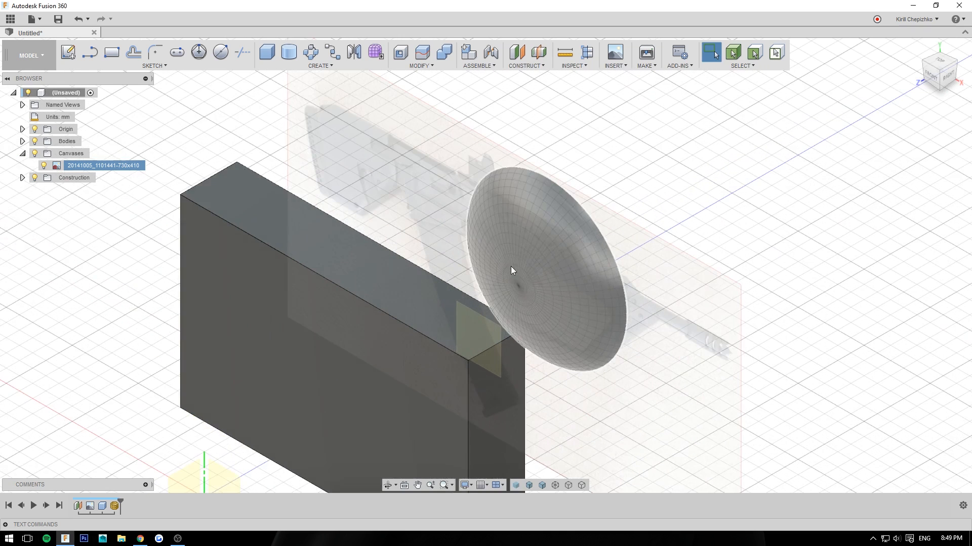
pyautogui.click(583, 267)
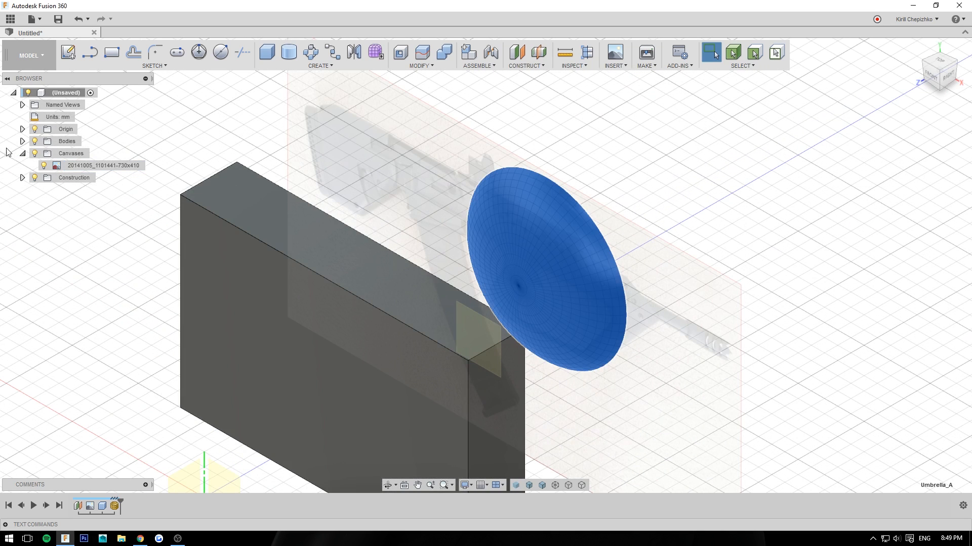
pyautogui.click(23, 141)
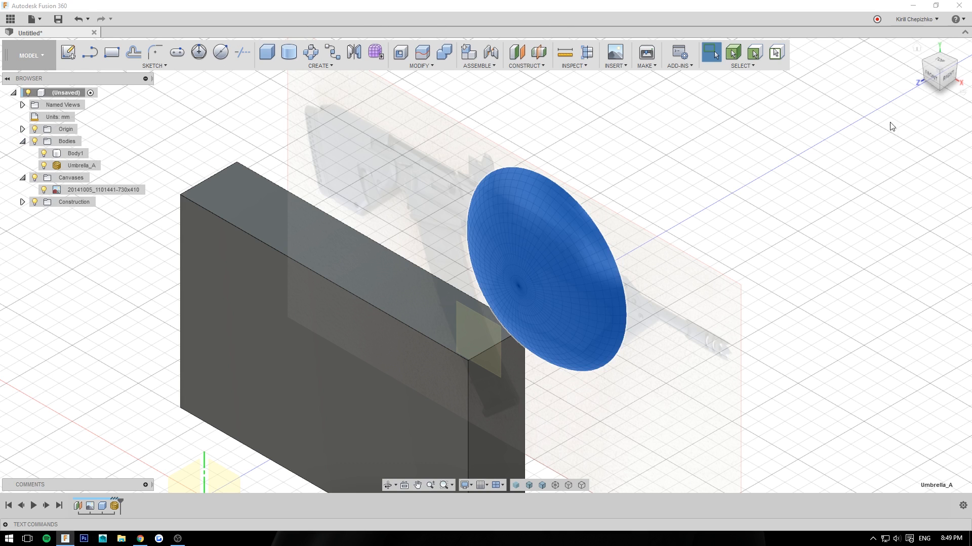
pyautogui.click(931, 73)
pyautogui.moveTo(735, 214); pyautogui.dragTo(665, 275, button='middle')
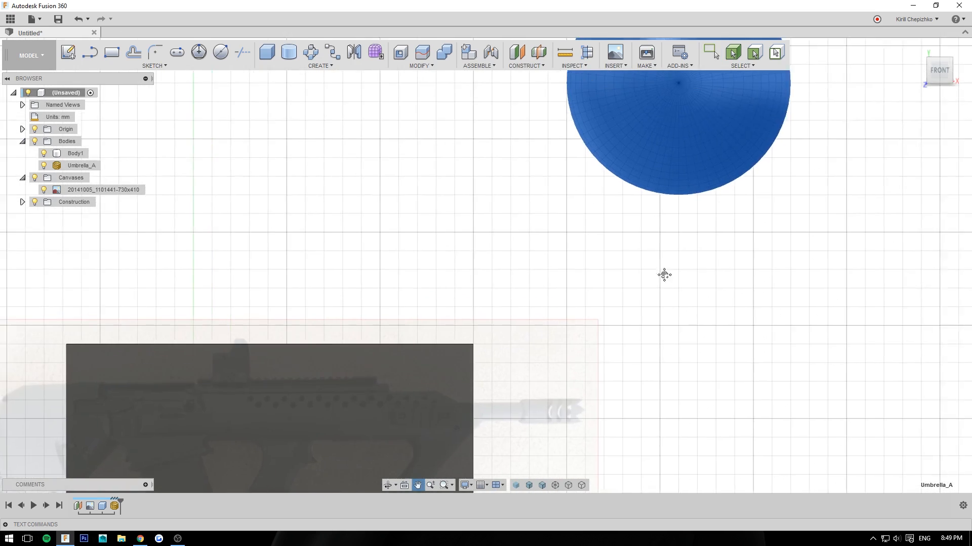
pyautogui.scroll(-8, 633, 273)
pyautogui.press('Escape')
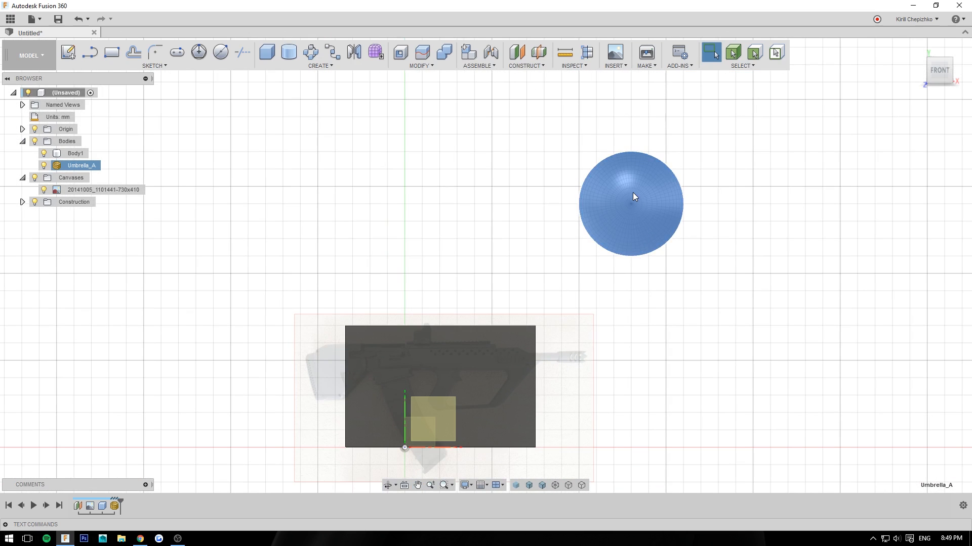
pyautogui.moveTo(707, 188); pyautogui.dragTo(688, 210, button='middle')
pyautogui.scroll(5, 582, 223)
pyautogui.moveTo(808, 224); pyautogui.dragTo(804, 229, button='middle')
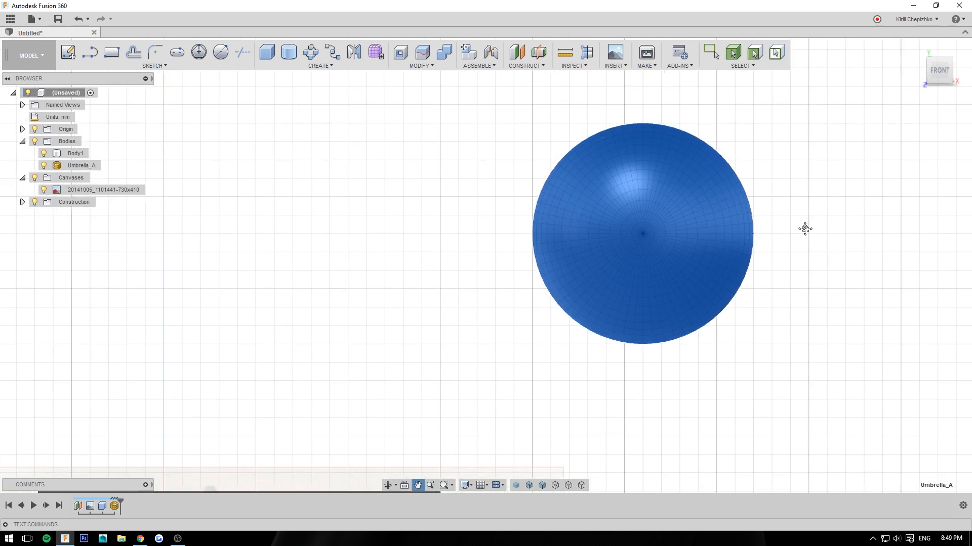
pyautogui.moveTo(805, 229); pyautogui.dragTo(670, 325)
pyautogui.press('Escape')
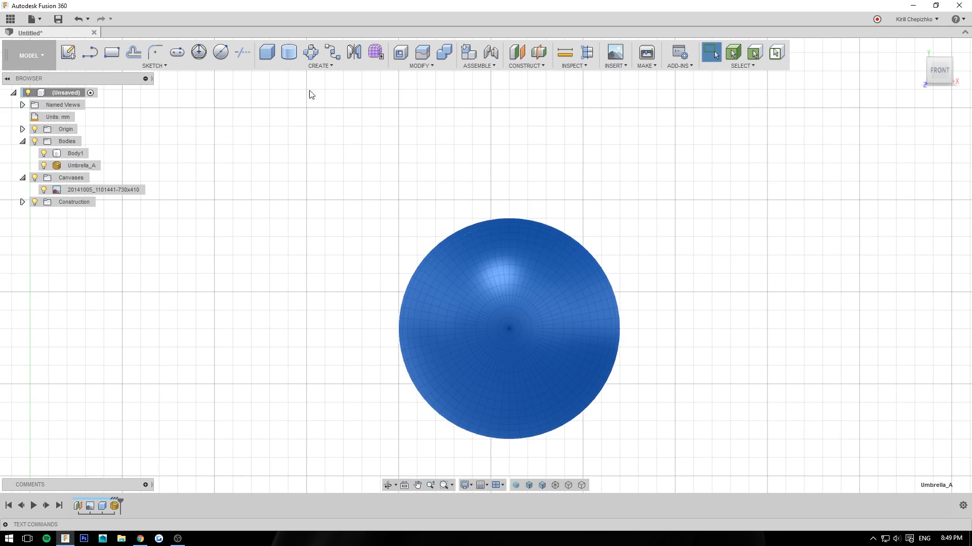
# Try to create a cylinder centred on the umbrella mesh, about 96 mm in diameter and 5 mm high
pyautogui.click(273, 56)
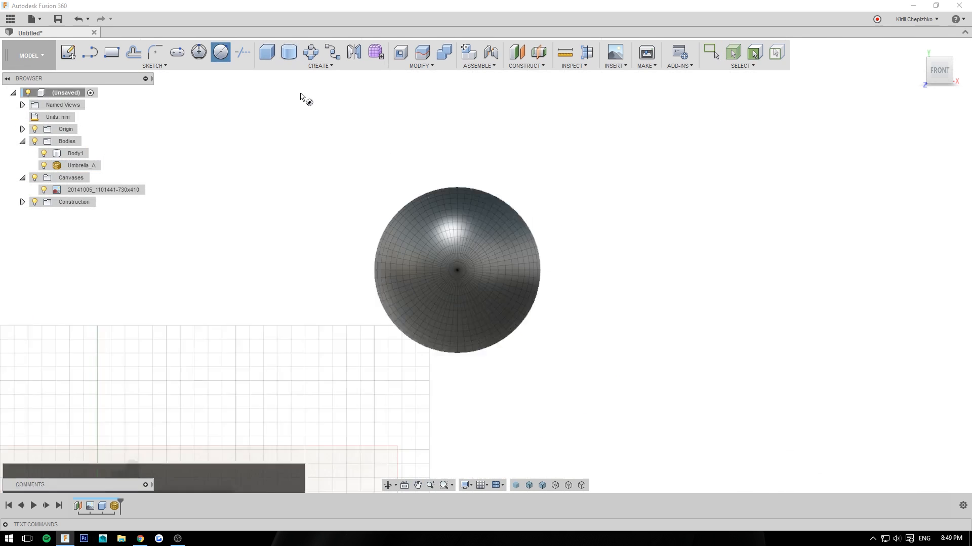
pyautogui.click(174, 482)
pyautogui.press('c')
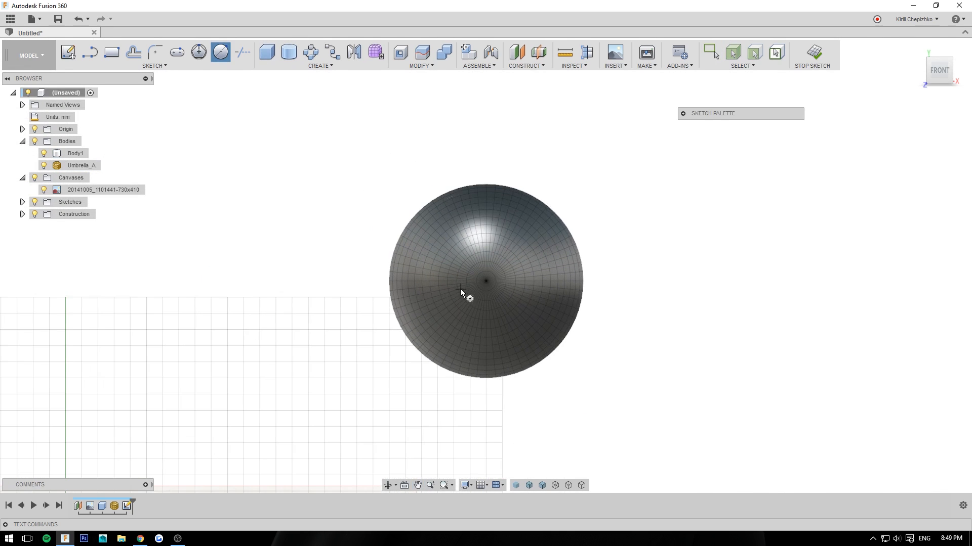
pyautogui.click(486, 282)
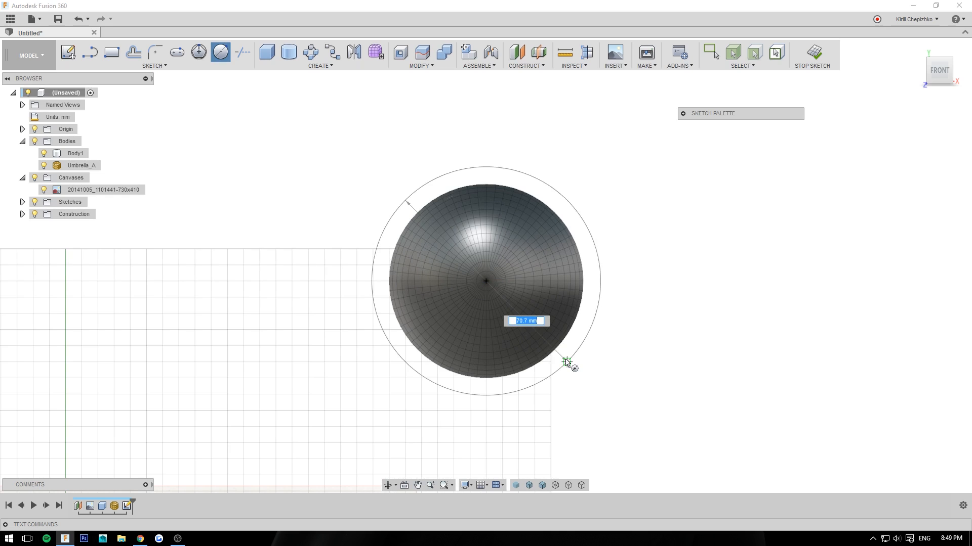
pyautogui.click(596, 389)
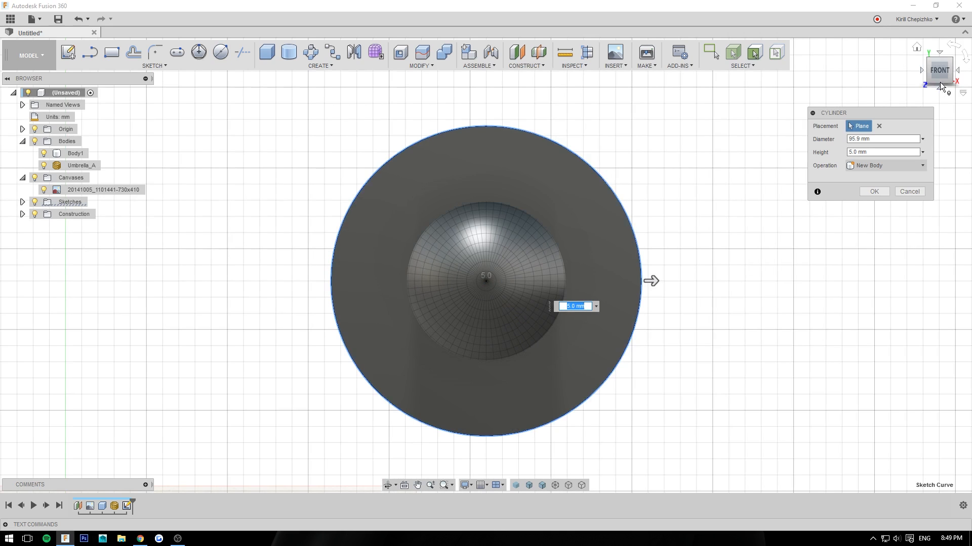
pyautogui.moveTo(802, 136)
pyautogui.keyDown('shift'); pyautogui.mouseDown(button='middle')
pyautogui.moveTo(724, 151)
pyautogui.moveTo(789, 142)
pyautogui.mouseUp(button='middle'); pyautogui.keyUp('shift')
pyautogui.keyDown('shift'); pyautogui.moveTo(708, 279); pyautogui.dragTo(679, 263, button='middle'); pyautogui.keyUp('shift')
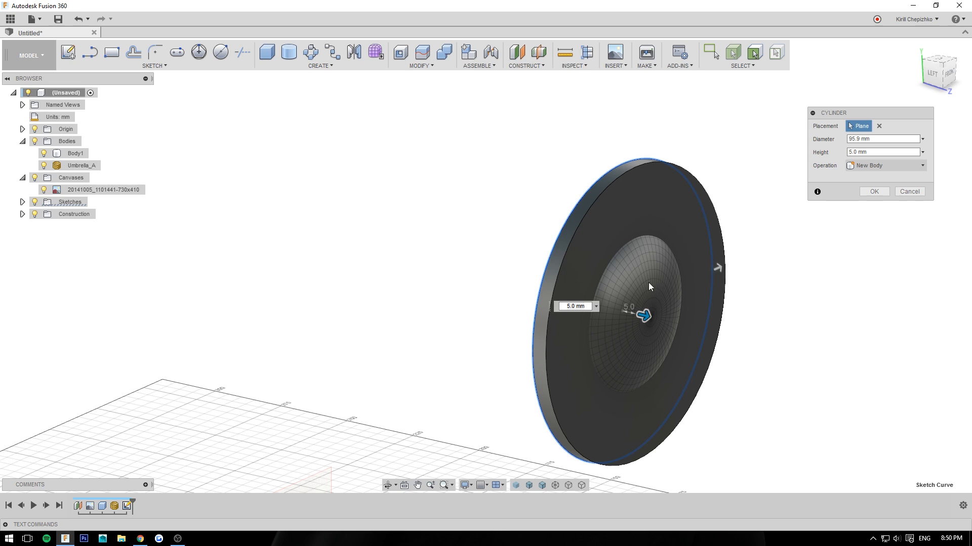
pyautogui.scroll(-3, 359, 309)
pyautogui.moveTo(375, 290); pyautogui.dragTo(525, 98, button='middle')
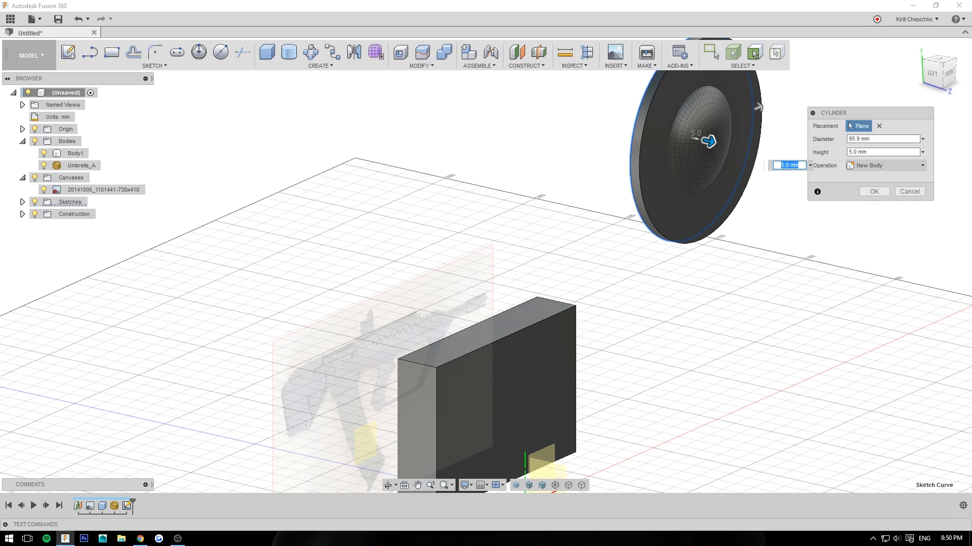
pyautogui.click(909, 191)
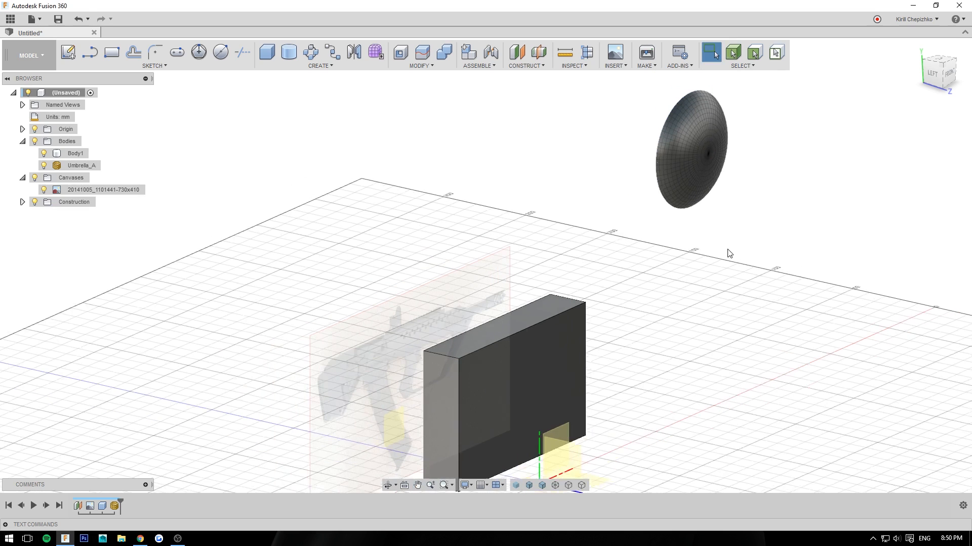
pyautogui.scroll(-1, 729, 254)
pyautogui.middleClick(615, 276)
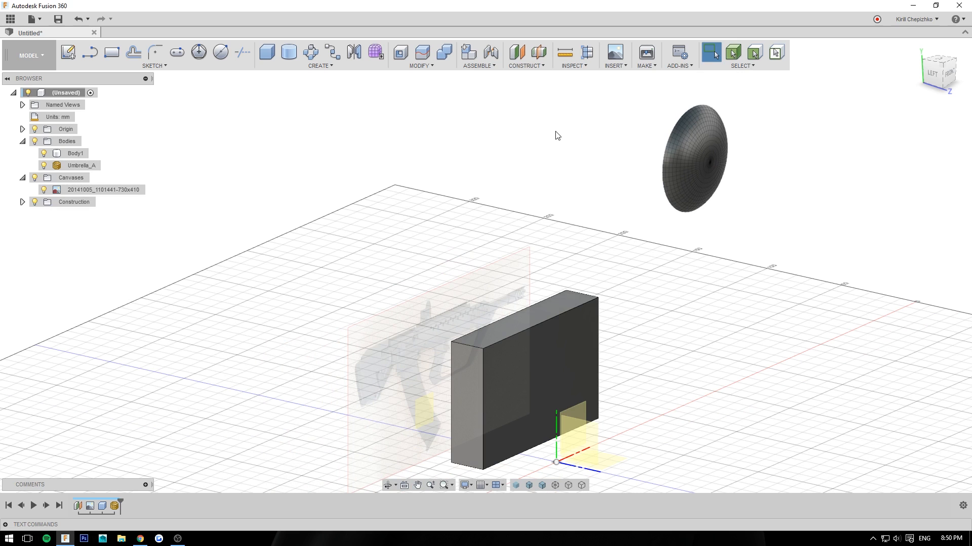
pyautogui.moveTo(520, 189); pyautogui.dragTo(517, 151, button='middle')
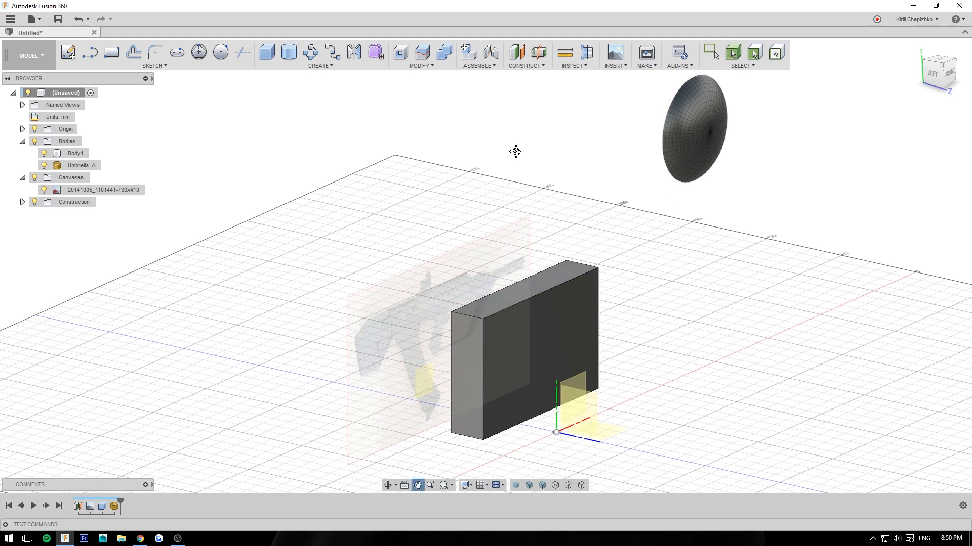
pyautogui.click(930, 77)
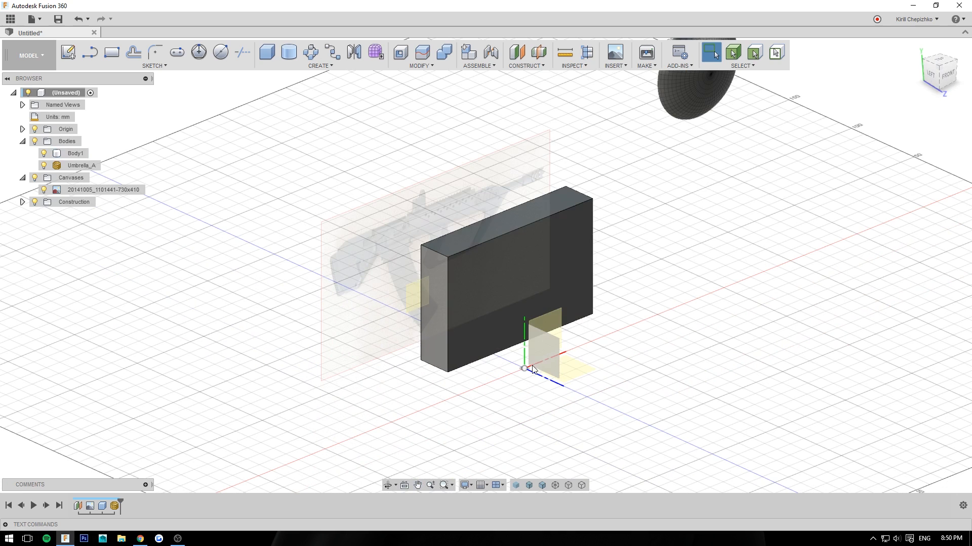
pyautogui.click(505, 321)
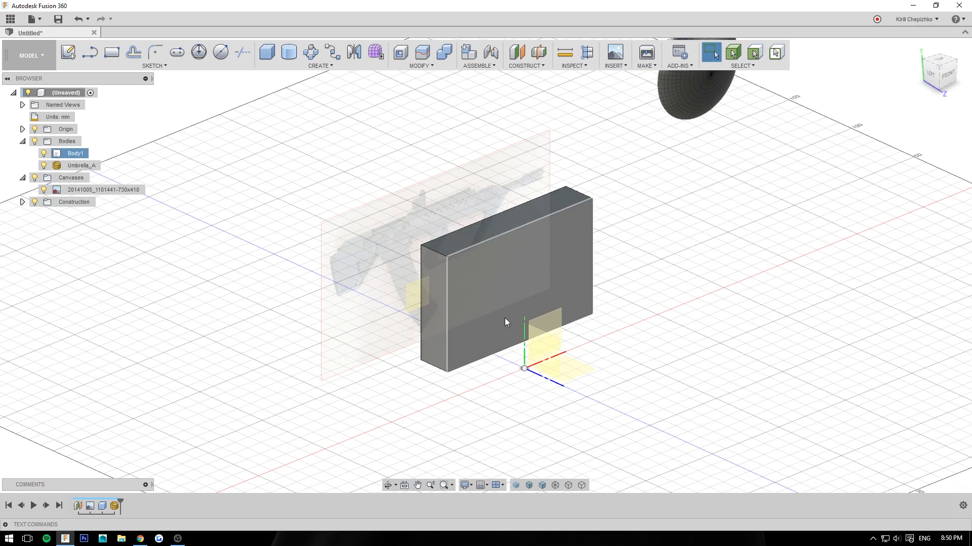
pyautogui.click(597, 264)
pyautogui.moveTo(618, 245); pyautogui.dragTo(589, 252, button='middle')
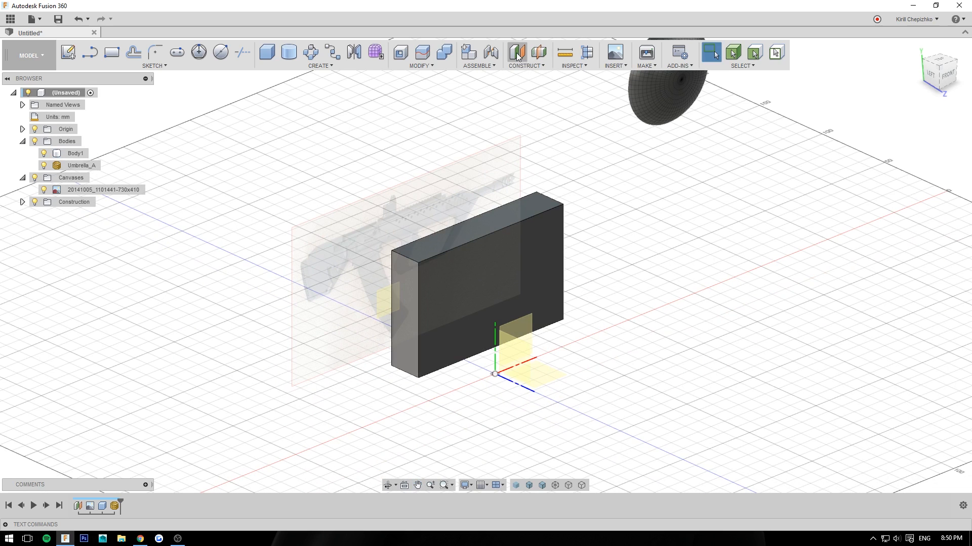
# Try an offset plane 50 mm above the box's top face
pyautogui.click(522, 65)
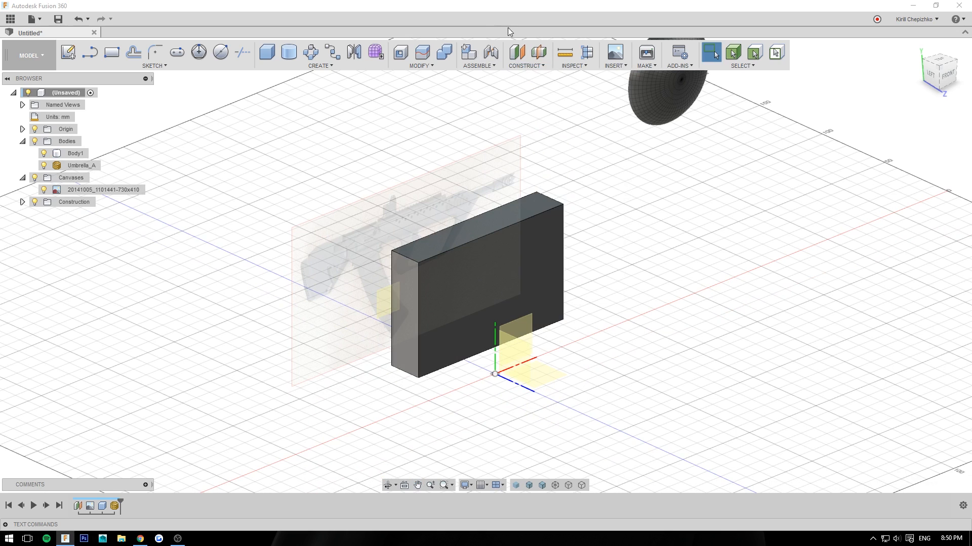
pyautogui.click(517, 52)
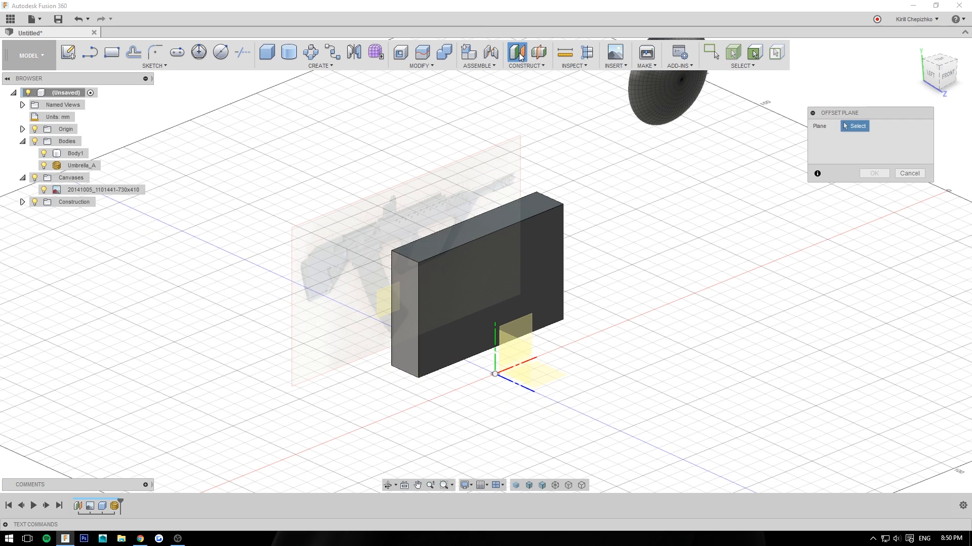
pyautogui.click(525, 218)
pyautogui.moveTo(525, 217); pyautogui.dragTo(524, 133)
pyautogui.moveTo(623, 255); pyautogui.dragTo(706, 307, button='middle')
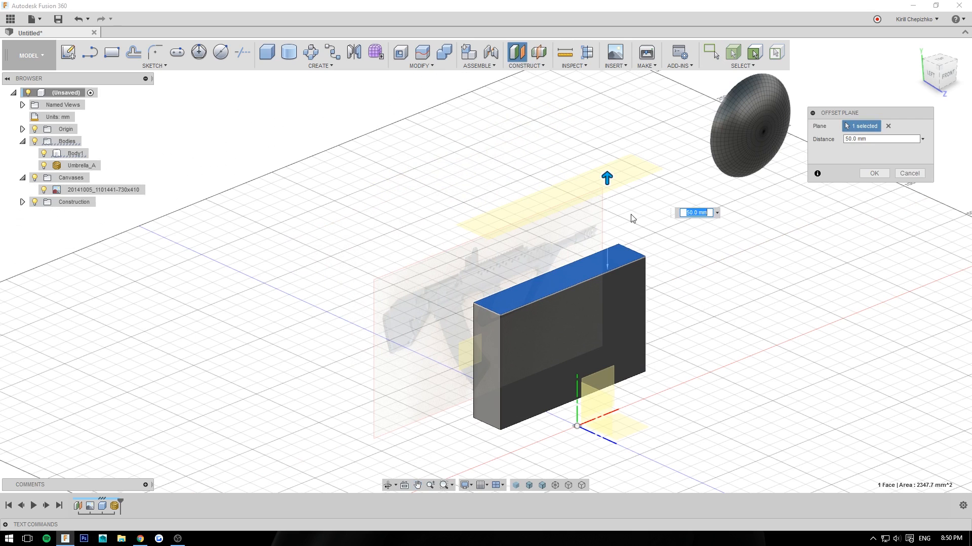
pyautogui.click(900, 176)
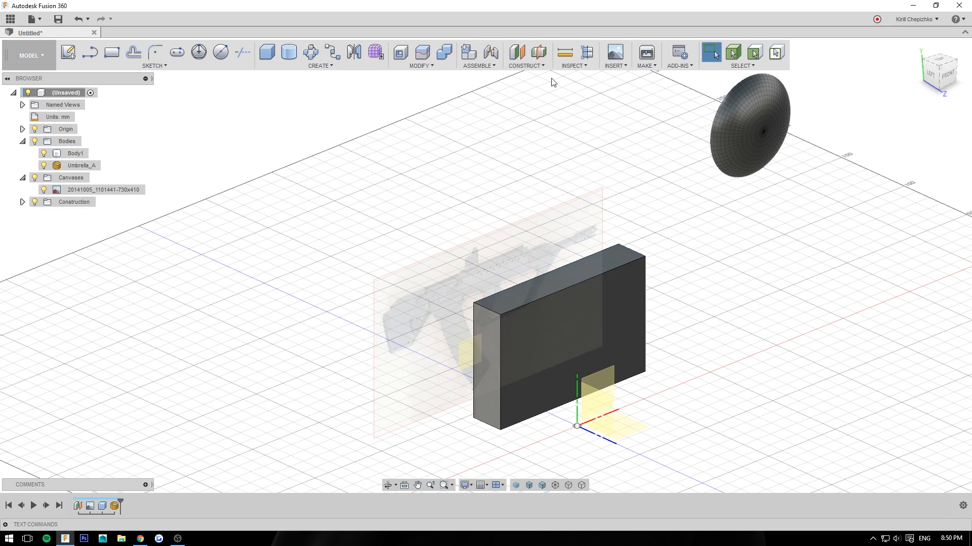
# Create a midplane between the two narrow end faces of the box
pyautogui.click(526, 66)
pyautogui.click(531, 113)
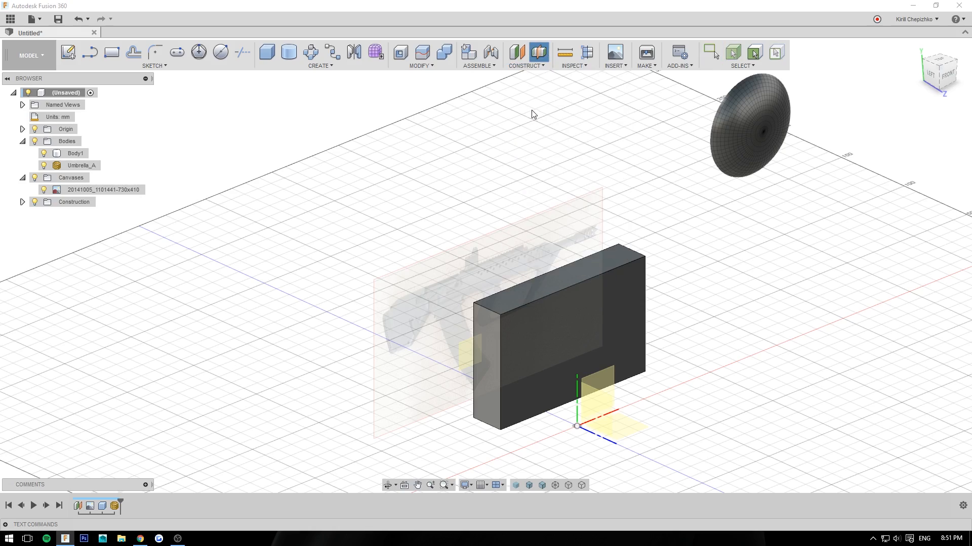
pyautogui.moveTo(936, 75)
pyautogui.mouseDown()
pyautogui.moveTo(959, 80)
pyautogui.moveTo(906, 58)
pyautogui.moveTo(936, 76)
pyautogui.mouseUp()
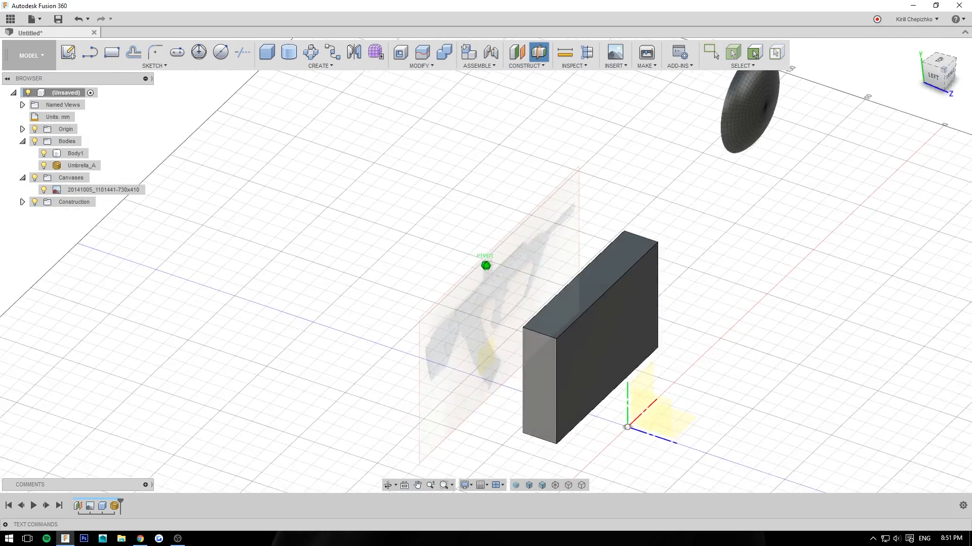
pyautogui.moveTo(770, 308); pyautogui.dragTo(767, 247, button='middle')
pyautogui.click(943, 70)
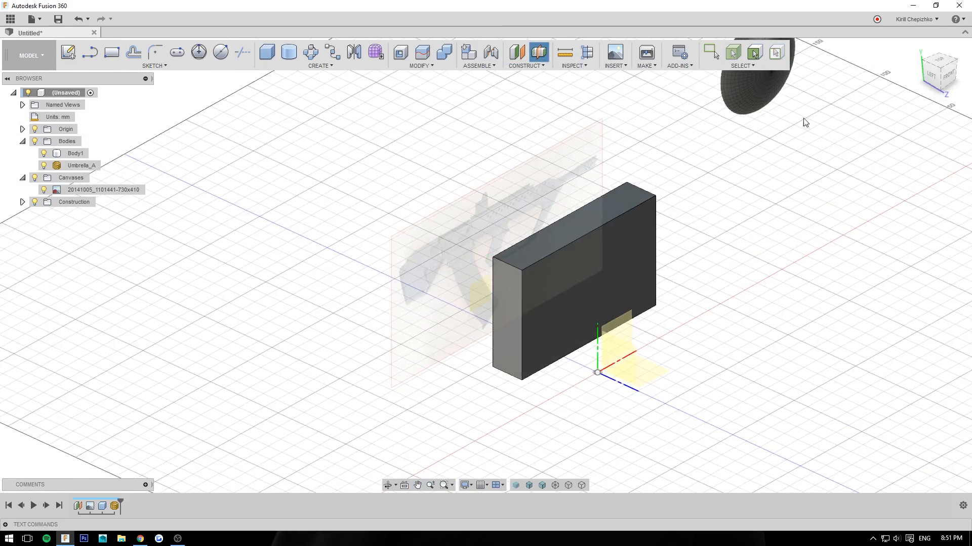
pyautogui.scroll(3, 517, 313)
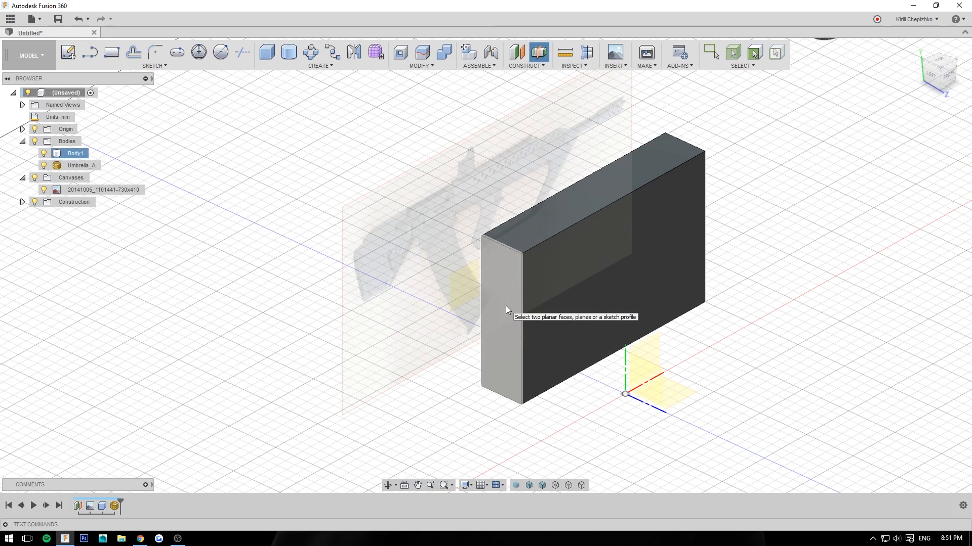
pyautogui.click(506, 307)
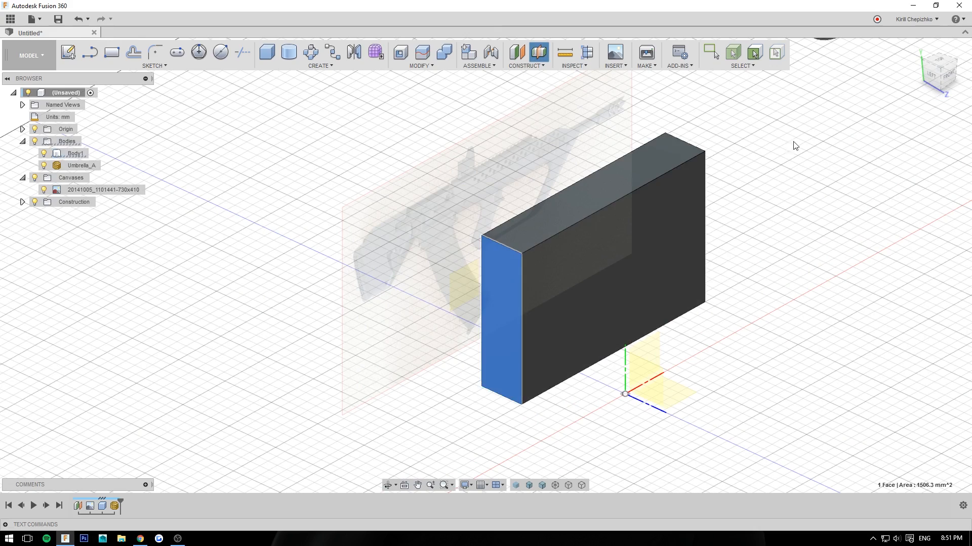
pyautogui.click(944, 75)
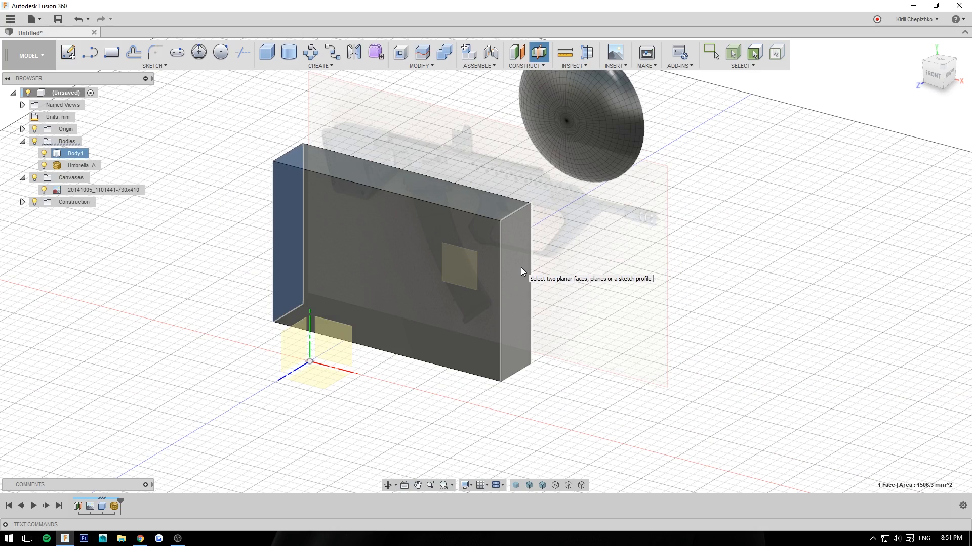
pyautogui.click(520, 272)
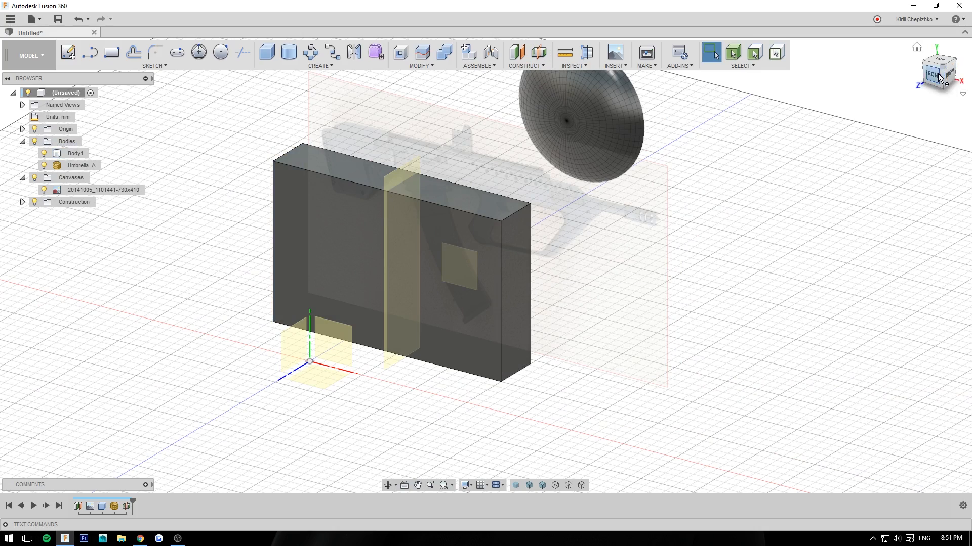
# Try to move the box's large front face with Move/Copy in Free Move mode
pyautogui.moveTo(934, 80)
pyautogui.mouseDown()
pyautogui.moveTo(916, 97)
pyautogui.moveTo(922, 91)
pyautogui.mouseUp()
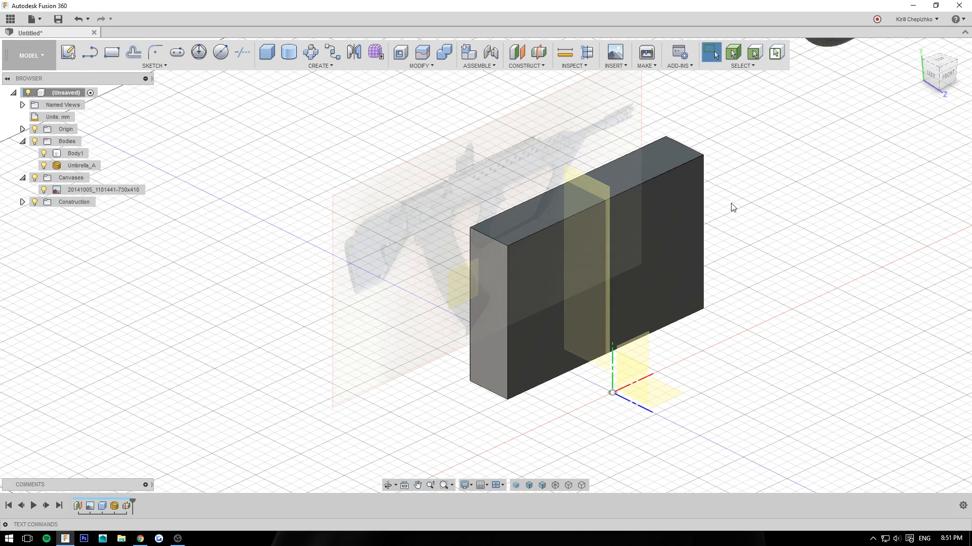
pyautogui.moveTo(788, 269); pyautogui.dragTo(752, 287, button='middle')
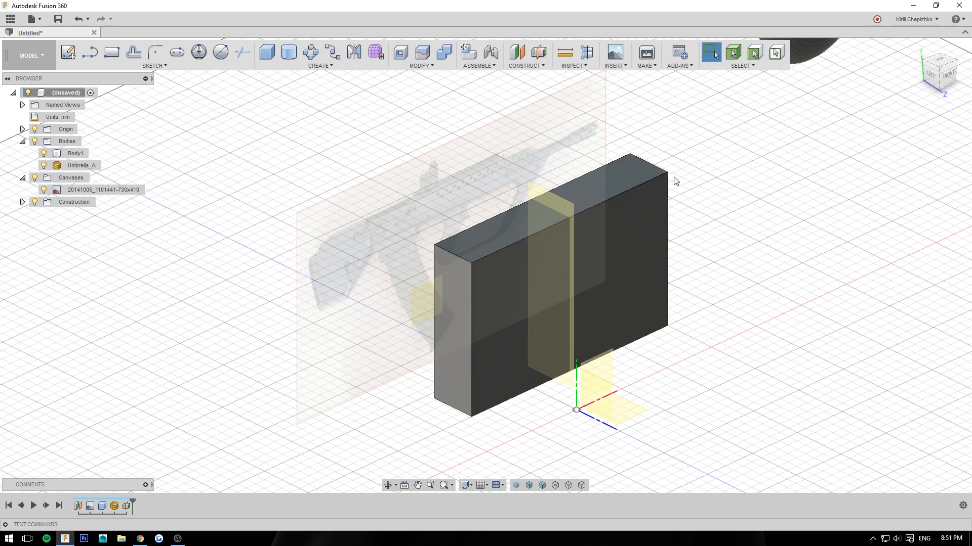
pyautogui.click(657, 207)
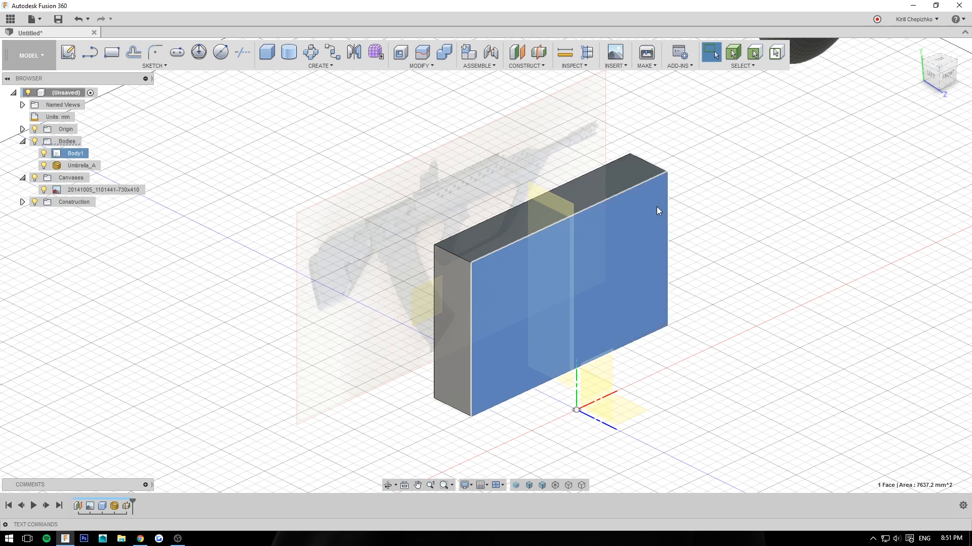
pyautogui.rightClick(657, 206)
pyautogui.click(634, 223)
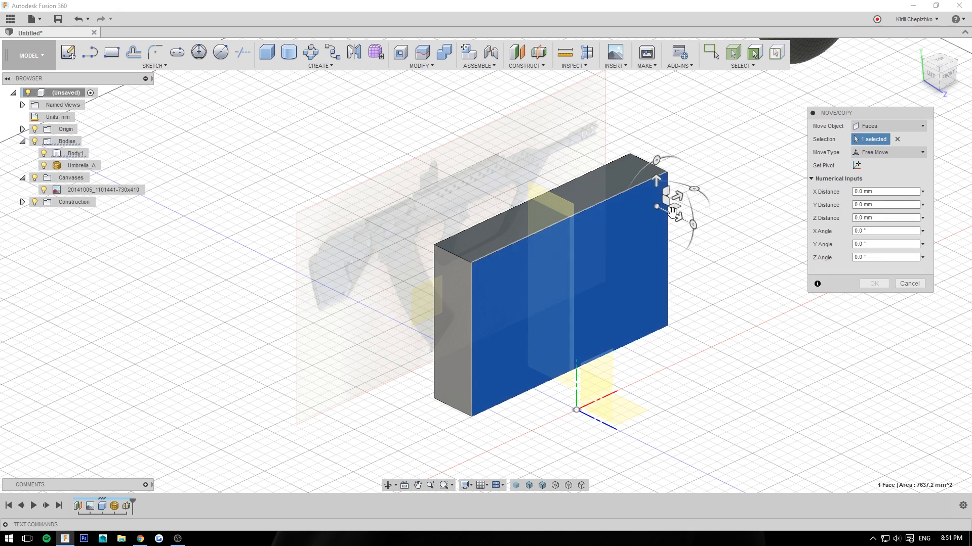
pyautogui.click(673, 212)
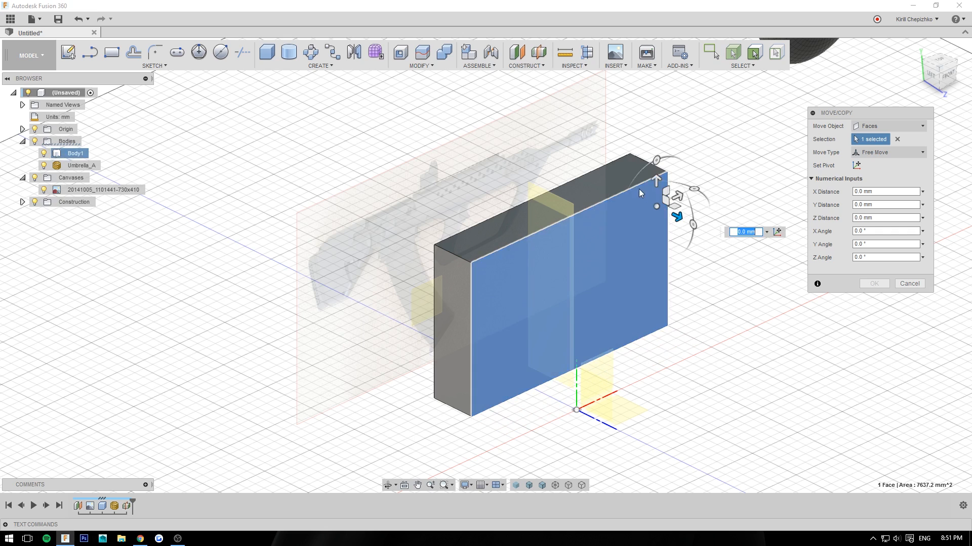
pyautogui.click(909, 284)
# Try to move the whole box freely, with the Move/Copy object type set to Bodies
pyautogui.click(630, 237)
pyautogui.rightClick(630, 237)
pyautogui.click(601, 253)
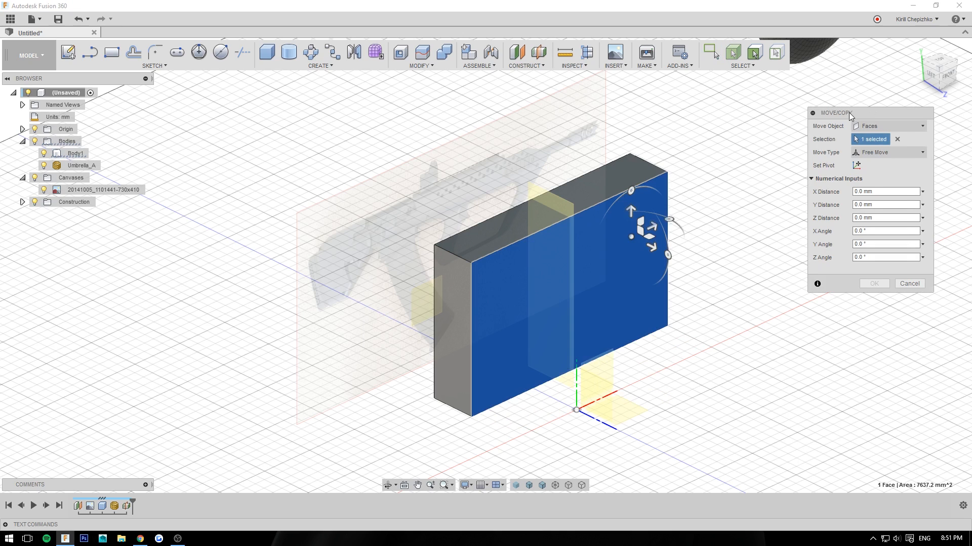
pyautogui.moveTo(849, 112); pyautogui.dragTo(856, 102)
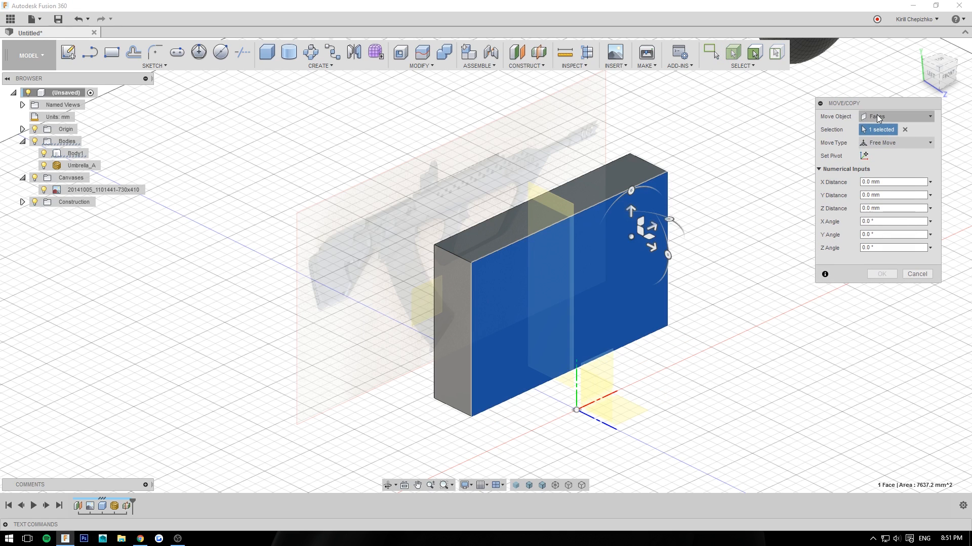
pyautogui.click(878, 117)
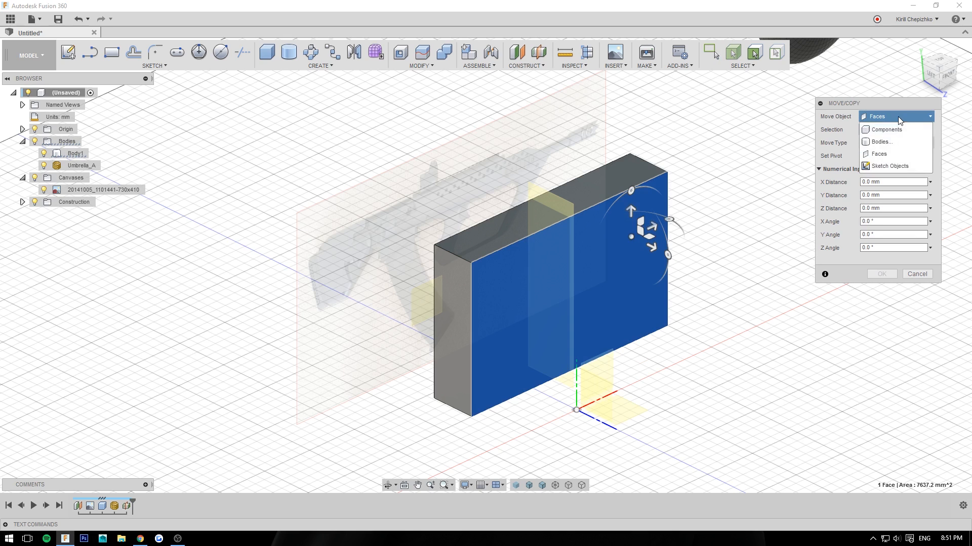
pyautogui.click(879, 145)
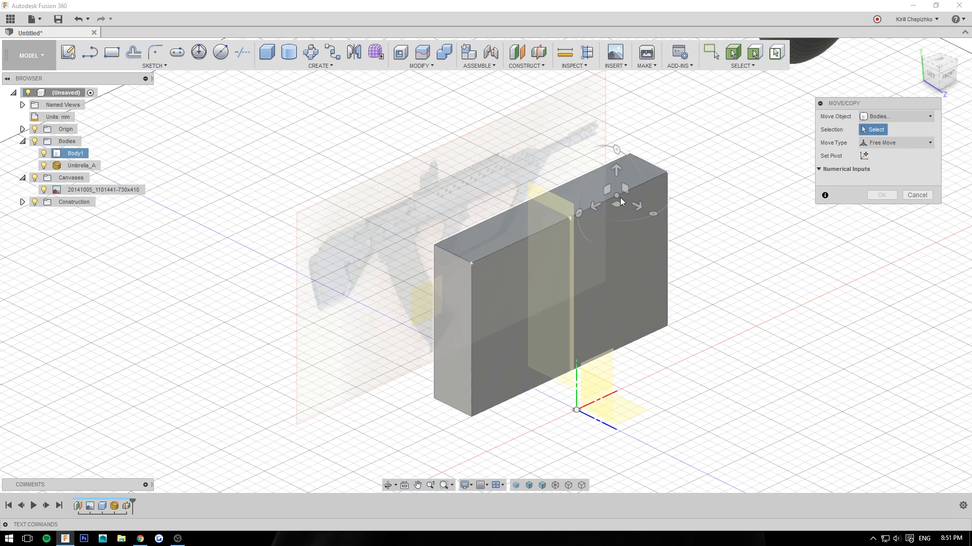
pyautogui.click(620, 200)
pyautogui.moveTo(648, 209); pyautogui.dragTo(734, 252)
pyautogui.moveTo(575, 130); pyautogui.dragTo(506, 123, button='middle')
pyautogui.click(905, 286)
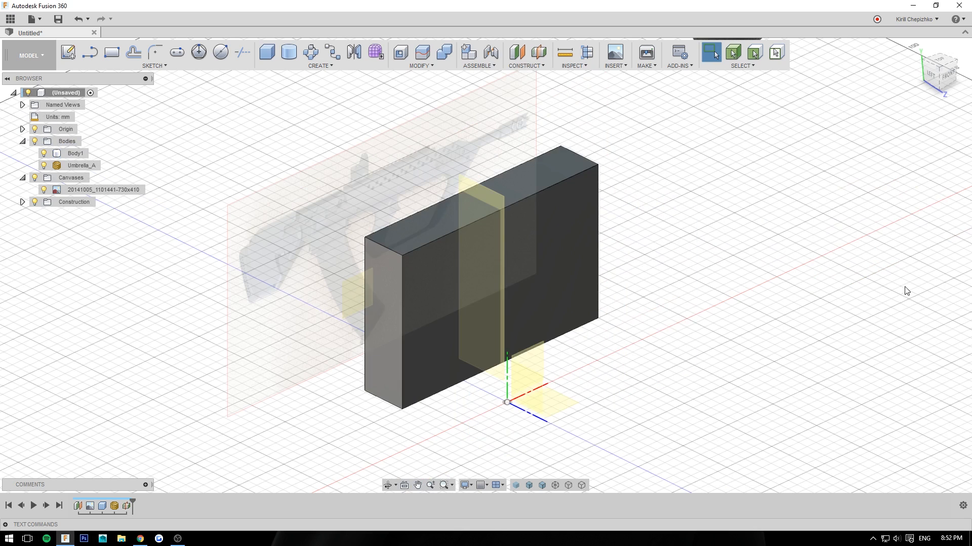
# Examine the selection options available for picking the box
pyautogui.scroll(-1, 695, 225)
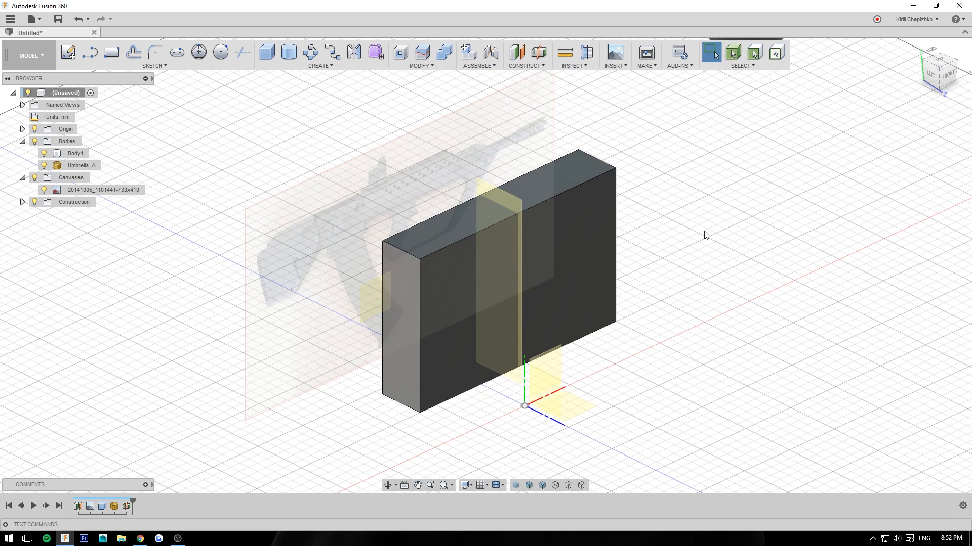
pyautogui.click(742, 66)
pyautogui.moveTo(765, 137)
pyautogui.click(593, 200)
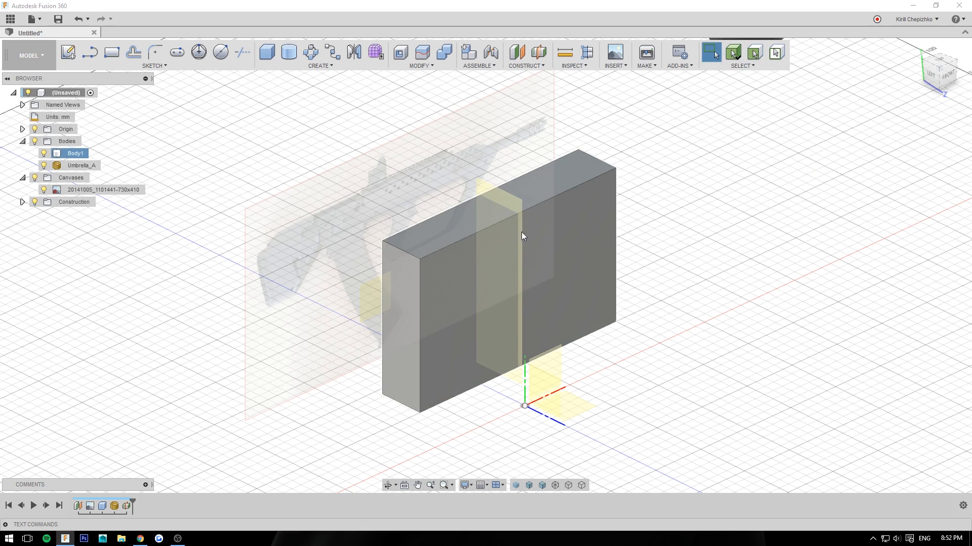
# Try Move/Copy on the whole box after selecting it in the model as a body
pyautogui.moveTo(574, 221); pyautogui.dragTo(607, 137, button='middle')
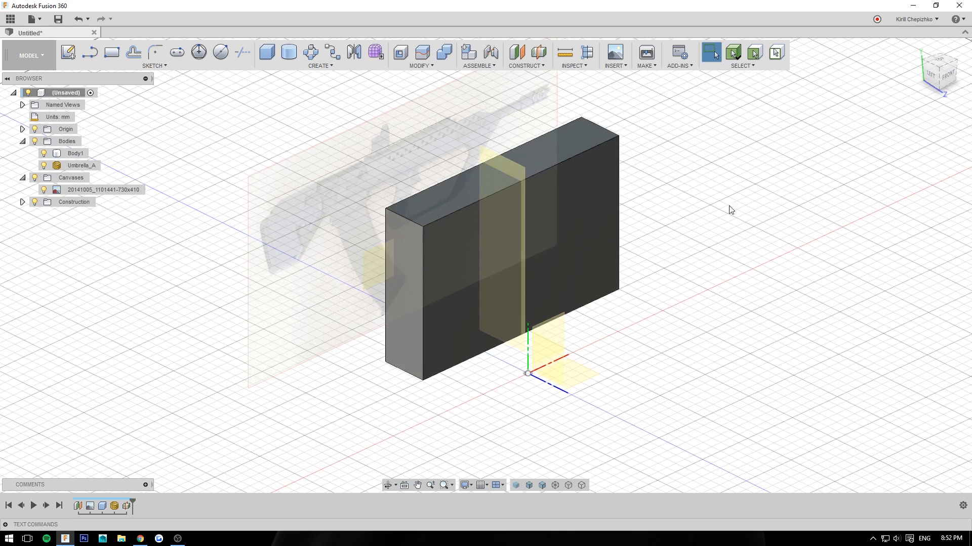
pyautogui.moveTo(729, 206); pyautogui.dragTo(719, 219, button='middle')
pyautogui.click(557, 218)
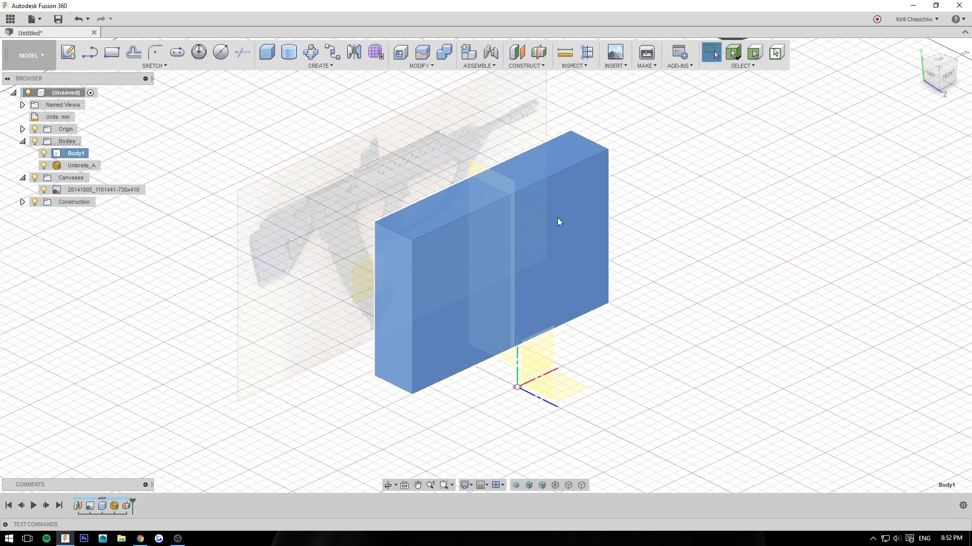
pyautogui.rightClick(557, 217)
pyautogui.click(528, 235)
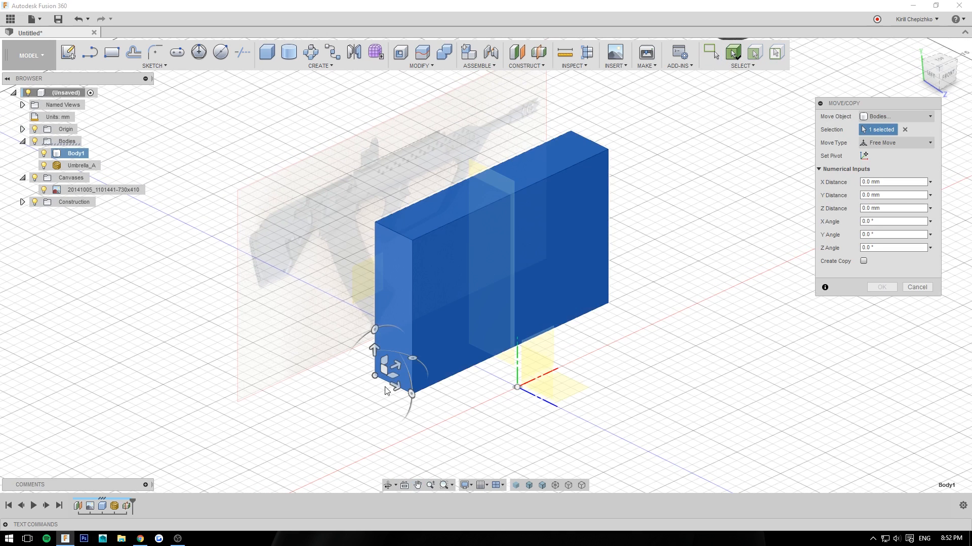
pyautogui.moveTo(393, 383)
pyautogui.mouseDown()
pyautogui.moveTo(484, 430)
pyautogui.moveTo(386, 372)
pyautogui.moveTo(395, 386)
pyautogui.mouseUp()
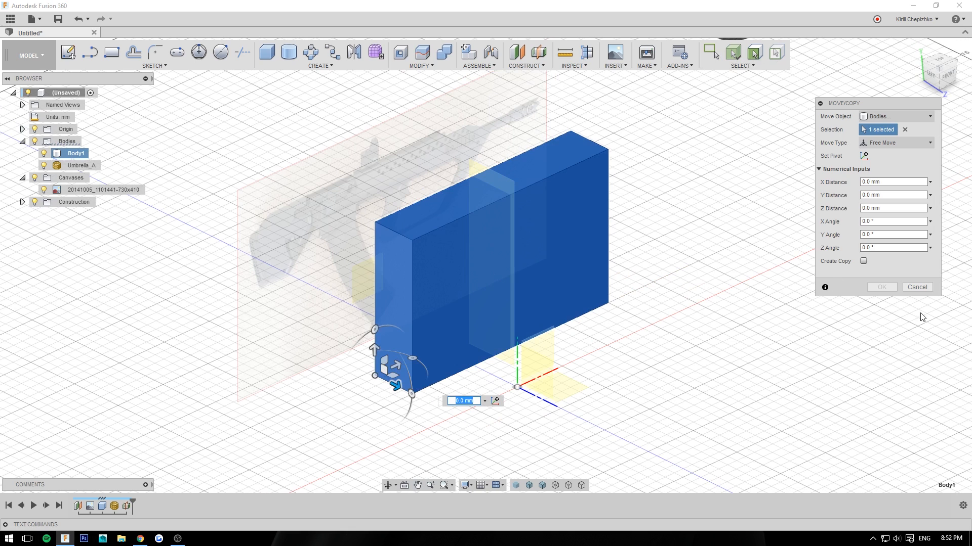
pyautogui.click(917, 287)
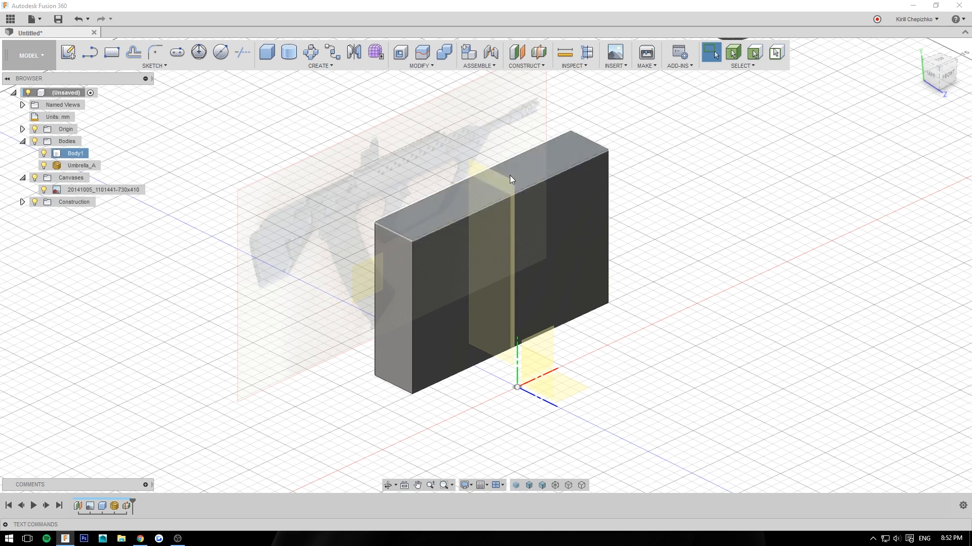
# Examine the selection filters available for limiting which object types can be picked
pyautogui.click(761, 65)
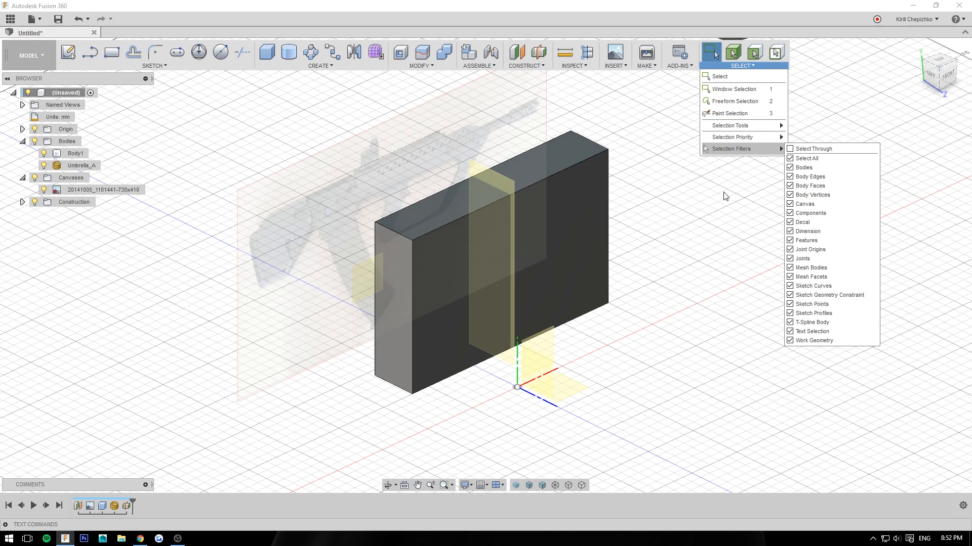
pyautogui.moveTo(661, 249); pyautogui.dragTo(670, 234, button='middle')
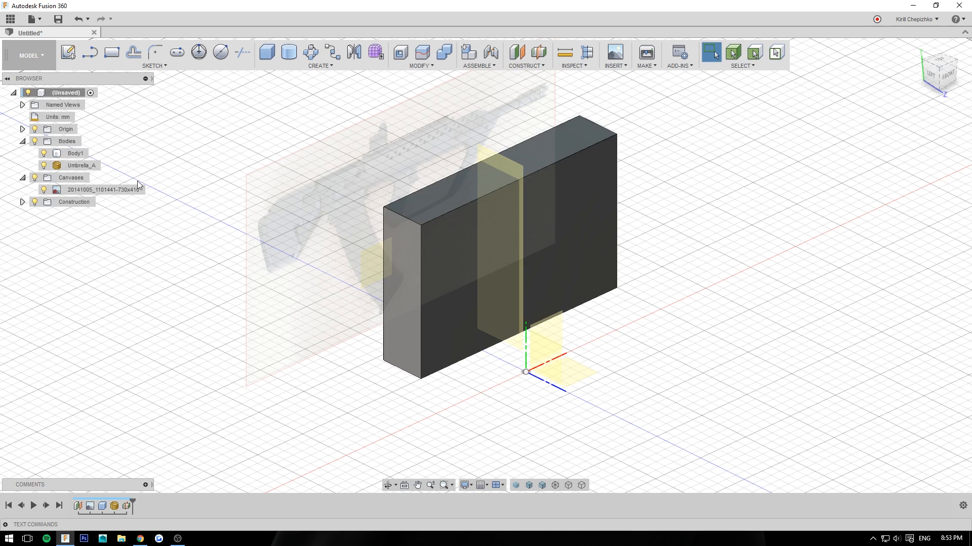
# Hide Body1 and show it again, using both its browser visibility and the Show/Hide command in the model
pyautogui.click(44, 154)
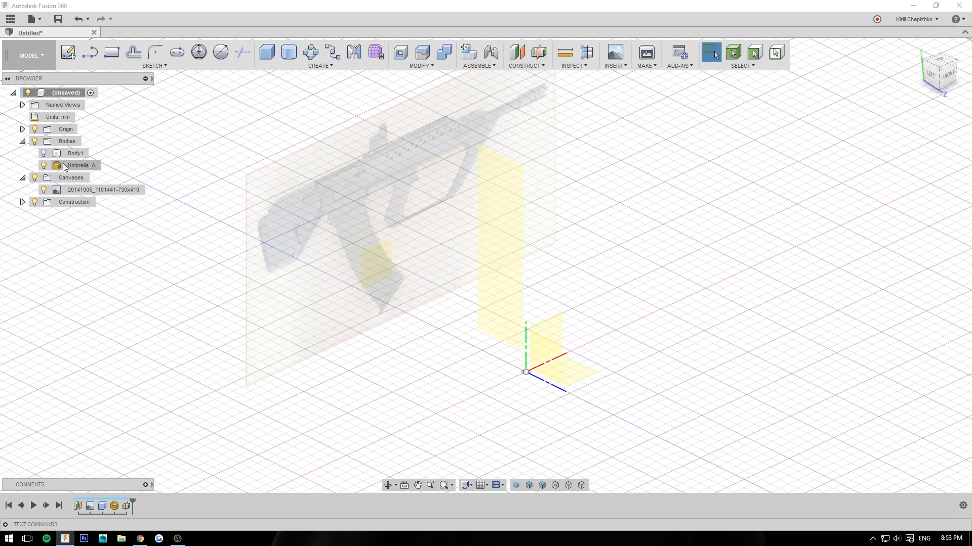
pyautogui.click(44, 154)
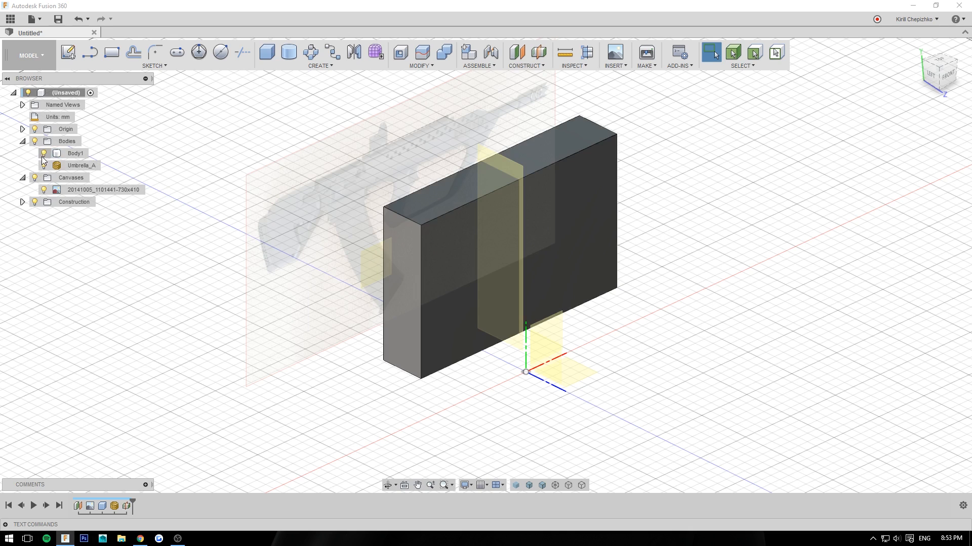
pyautogui.rightClick(593, 236)
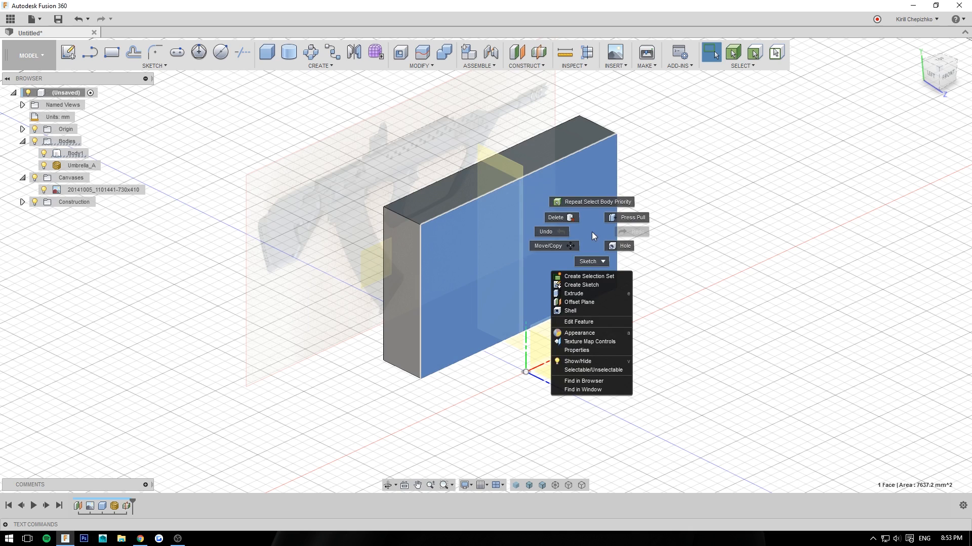
pyautogui.click(572, 362)
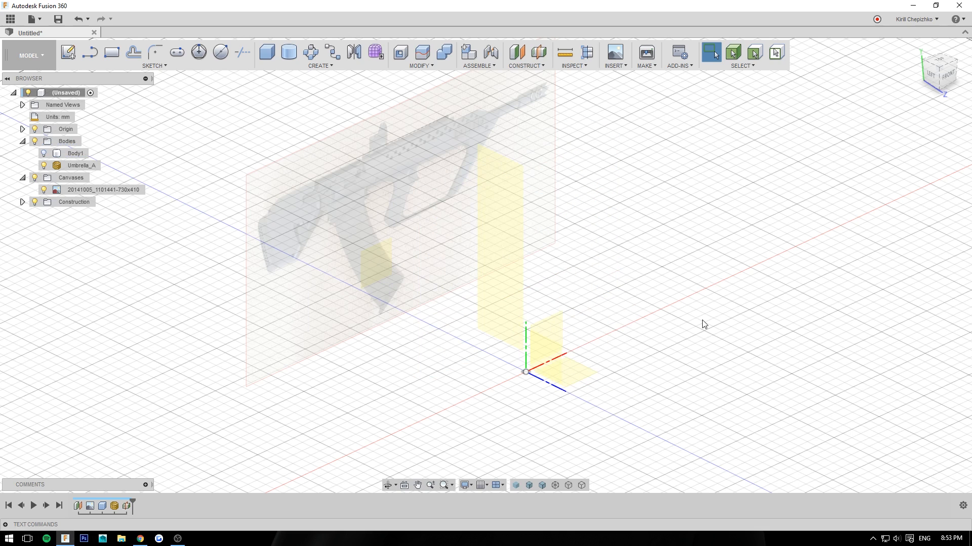
pyautogui.rightClick(622, 241)
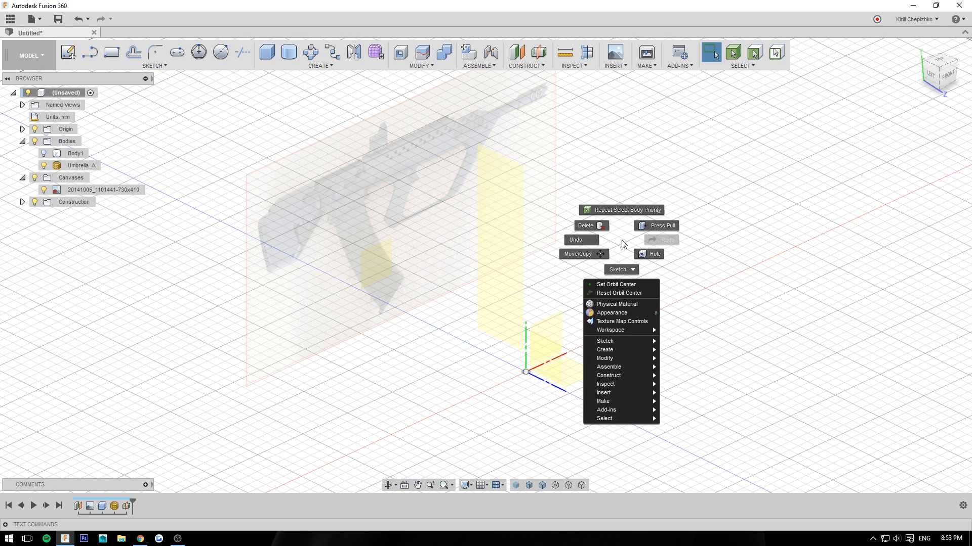
pyautogui.click(406, 263)
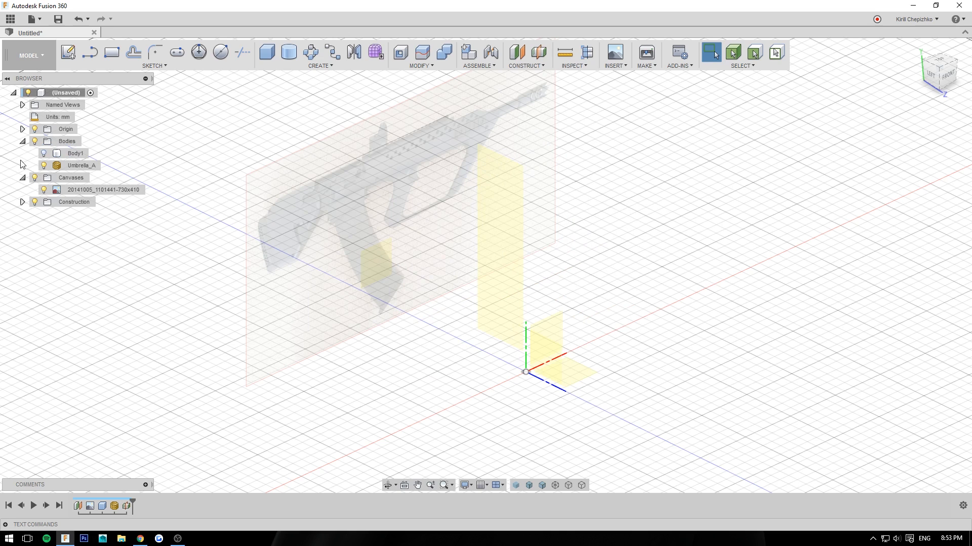
pyautogui.click(43, 153)
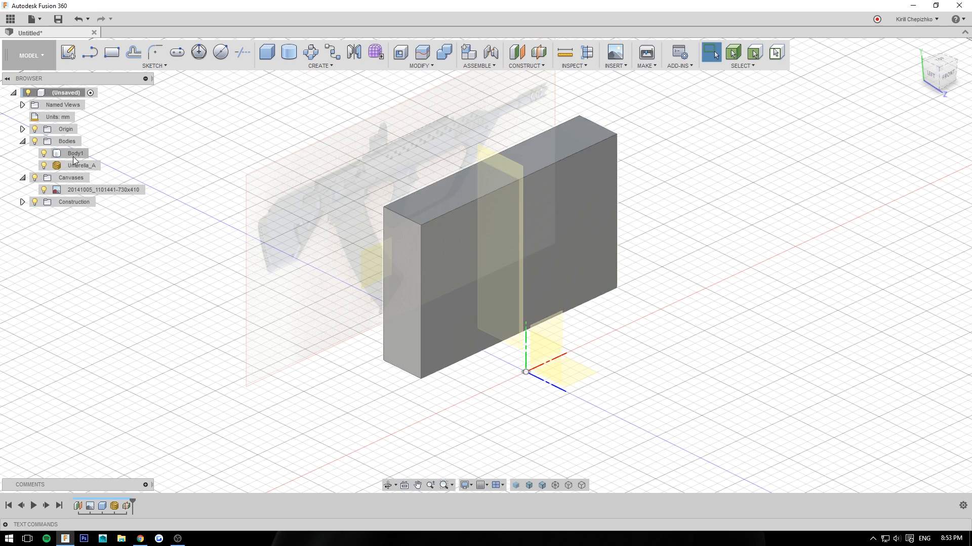
# Create a box about 27.8 mm by 18.4 mm and 5 mm high on the large box's narrow end face as a New Body
pyautogui.click(75, 153)
pyautogui.click(222, 151)
pyautogui.press('r')
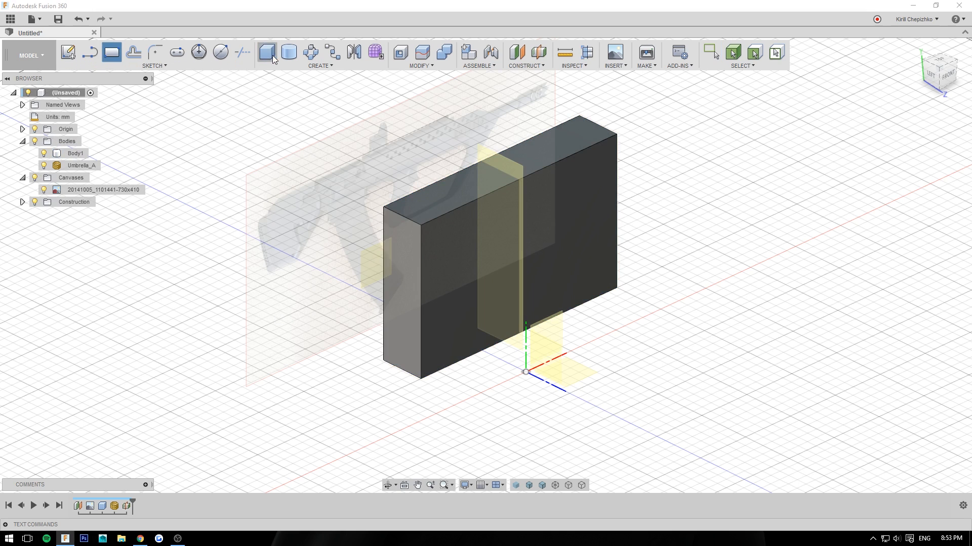
pyautogui.click(397, 260)
pyautogui.click(346, 235)
pyautogui.click(398, 299)
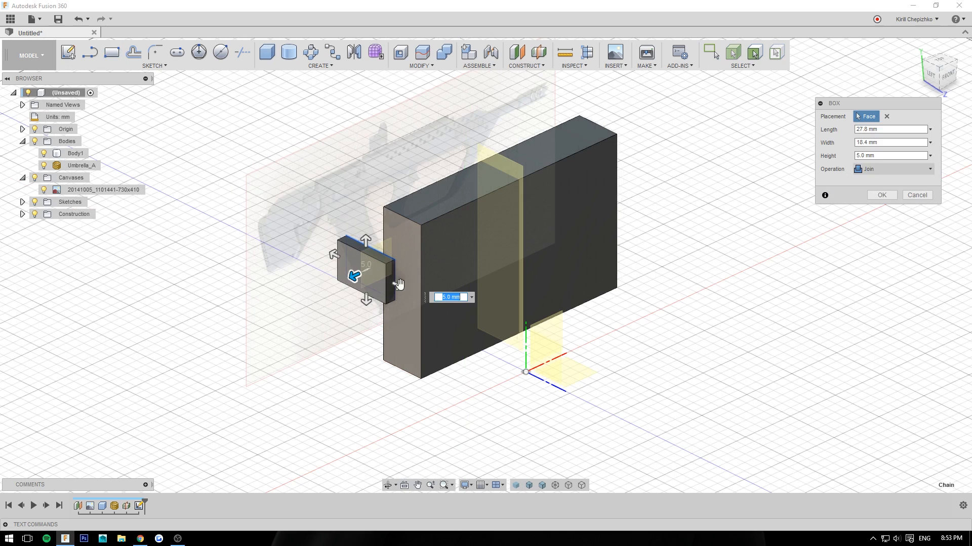
pyautogui.click(893, 169)
pyautogui.click(877, 219)
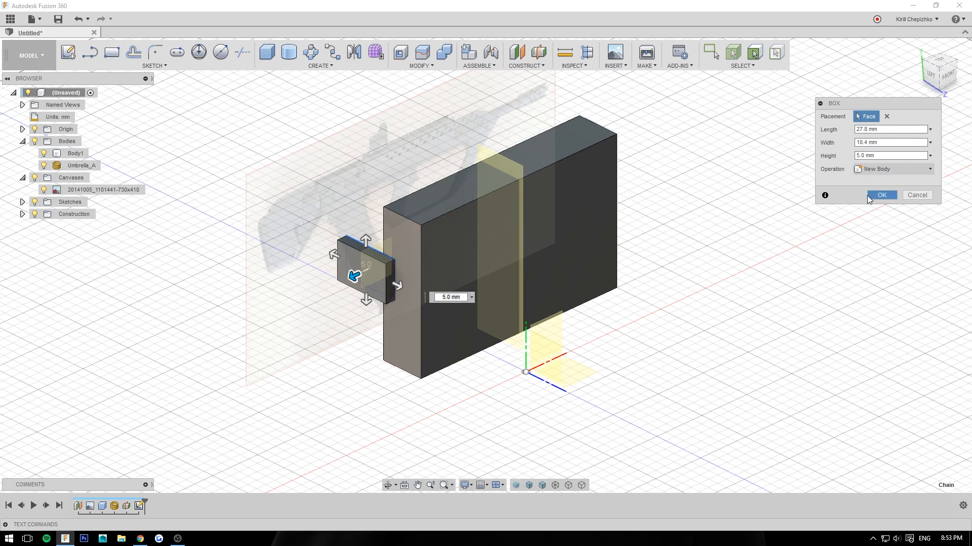
pyautogui.click(874, 195)
# Create a selection set from Body1 and Body2
pyautogui.click(65, 179)
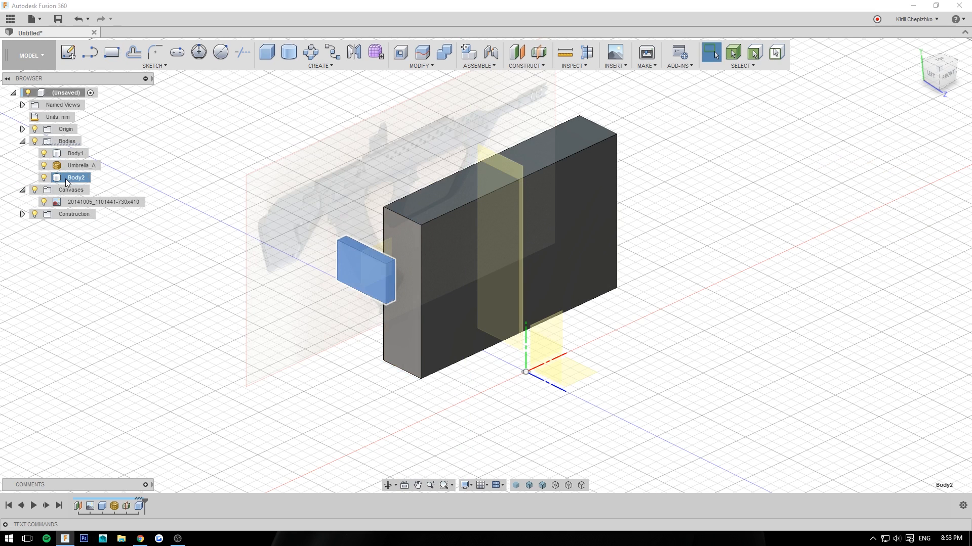
pyautogui.keyDown('ctrl'); pyautogui.click(73, 154); pyautogui.keyUp('ctrl')
pyautogui.rightClick(76, 158)
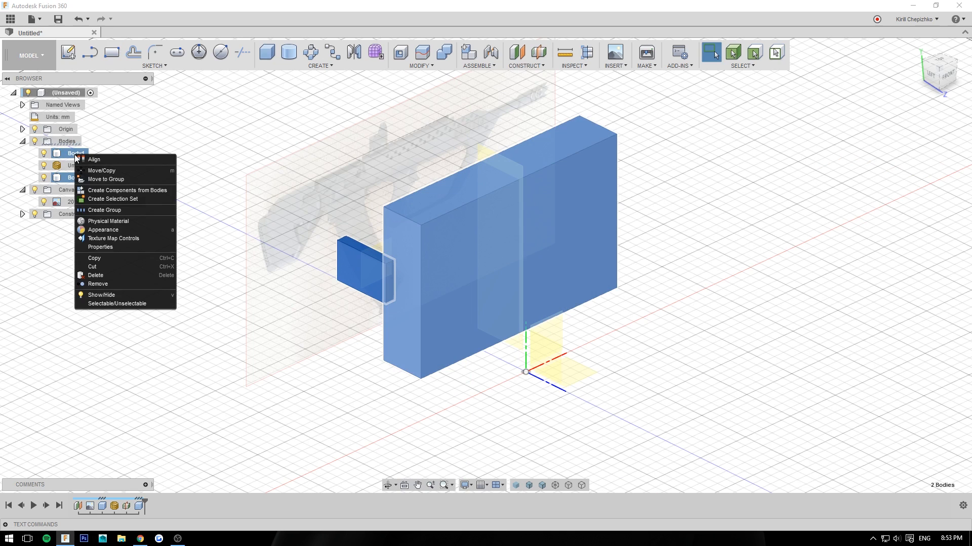
pyautogui.click(116, 202)
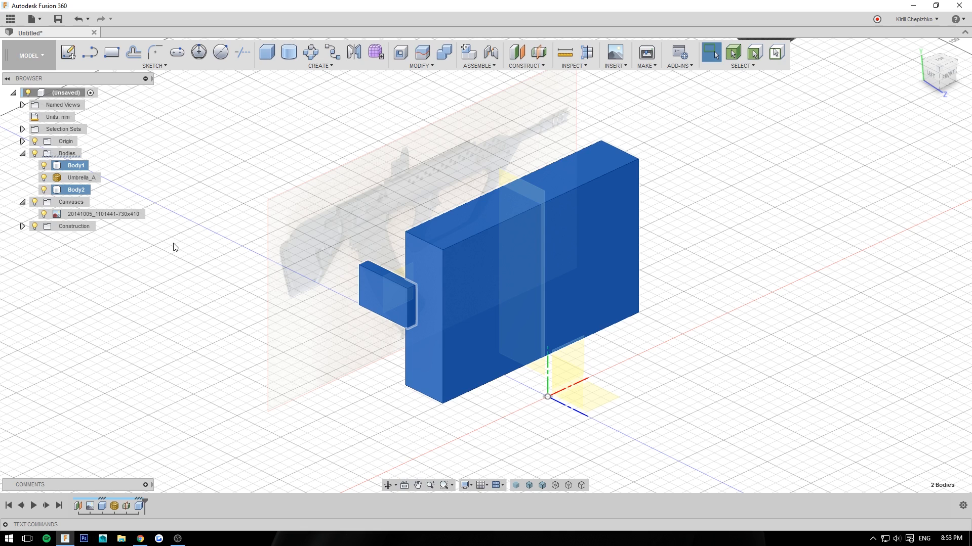
# Select both bodies through the stored selection set, and clear the selection
pyautogui.click(23, 129)
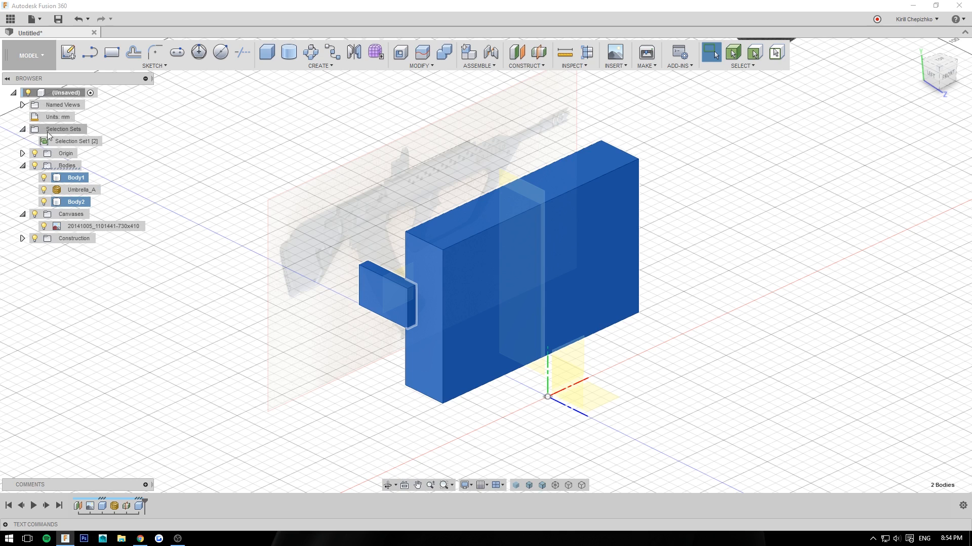
pyautogui.click(183, 164)
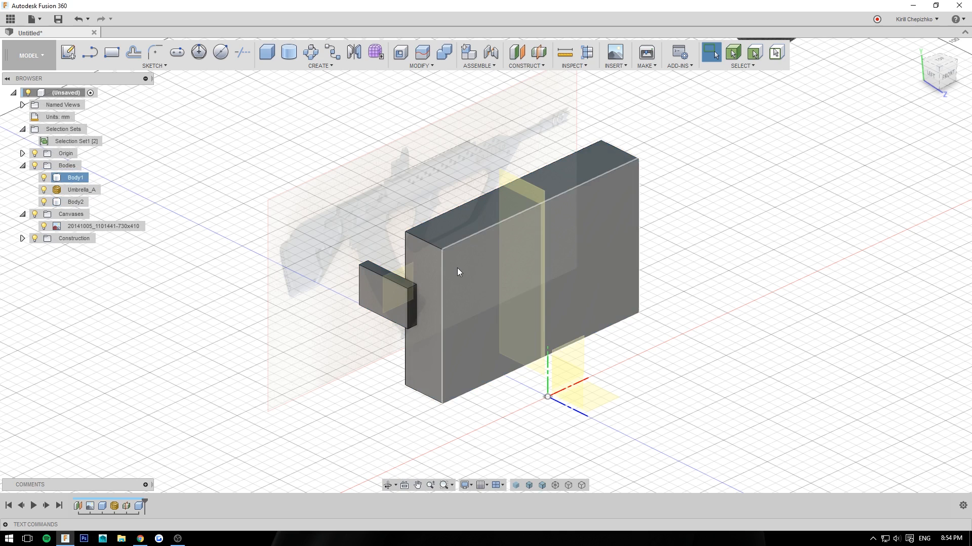
pyautogui.click(83, 142)
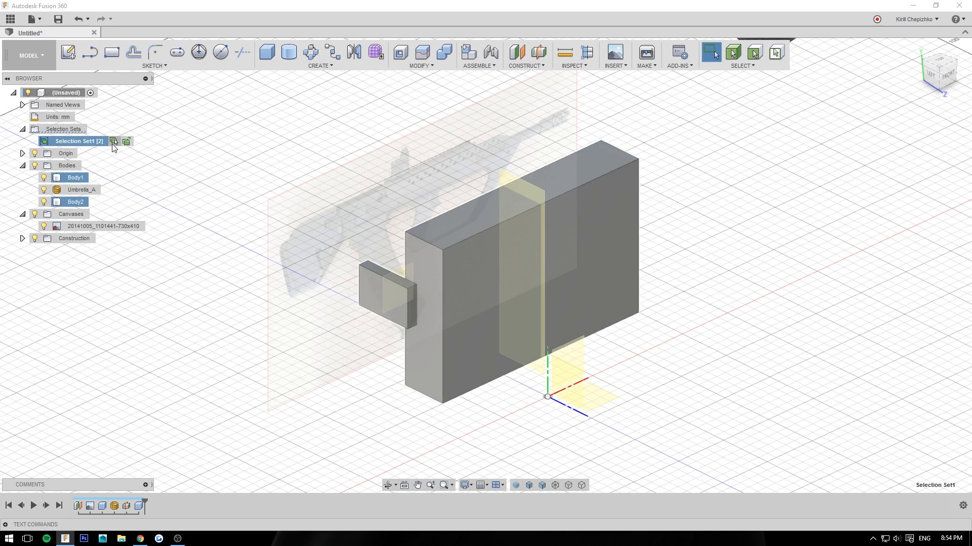
pyautogui.click(114, 142)
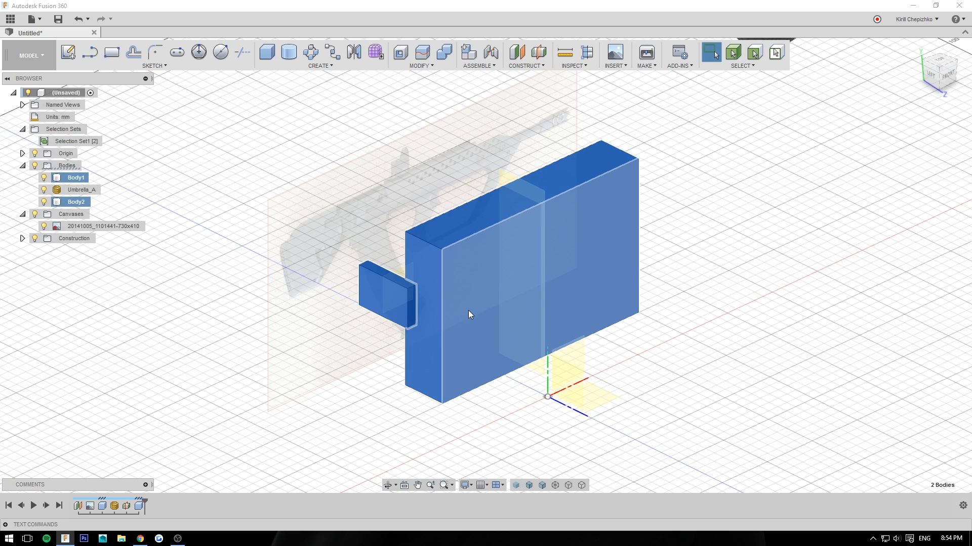
pyautogui.click(899, 403)
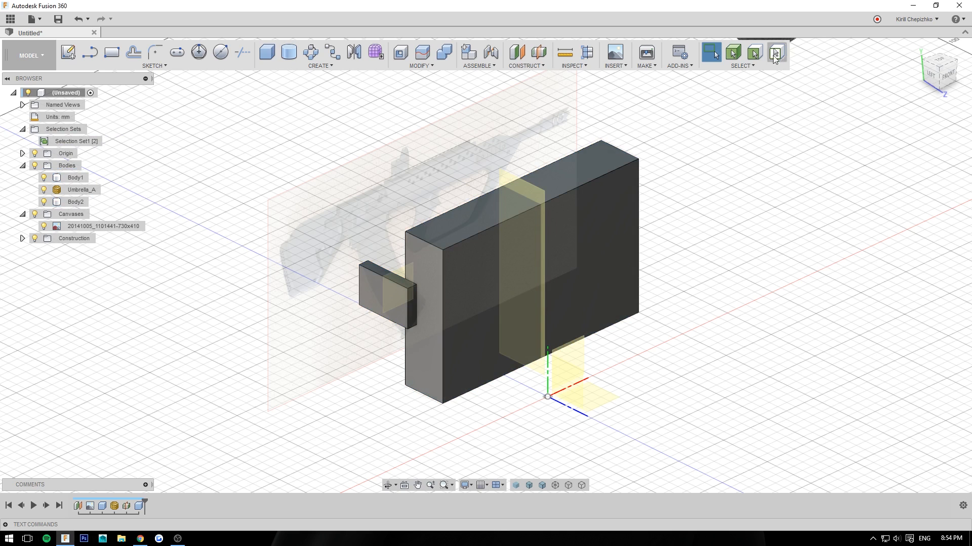
# Create a new empty design, leaving the current one unsaved
pyautogui.click(58, 21)
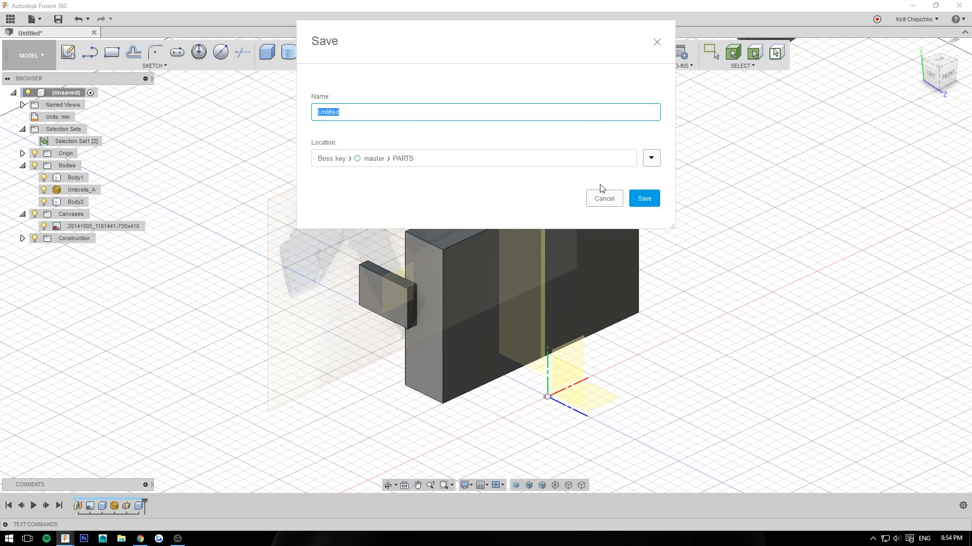
pyautogui.click(598, 198)
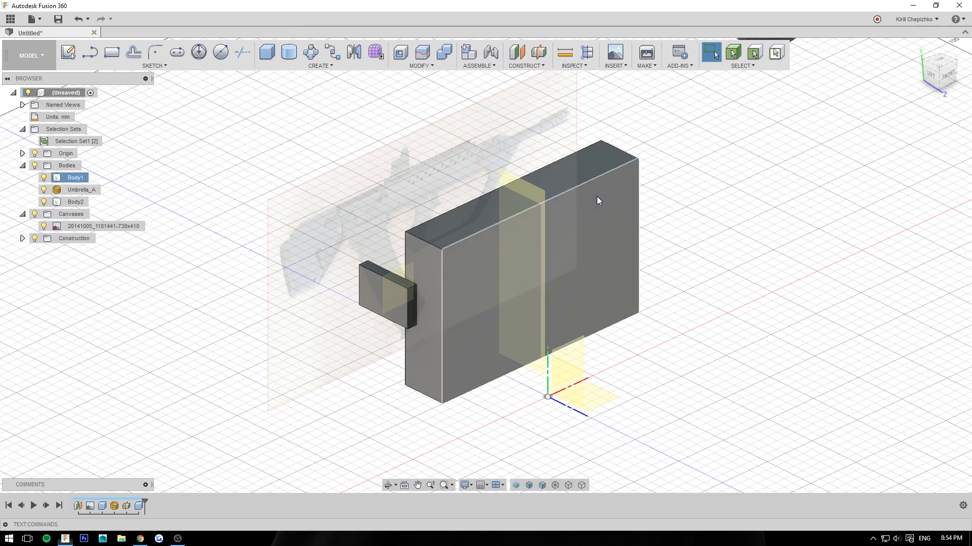
pyautogui.click(35, 20)
pyautogui.click(55, 40)
# Create a flat cylinder about 144 mm in diameter and 5 mm high on the horizontal origin plane, centred on the origin
pyautogui.click(221, 51)
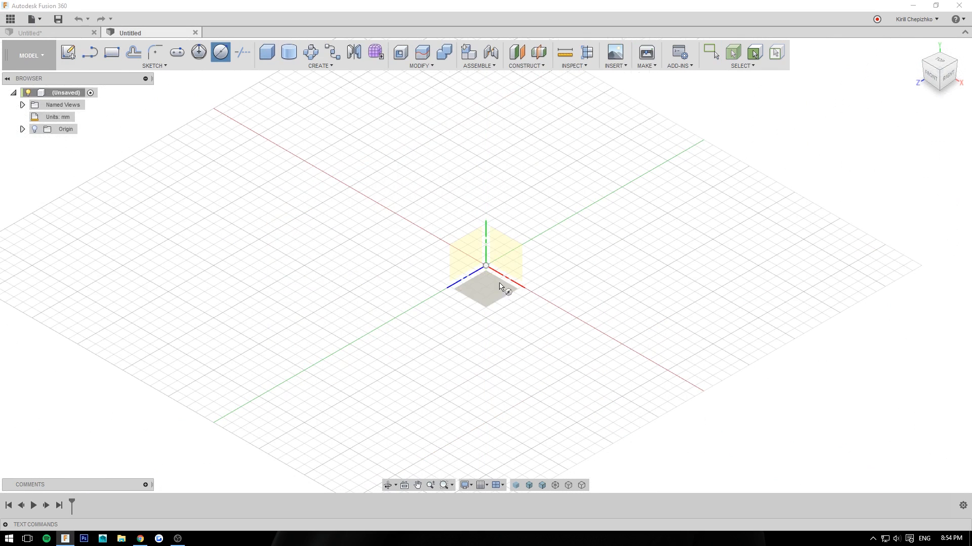
pyautogui.click(501, 283)
pyautogui.click(490, 272)
pyautogui.click(650, 318)
pyautogui.press('e')
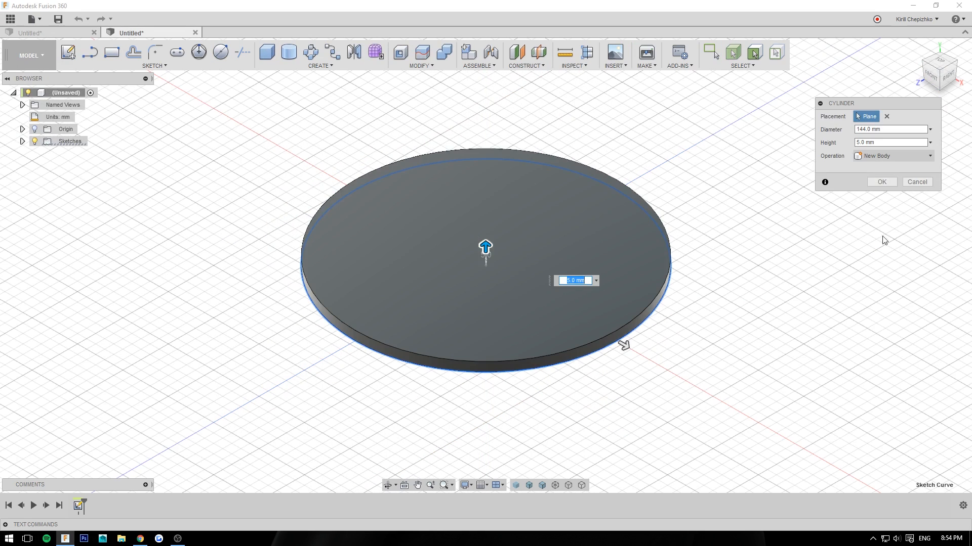
pyautogui.click(899, 181)
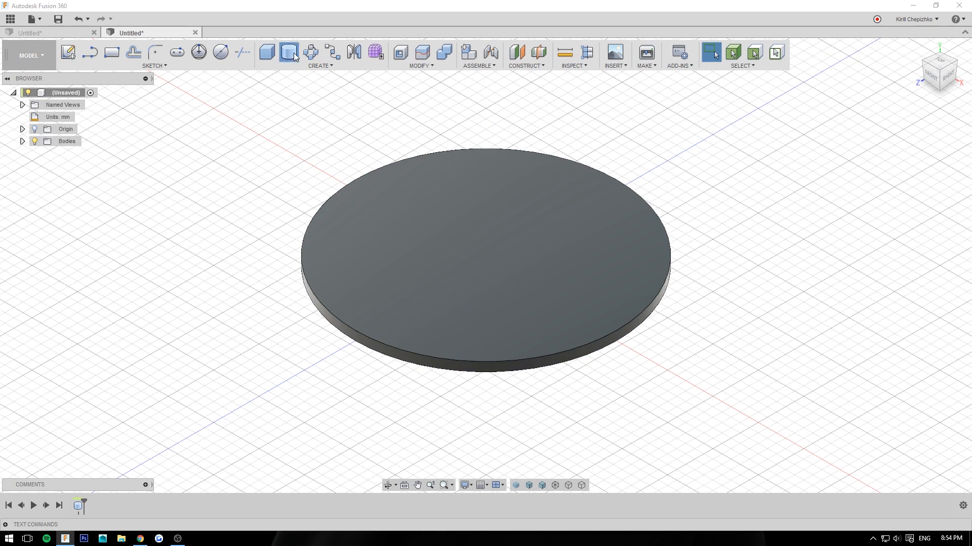
# Create a small cylinder about 14 mm in diameter and 5 mm high near the disc's edge on its top face as a New Body
pyautogui.click(221, 52)
pyautogui.click(407, 334)
pyautogui.click(407, 330)
pyautogui.click(422, 332)
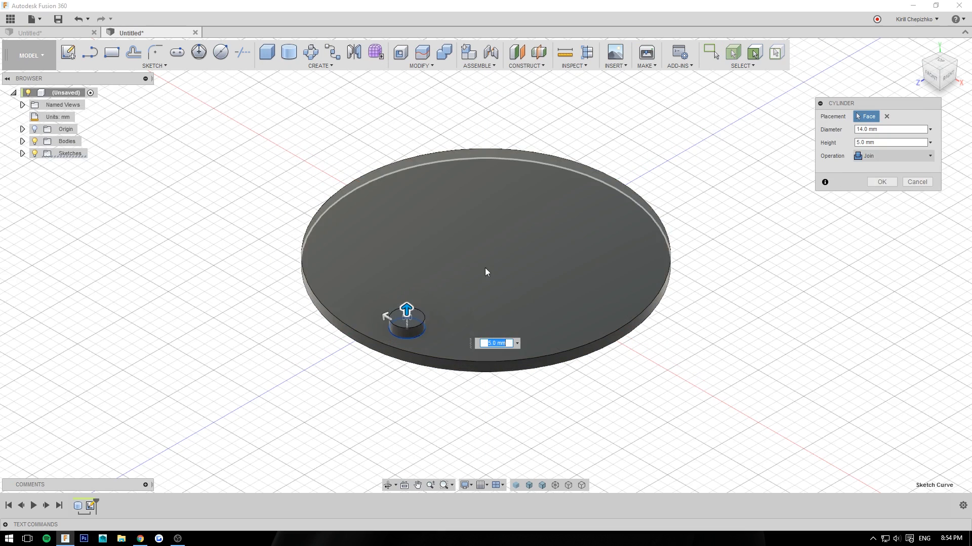
pyautogui.click(880, 156)
pyautogui.click(878, 206)
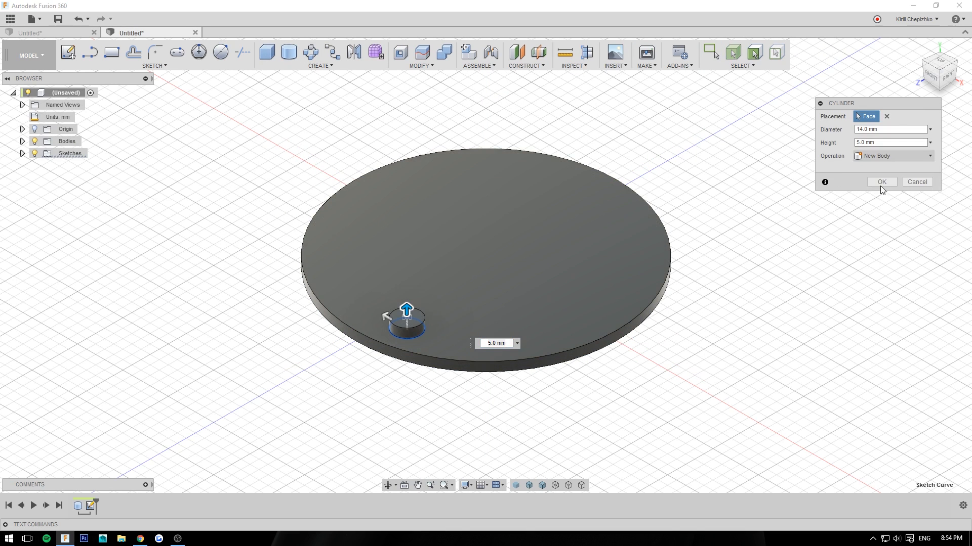
pyautogui.click(880, 185)
# Circular-pattern the small cylinder body around the disc's circular edge as a Full pattern with a quantity of 10
pyautogui.click(311, 53)
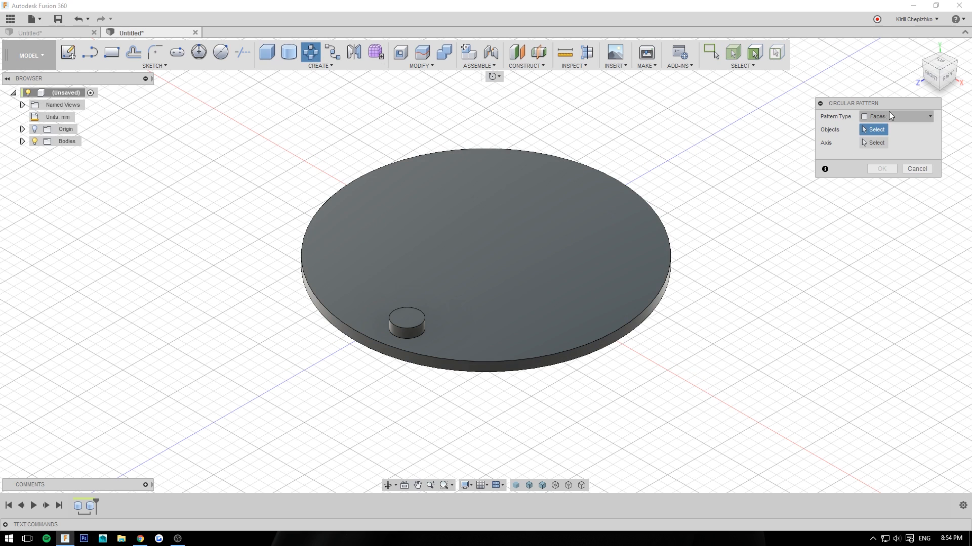
pyautogui.click(890, 116)
pyautogui.click(878, 142)
pyautogui.click(407, 322)
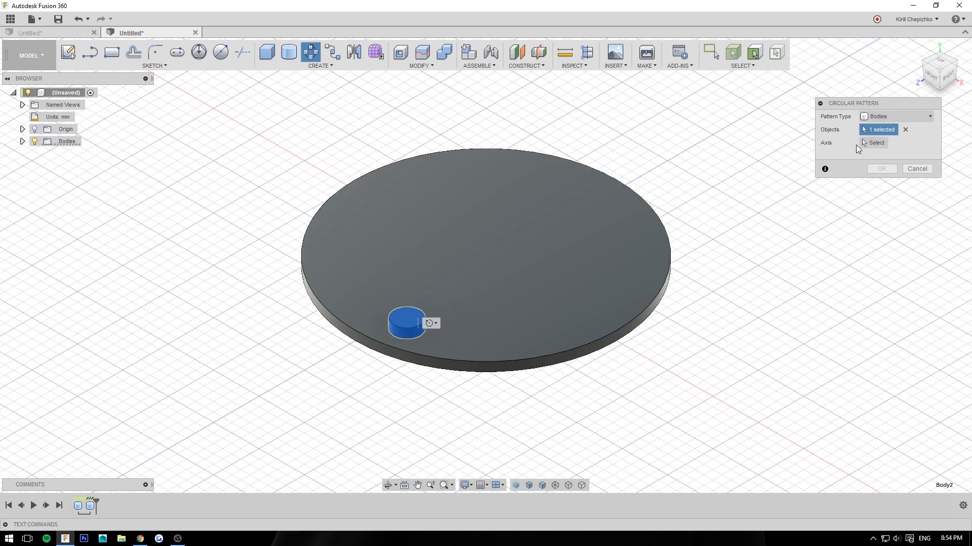
pyautogui.click(874, 143)
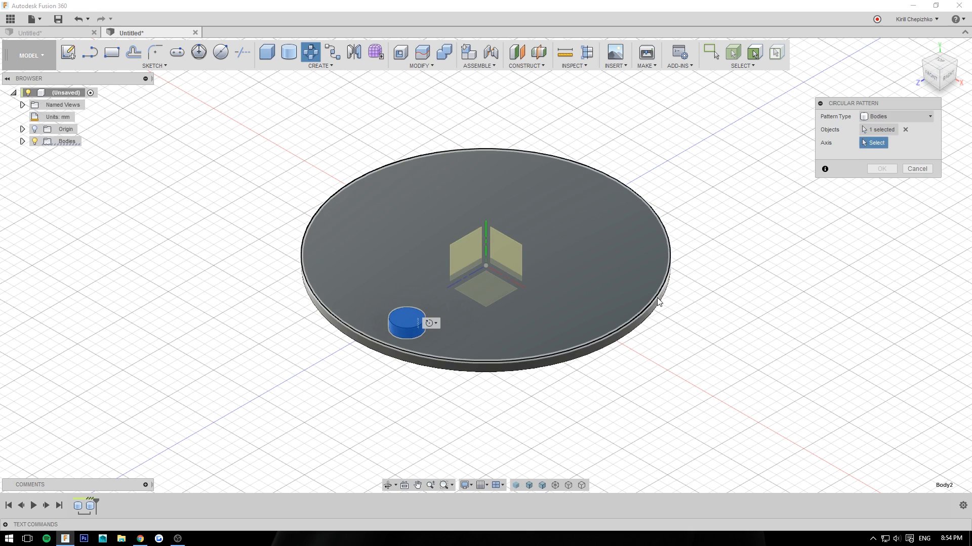
pyautogui.click(669, 256)
pyautogui.click(930, 180)
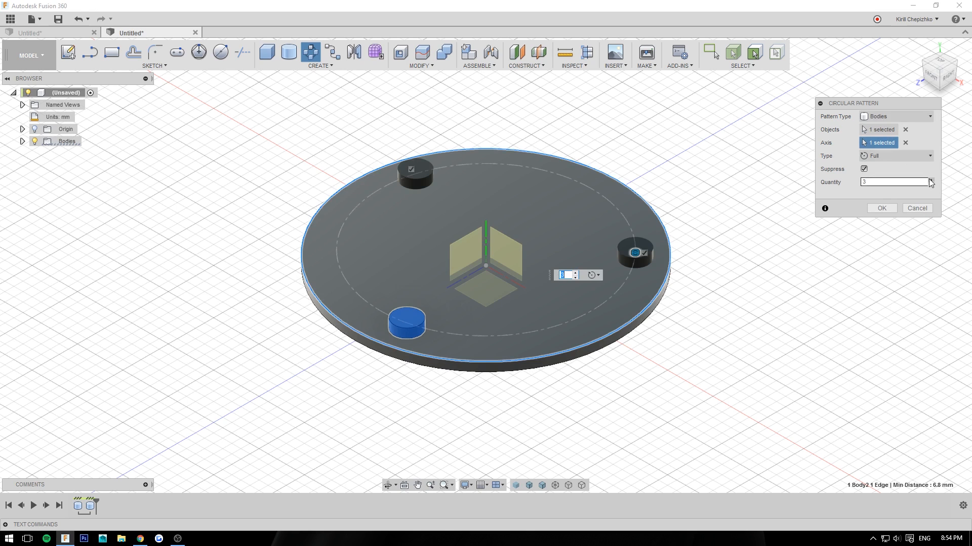
pyautogui.click(930, 179)
pyautogui.click(930, 179)
pyautogui.click(931, 180)
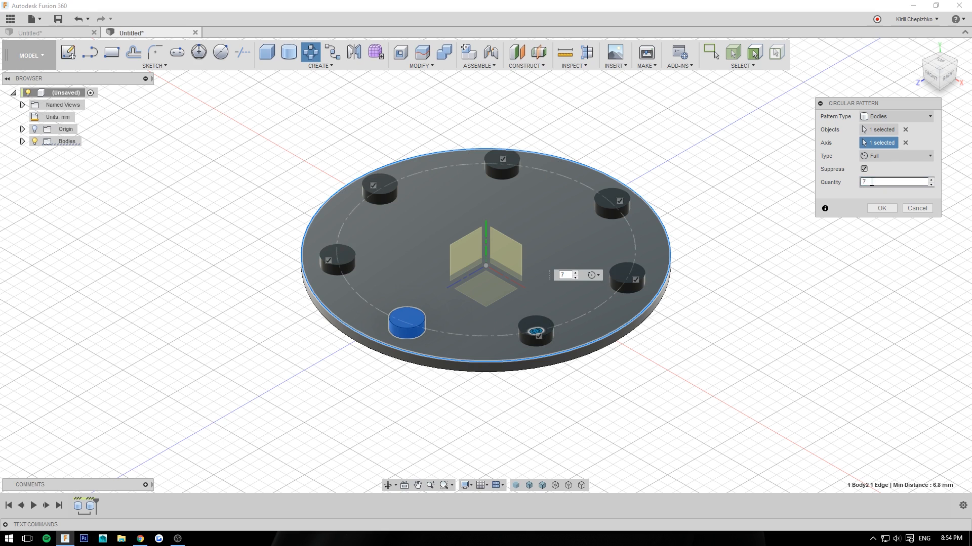
pyautogui.click(882, 209)
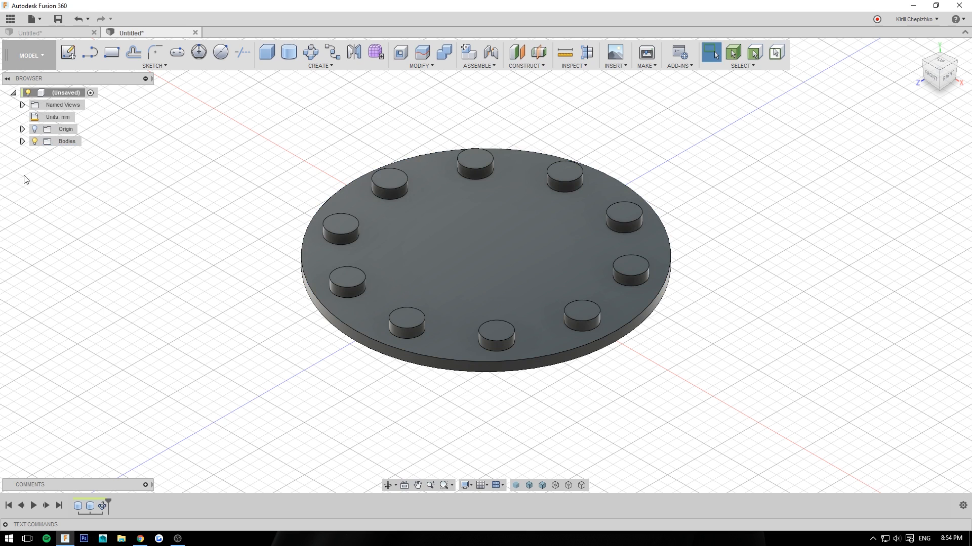
# Create a selection set from every second cylinder: Body2, Body4, Body6, Body8 and Body10
pyautogui.click(23, 142)
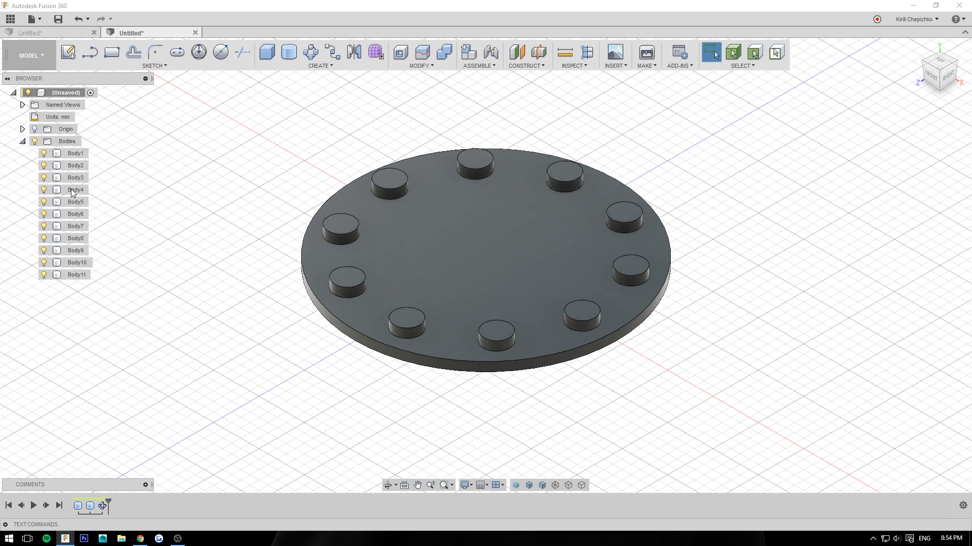
pyautogui.click(71, 166)
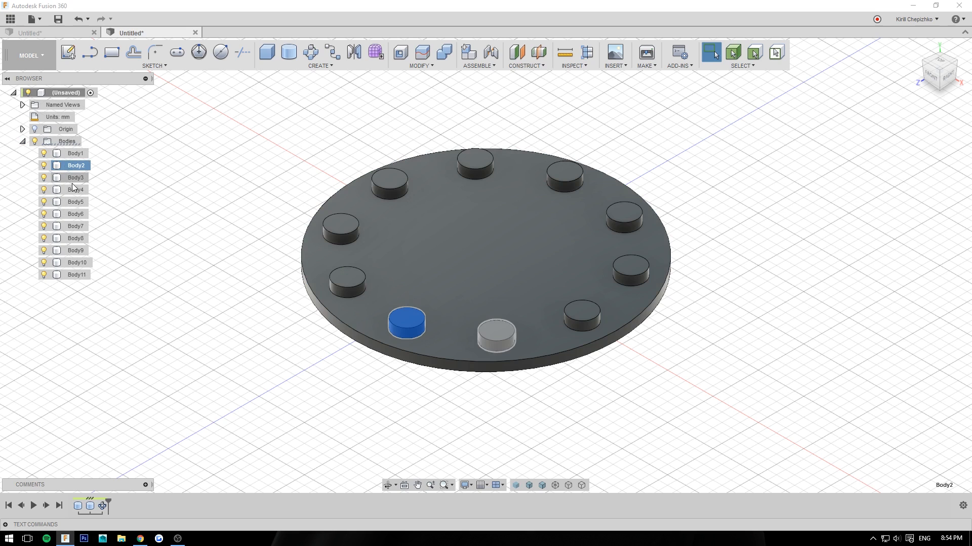
pyautogui.keyDown('ctrl'); pyautogui.click(79, 190); pyautogui.keyUp('ctrl')
pyautogui.keyDown('ctrl'); pyautogui.click(76, 214); pyautogui.keyUp('ctrl')
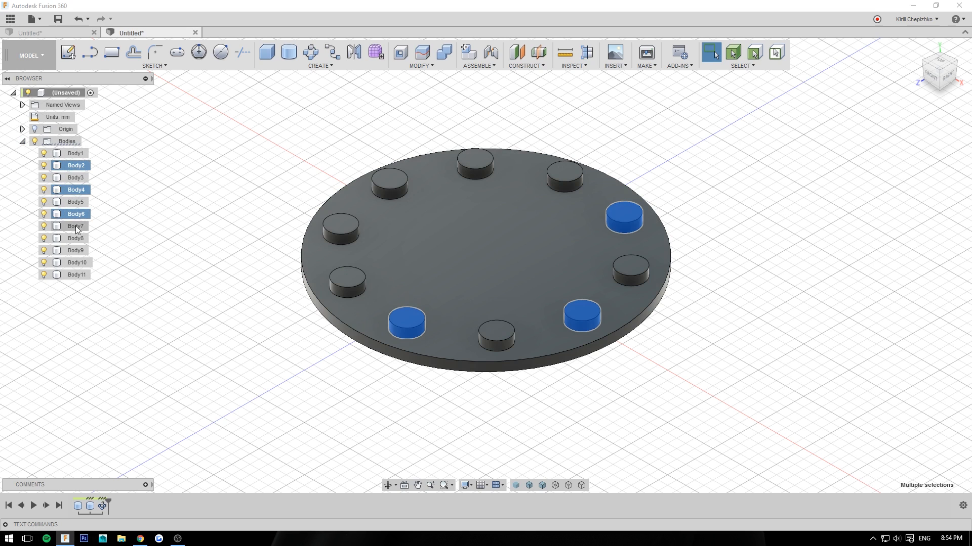
pyautogui.keyDown('ctrl'); pyautogui.click(76, 239); pyautogui.keyUp('ctrl')
pyautogui.keyDown('ctrl'); pyautogui.click(74, 263); pyautogui.keyUp('ctrl')
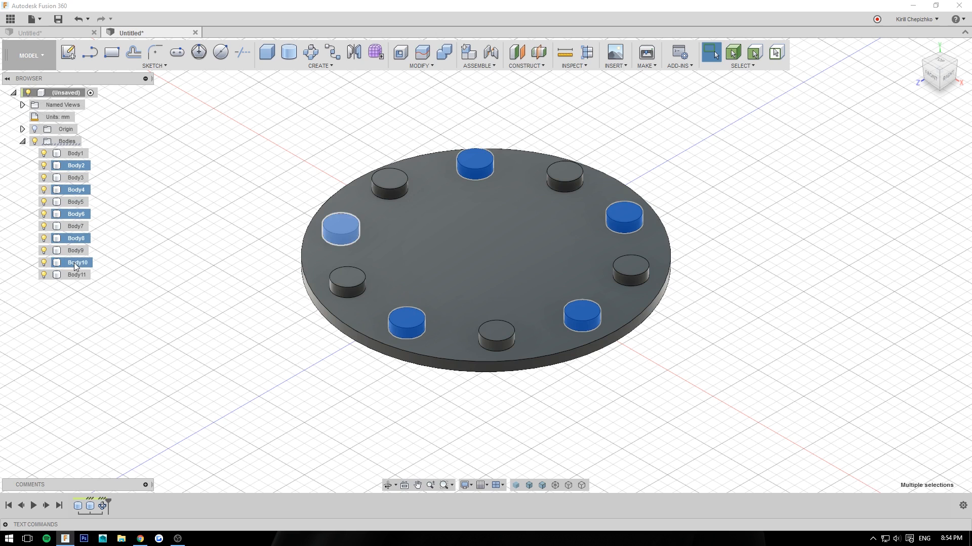
pyautogui.rightClick(73, 261)
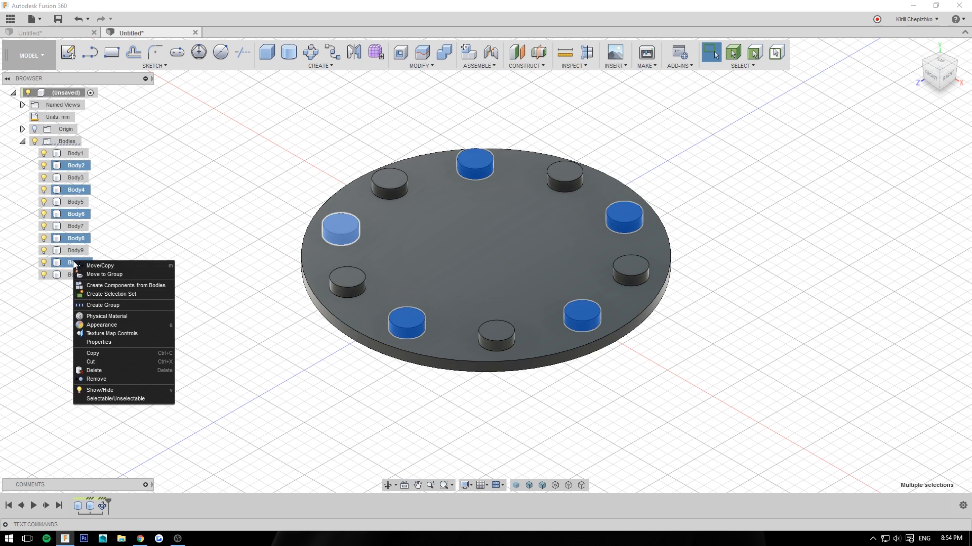
pyautogui.click(97, 293)
pyautogui.click(128, 197)
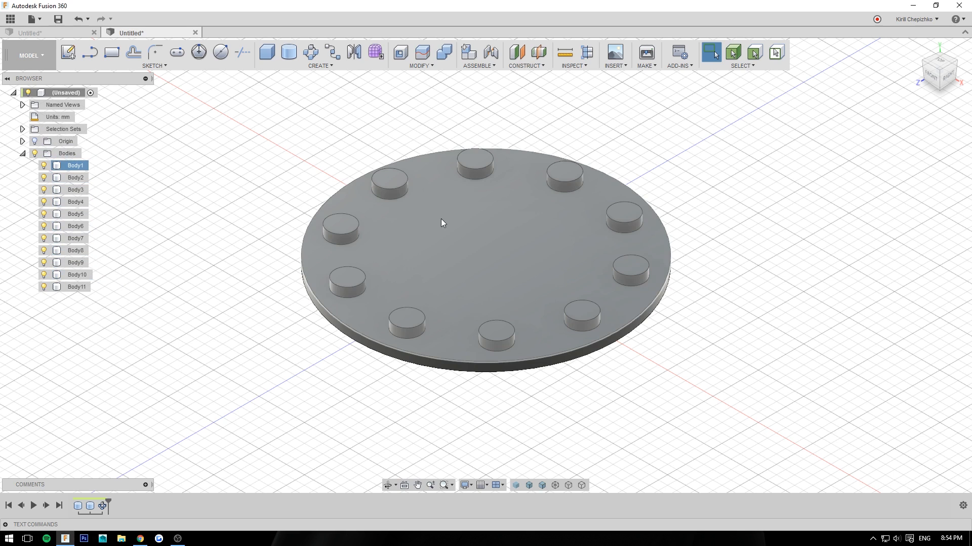
# Recall the alternating cylinders through the stored selection set, and clear the selection
pyautogui.click(23, 129)
pyautogui.click(111, 141)
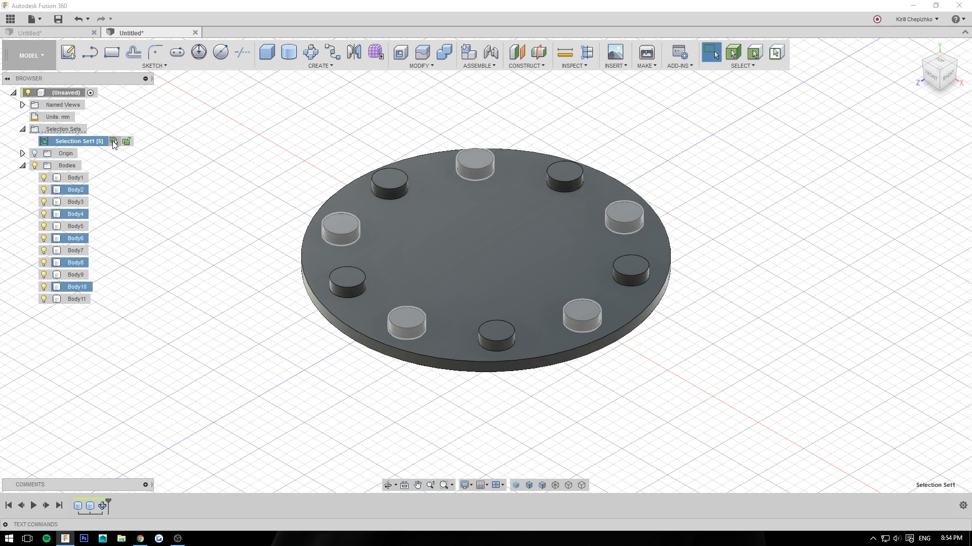
pyautogui.click(240, 186)
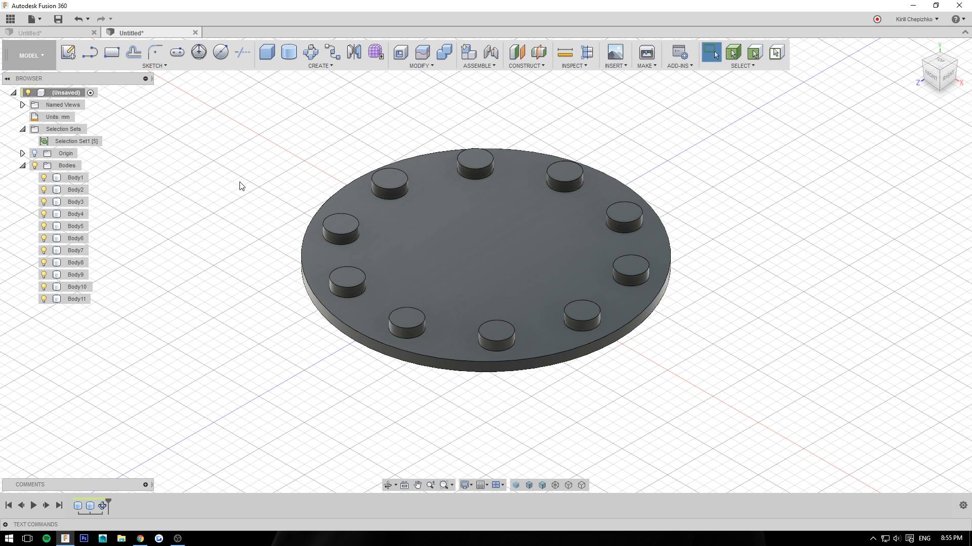
# Create another new empty design, leaving the patterned disc unsaved
pyautogui.click(35, 20)
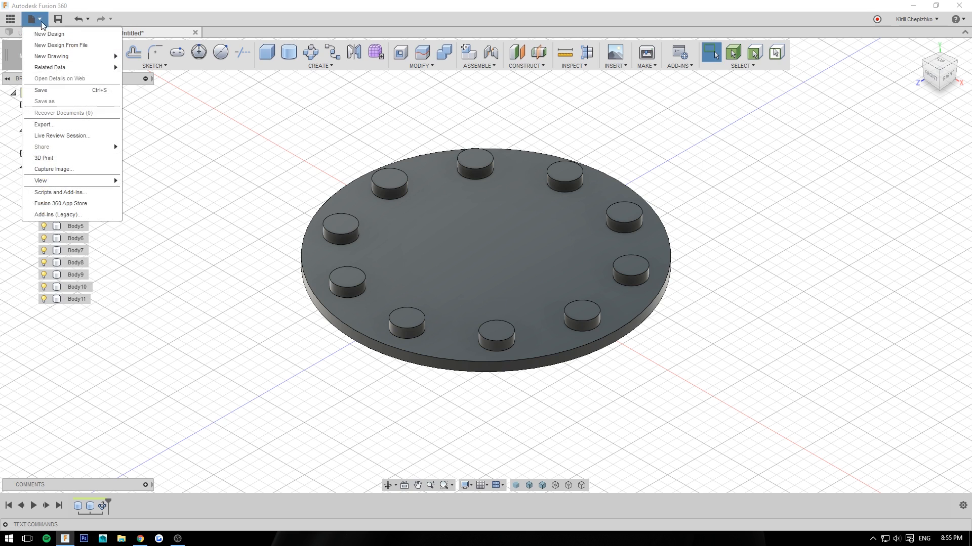
pyautogui.click(45, 34)
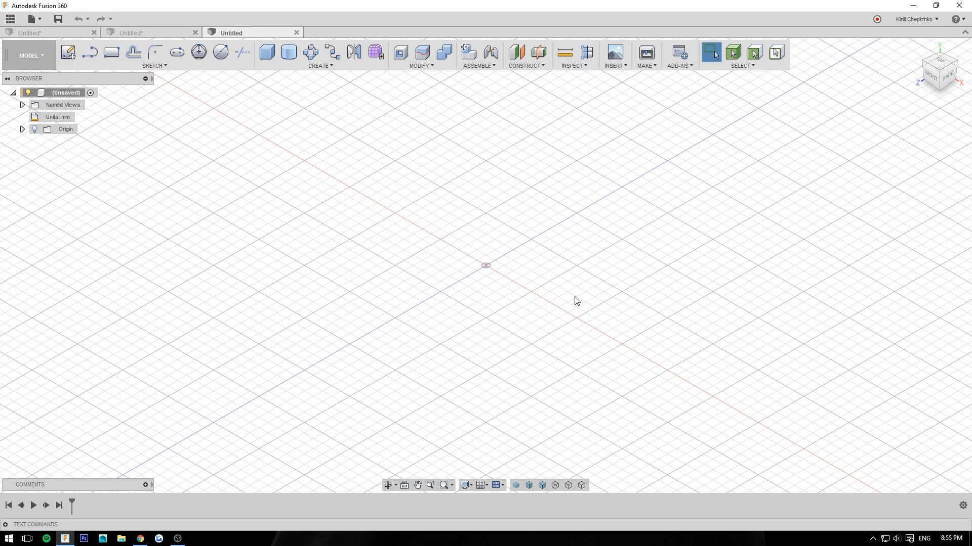
# Examine the marking menu and the command groups it offers in the empty workspace
pyautogui.rightClick(453, 233)
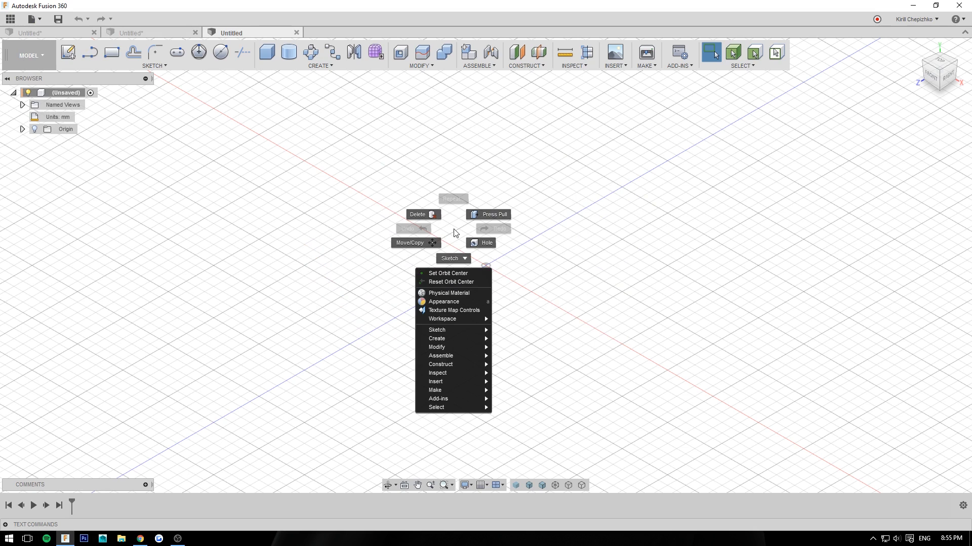
pyautogui.click(673, 234)
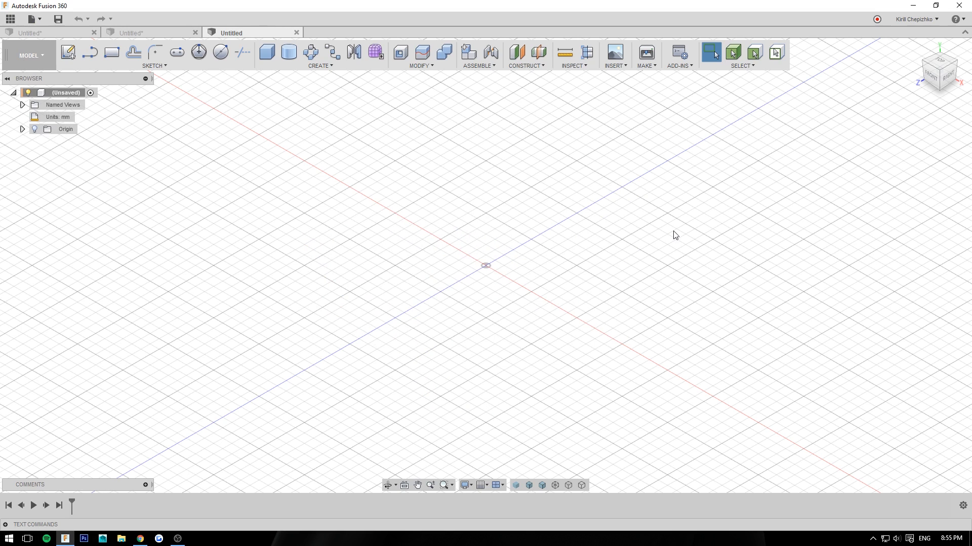
pyautogui.rightClick(496, 199)
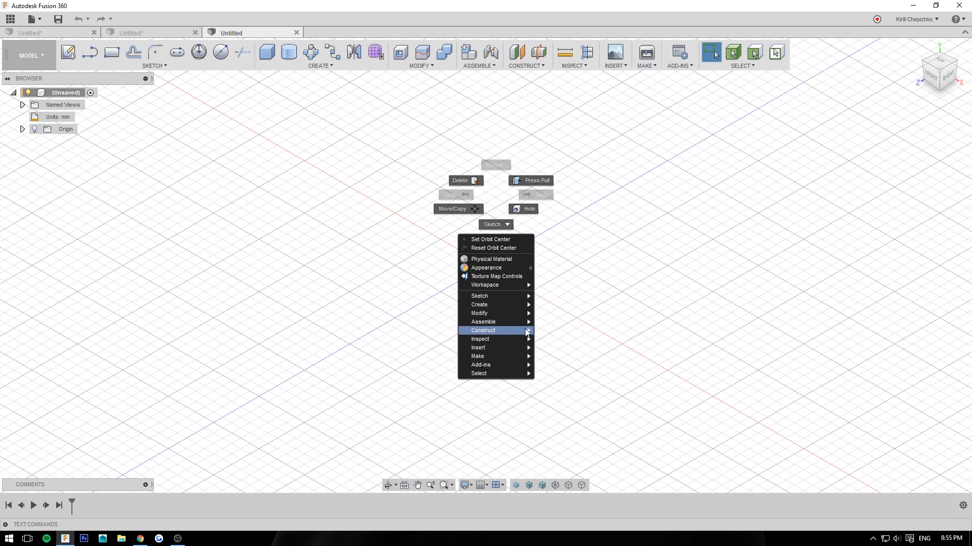
pyautogui.moveTo(525, 323)
pyautogui.click(630, 254)
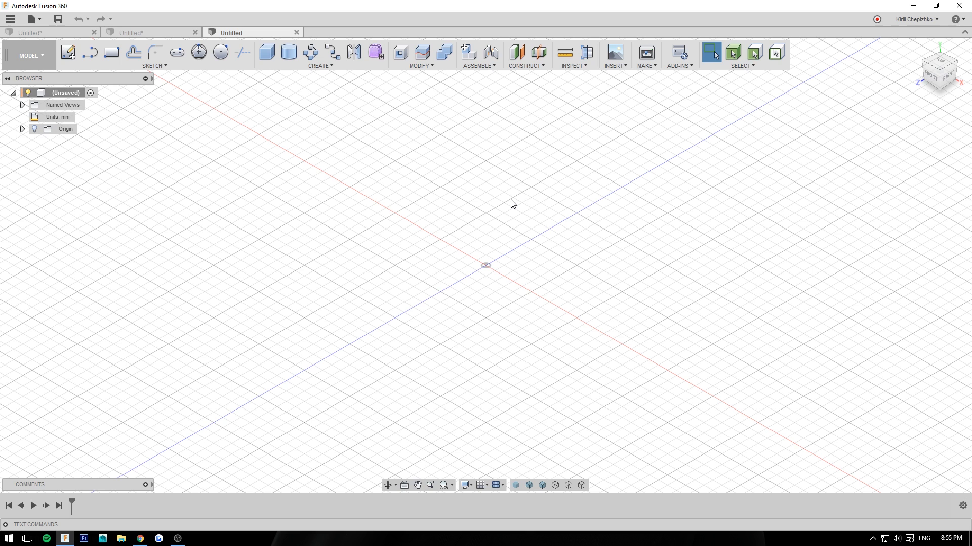
pyautogui.rightClick(504, 260)
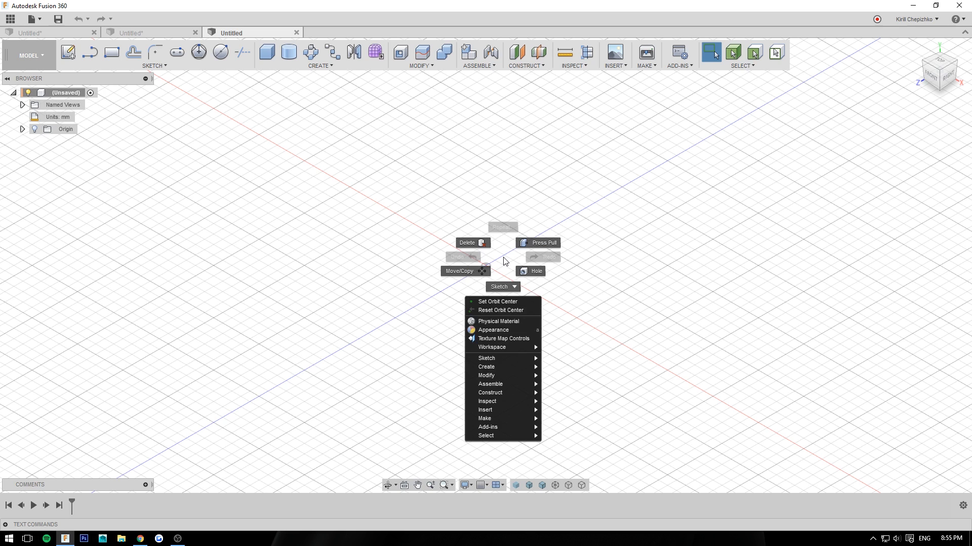
pyautogui.click(487, 153)
# Create a box 50 mm long, 5 mm wide and 60 mm high on the horizontal origin plane as a New Body
pyautogui.click(269, 56)
pyautogui.click(471, 291)
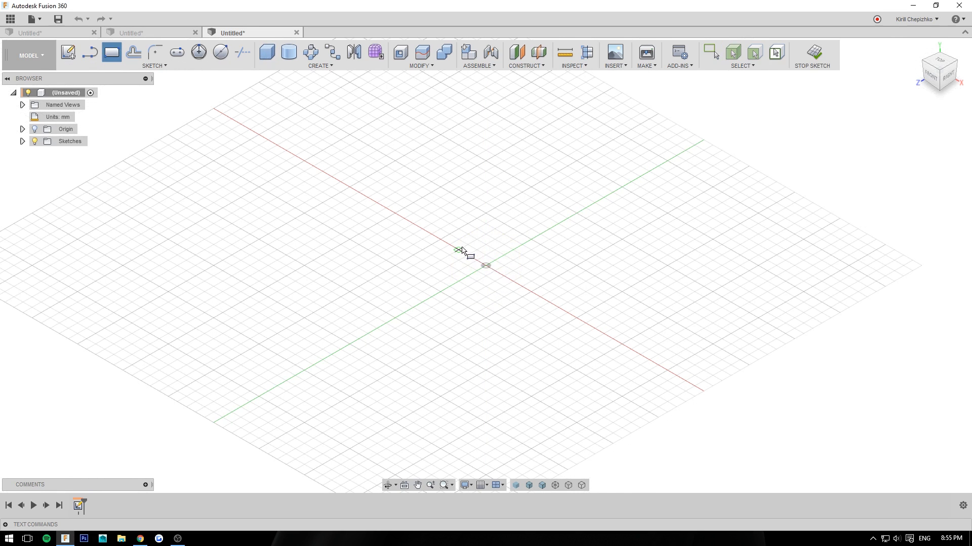
pyautogui.click(457, 250)
pyautogui.click(540, 306)
pyautogui.moveTo(500, 267); pyautogui.dragTo(499, 147)
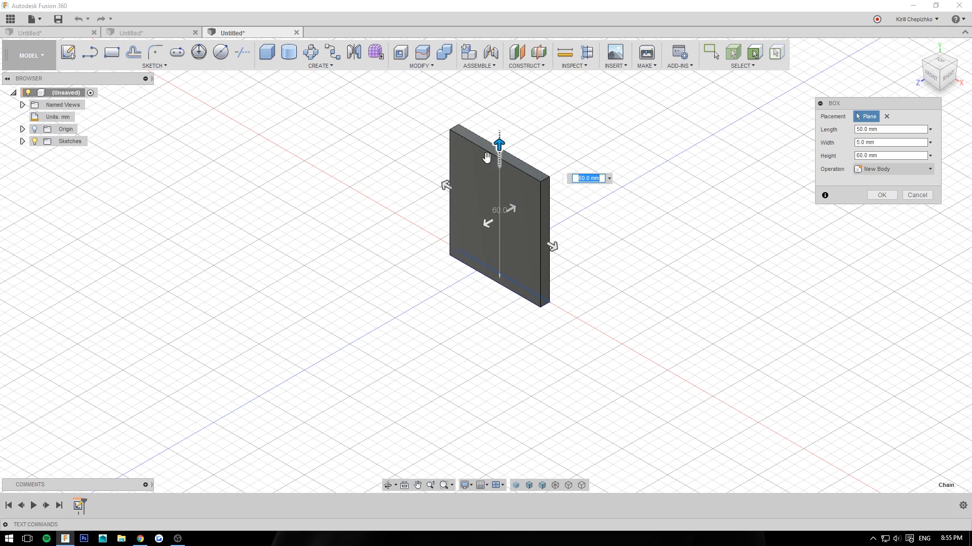
pyautogui.click(880, 194)
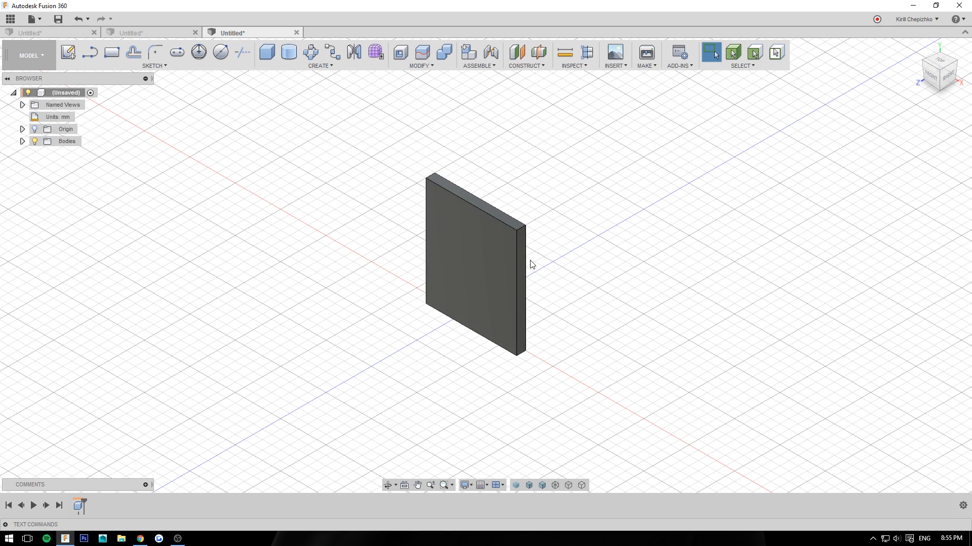
# Examine the marking menu's quick commands in the workspace beside the box, and dismiss the menu
pyautogui.rightClick(557, 277)
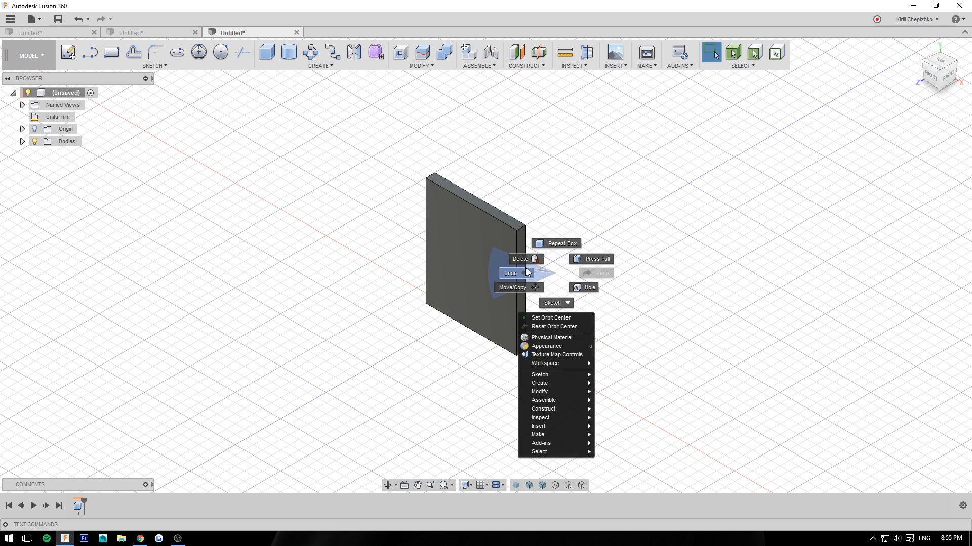
pyautogui.click(560, 279)
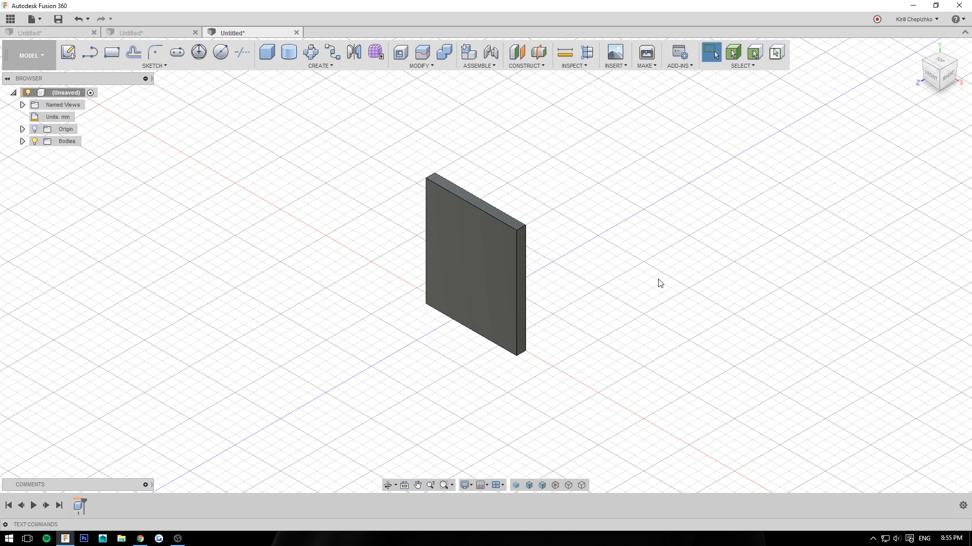
pyautogui.moveTo(658, 280)
pyautogui.mouseDown(button='right')
pyautogui.moveTo(590, 281)
pyautogui.moveTo(668, 287)
pyautogui.mouseUp(button='right')
pyautogui.rightClick(621, 134)
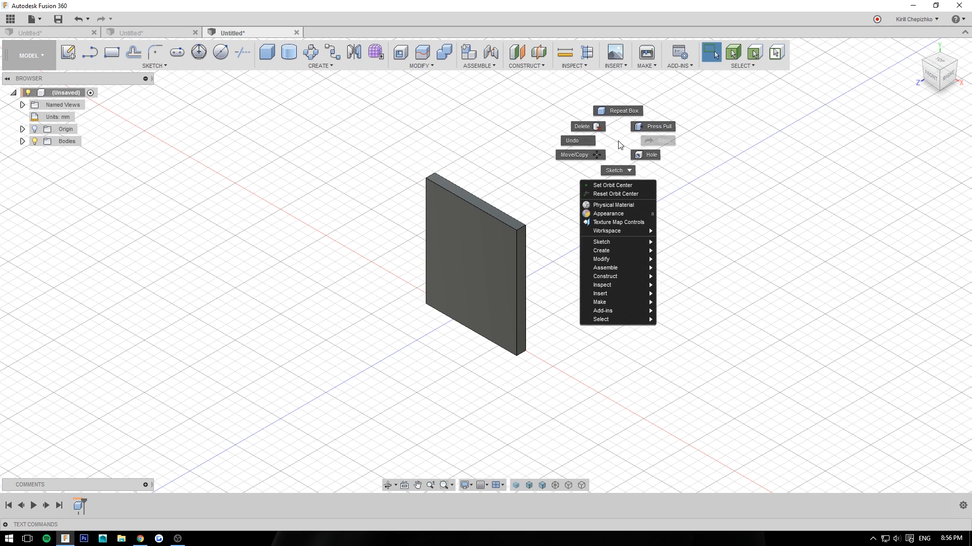
pyautogui.click(769, 204)
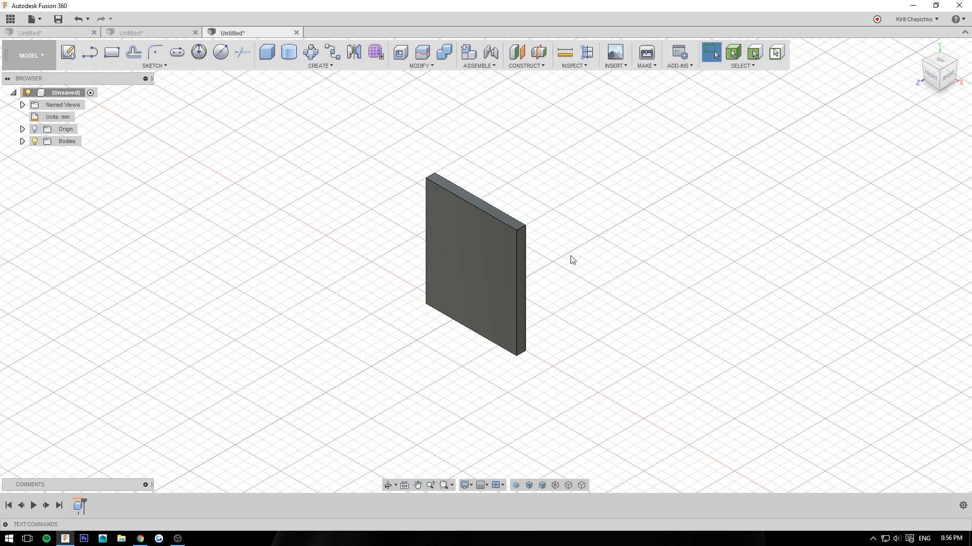
# Search the Model Toolbox for Shell and add it to the toolbox's shortcuts
pyautogui.press('s')
pyautogui.moveTo(611, 259); pyautogui.dragTo(775, 207)
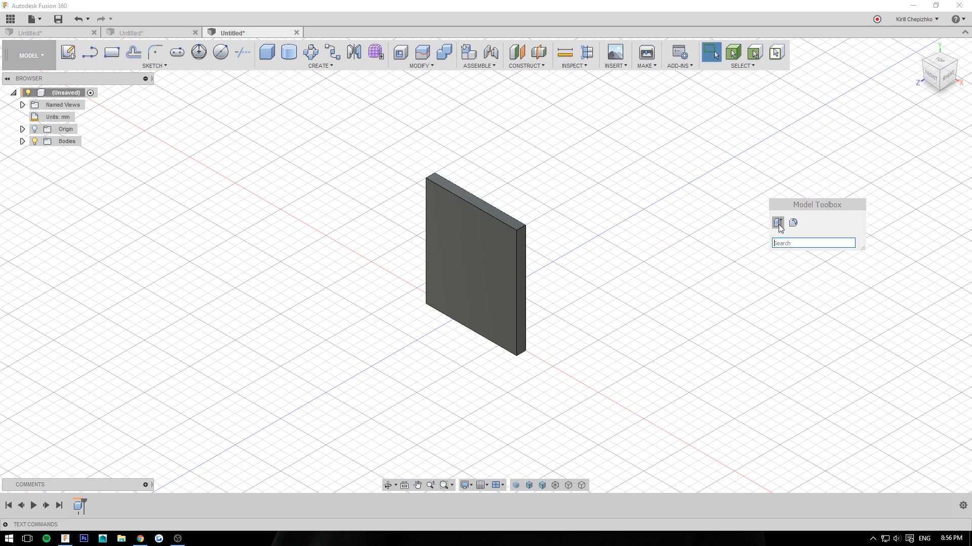
pyautogui.click(801, 242)
pyautogui.write('she')
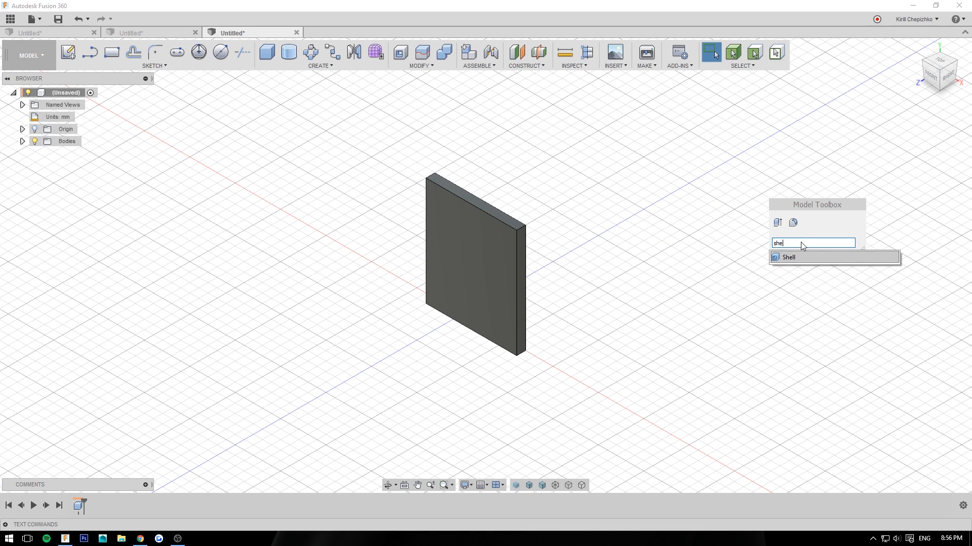
pyautogui.moveTo(841, 260); pyautogui.dragTo(850, 210)
pyautogui.moveTo(775, 204); pyautogui.dragTo(779, 346)
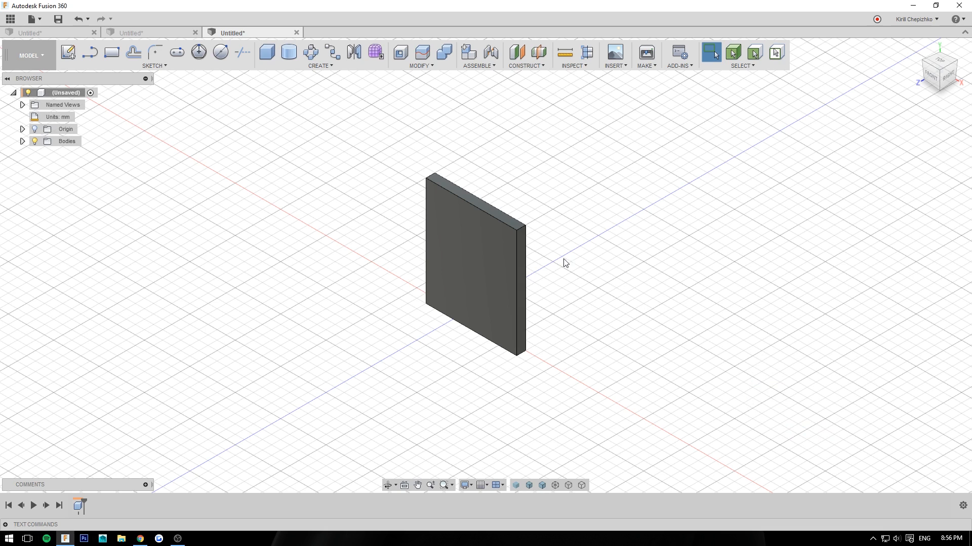
# Start the Shell command from its Model Toolbox shortcut, and cancel it
pyautogui.press('s')
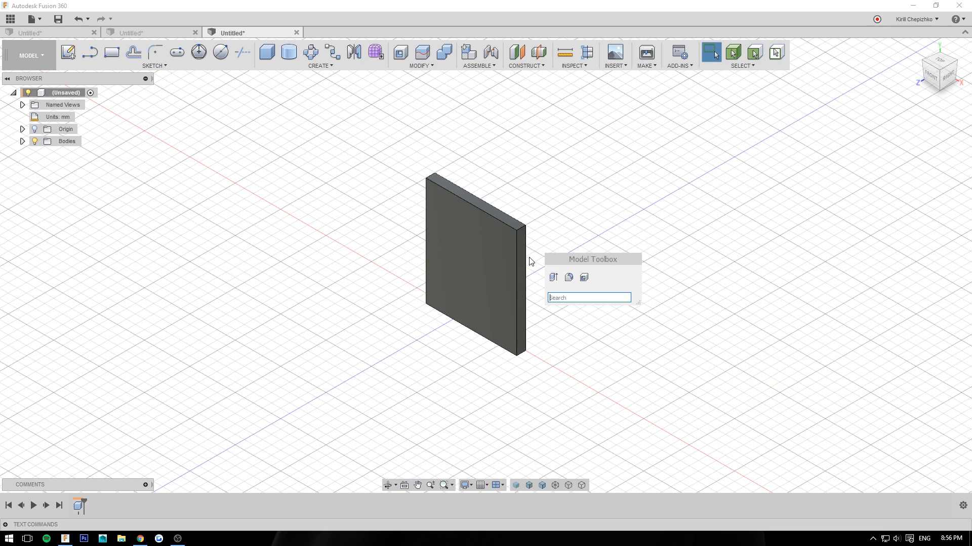
pyautogui.click(585, 278)
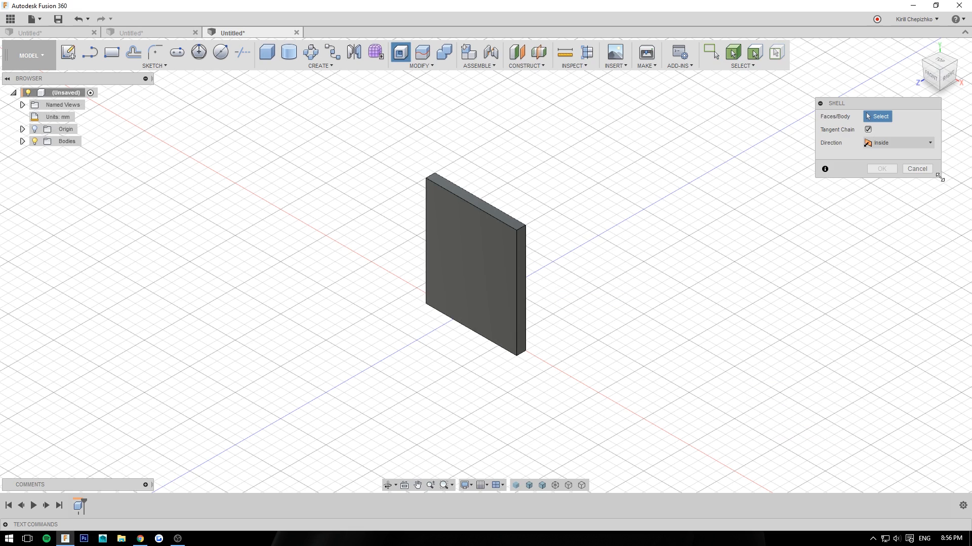
pyautogui.click(917, 169)
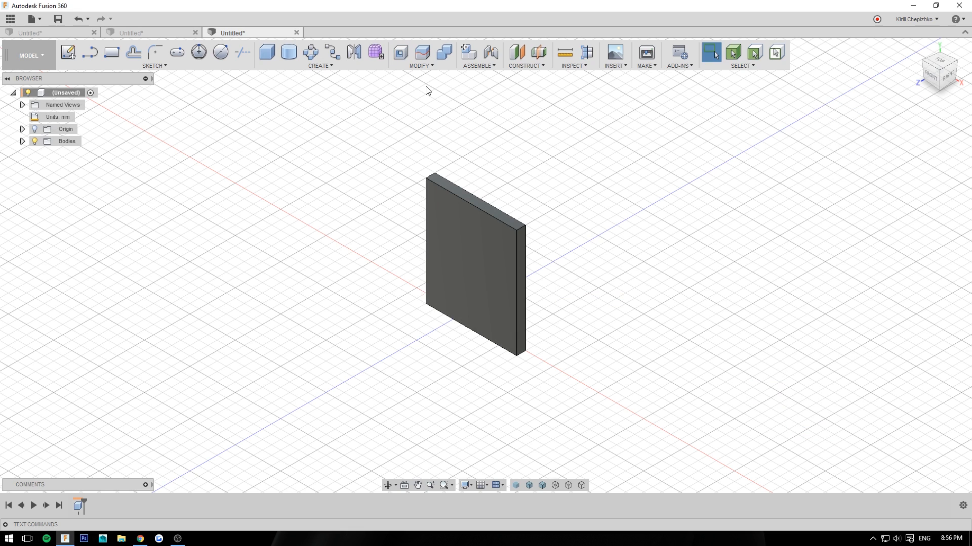
# Examine the Modify, Create and Sketch commands, the marking menu's Create submenu, and the Model Toolbox shortcuts without starting any command
pyautogui.click(421, 66)
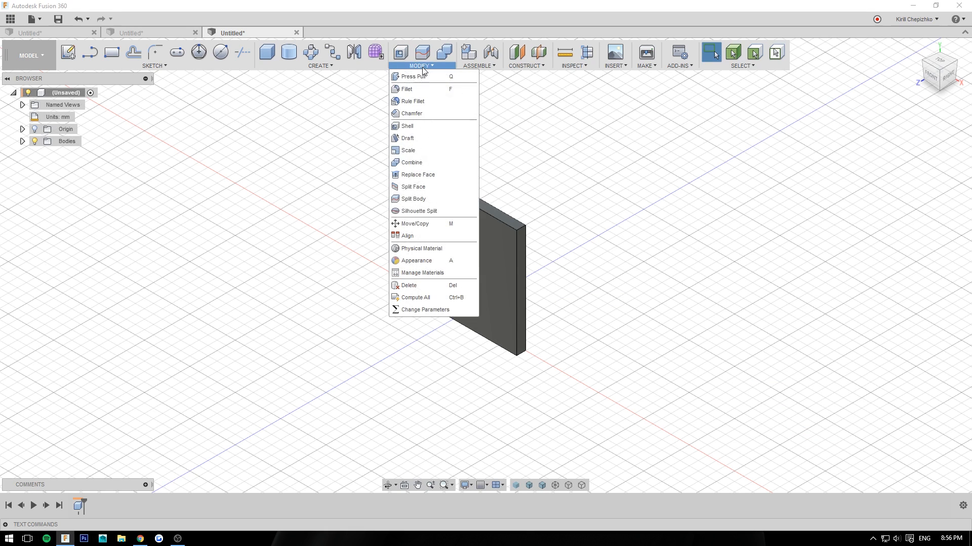
pyautogui.click(328, 67)
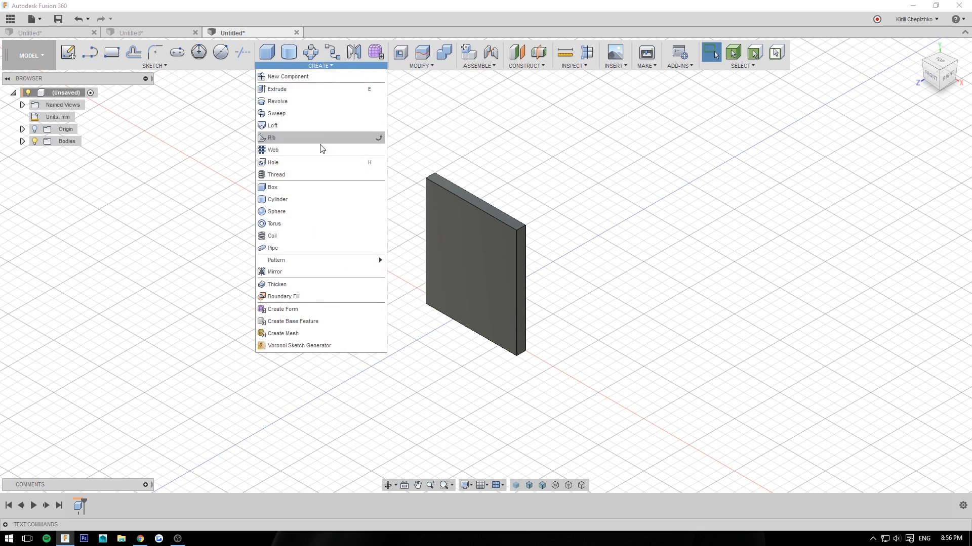
pyautogui.click(221, 68)
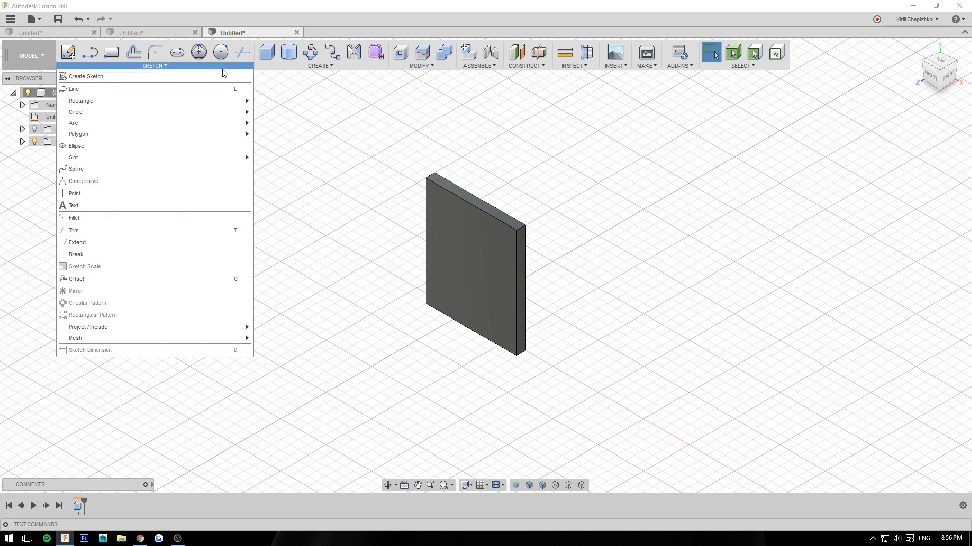
pyautogui.click(621, 112)
pyautogui.rightClick(525, 188)
pyautogui.moveTo(527, 296)
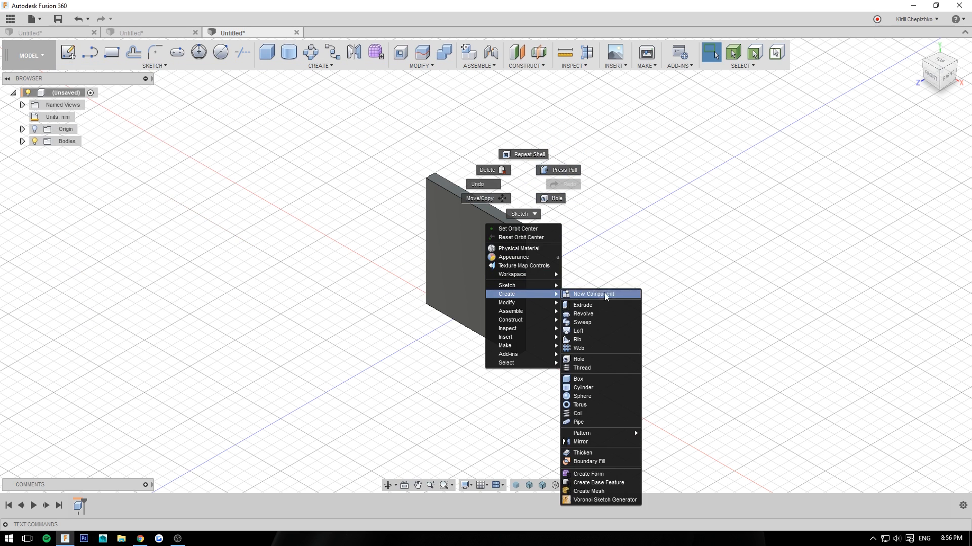
pyautogui.click(714, 209)
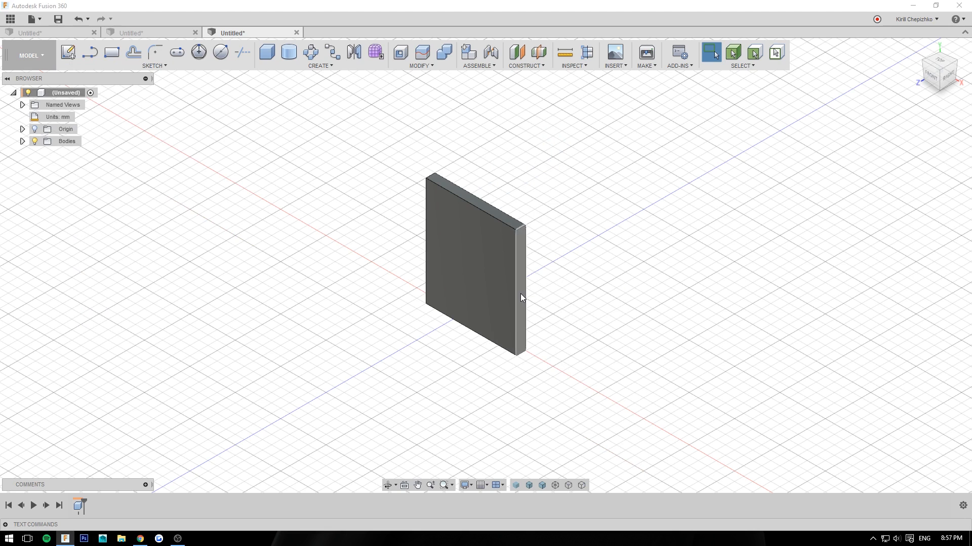
pyautogui.press('s')
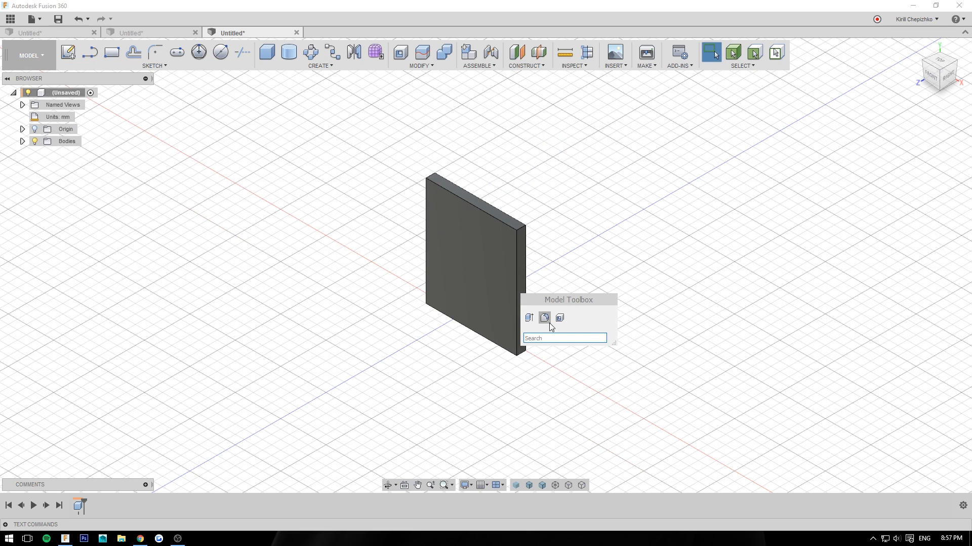
pyautogui.click(609, 255)
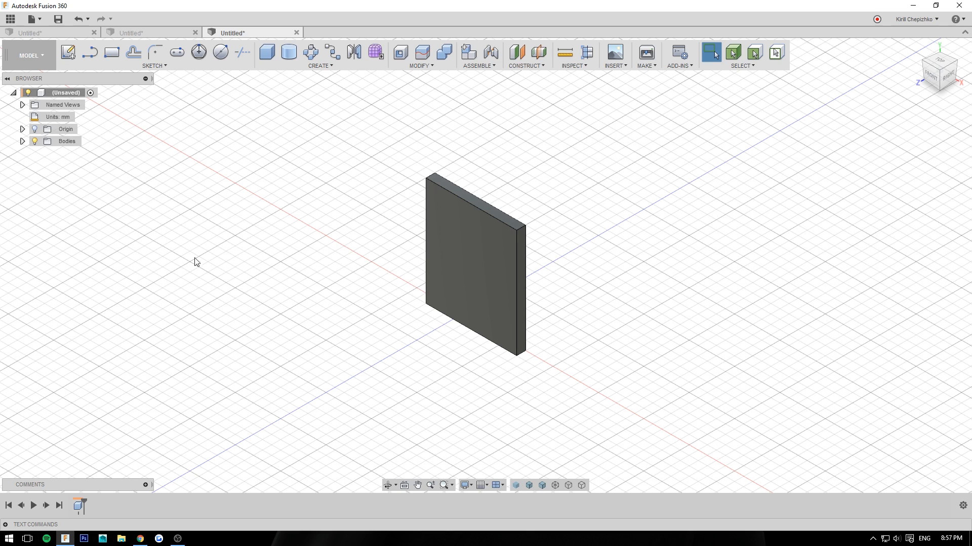
# Create a flat box on the horizontal origin plane in front of the upright plate, about 50.2 mm long, 27.2 mm wide and 5 mm high, as a New Body
pyautogui.press('r')
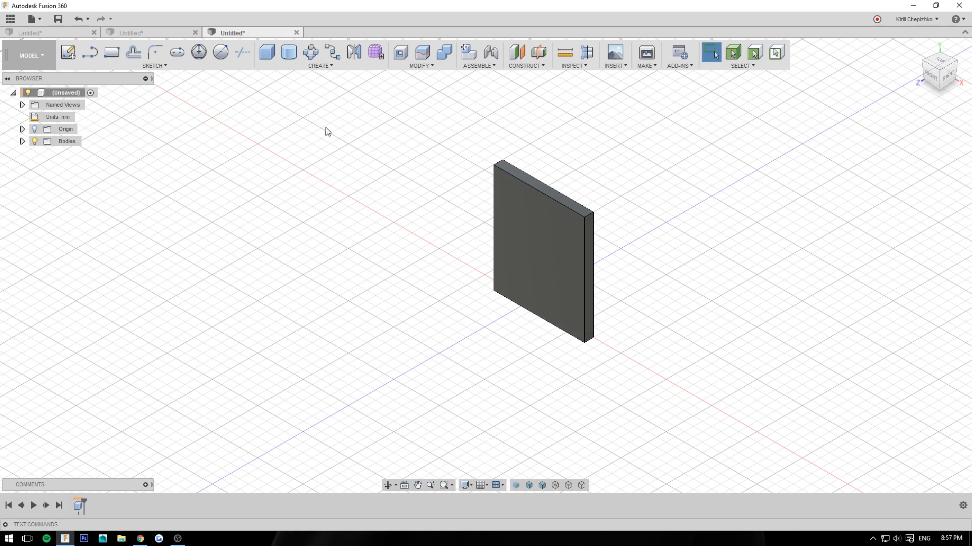
pyautogui.click(536, 349)
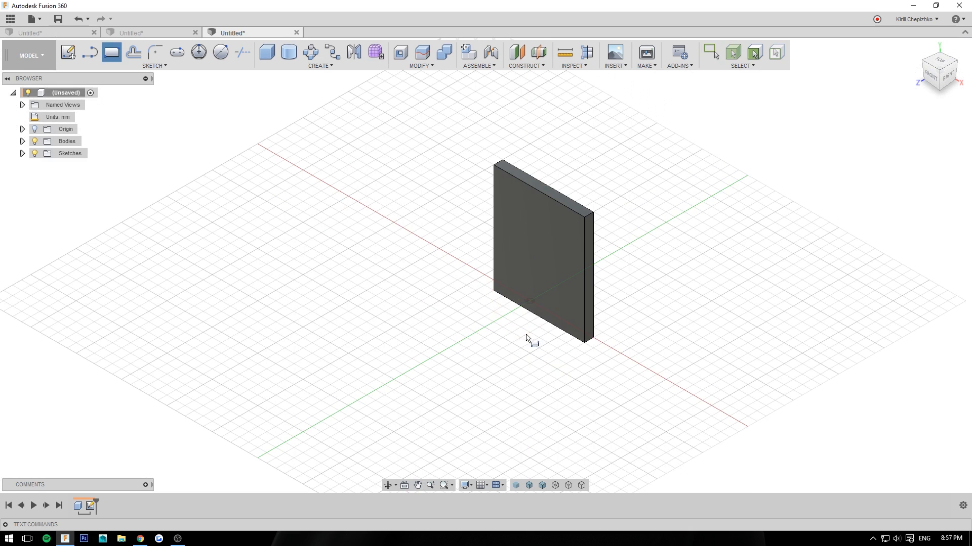
pyautogui.click(427, 329)
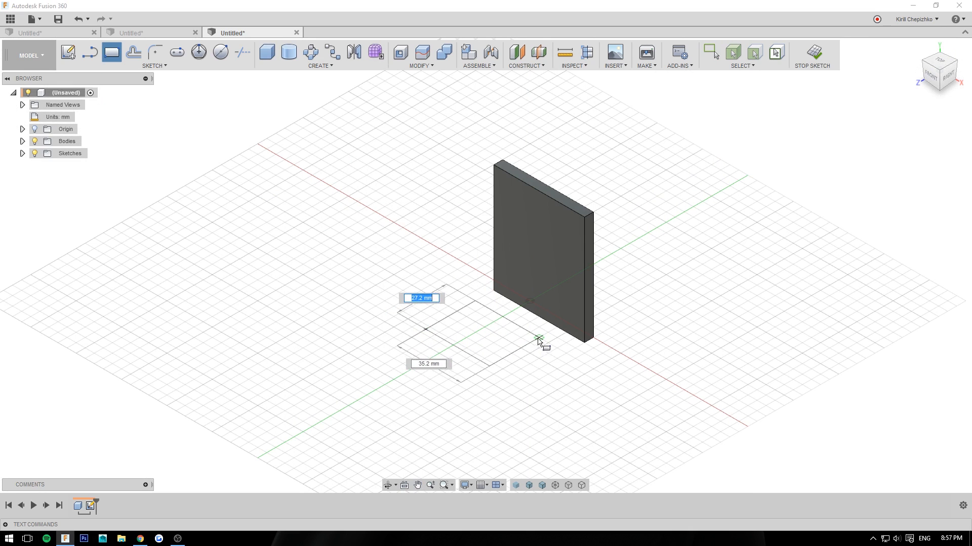
pyautogui.click(563, 355)
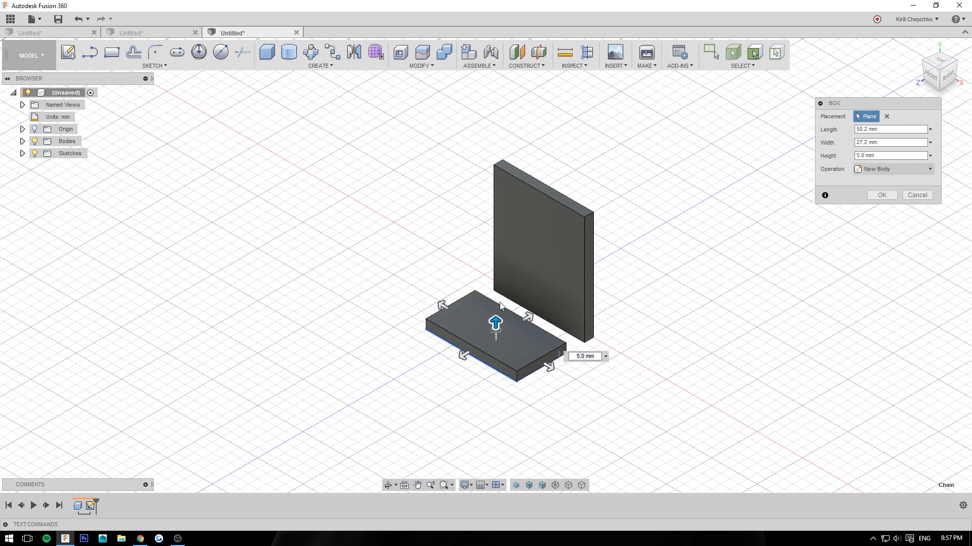
pyautogui.press('Return')
# Create a round disc on the horizontal origin plane in front of the flat box, and expand the Bodies folder
pyautogui.press('c')
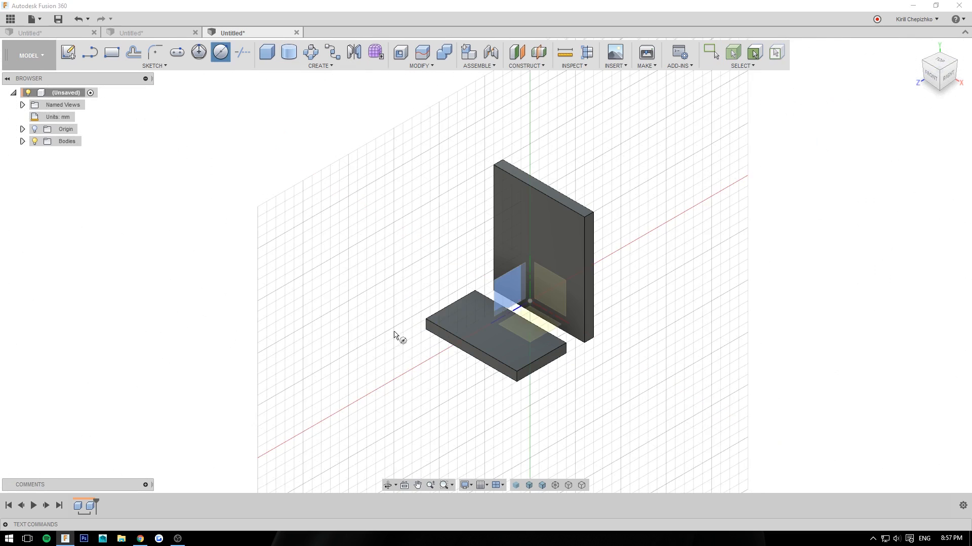
pyautogui.click(422, 394)
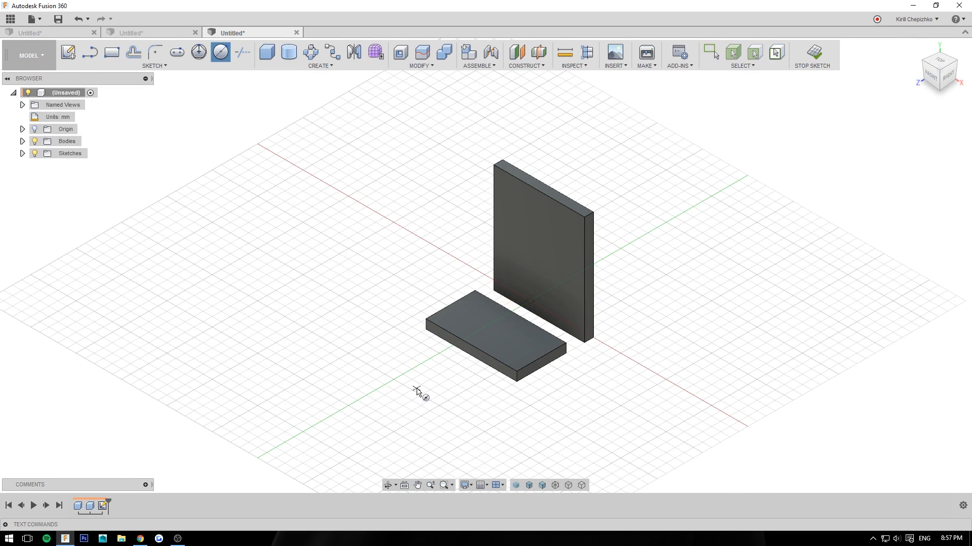
pyautogui.click(452, 393)
pyautogui.click(878, 183)
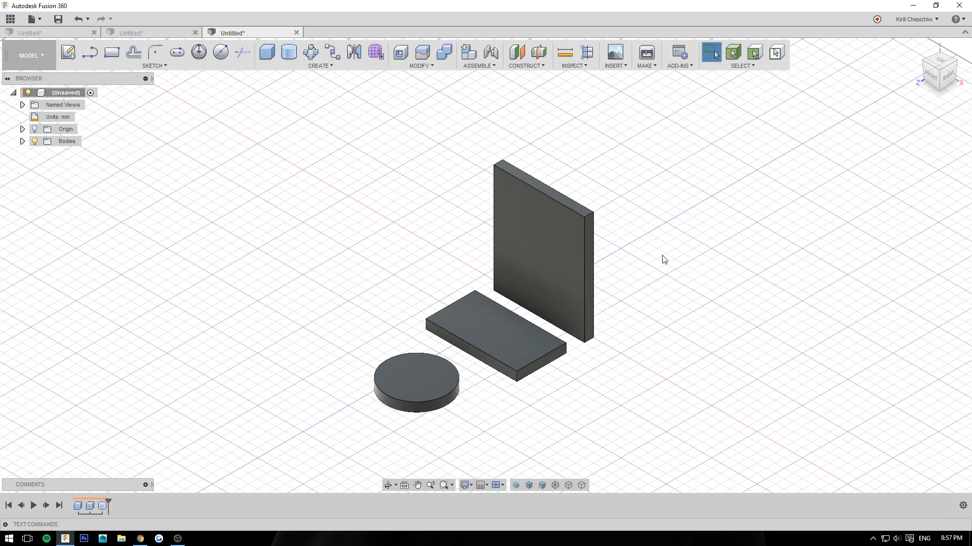
pyautogui.moveTo(598, 289); pyautogui.dragTo(585, 266, button='middle')
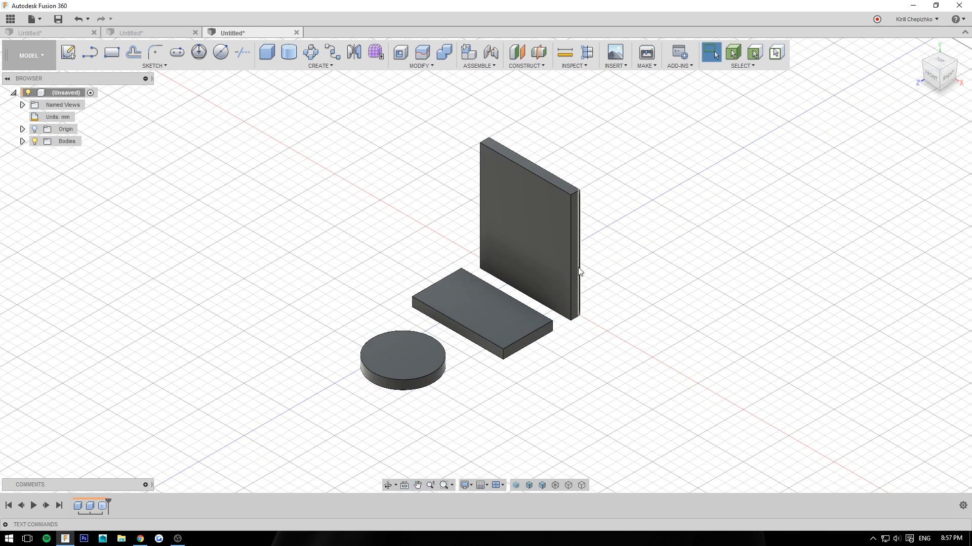
pyautogui.click(22, 141)
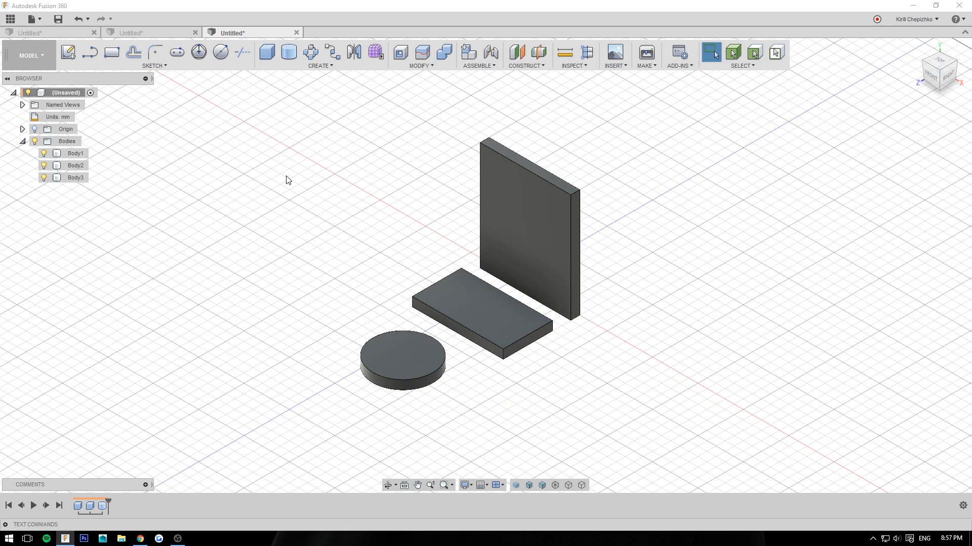
# Create a small cylinder near the edge of the disc's top face, about 6.3 mm in diameter and 1 mm high, as a New Body
pyautogui.moveTo(319, 180); pyautogui.dragTo(341, 160, button='middle')
pyautogui.click(282, 57)
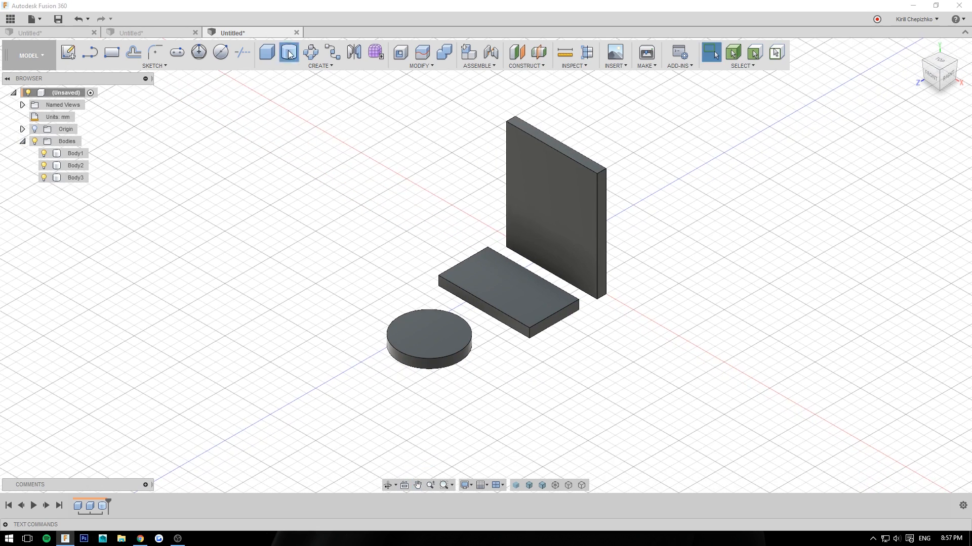
pyautogui.scroll(4, 406, 312)
pyautogui.click(472, 336)
pyautogui.click(473, 324)
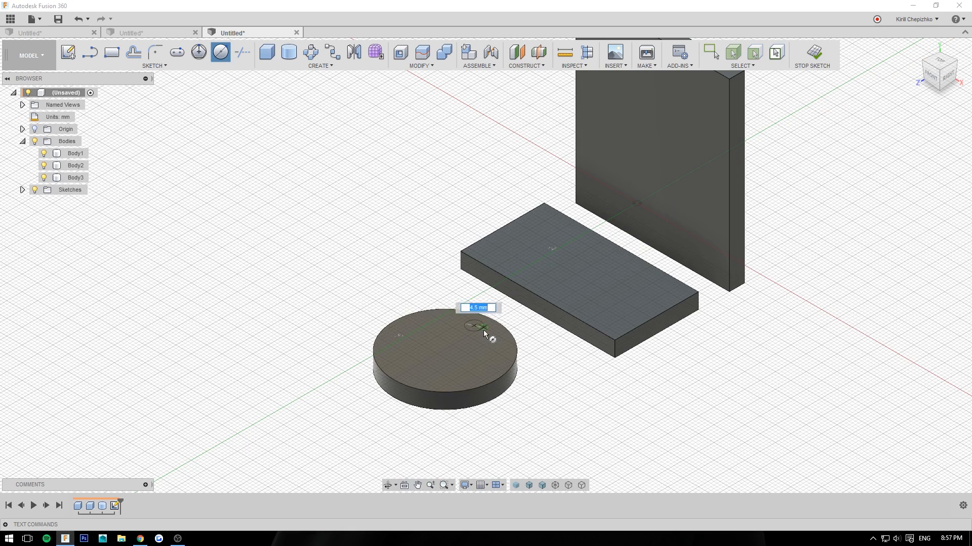
pyautogui.click(483, 330)
pyautogui.click(891, 156)
pyautogui.click(871, 205)
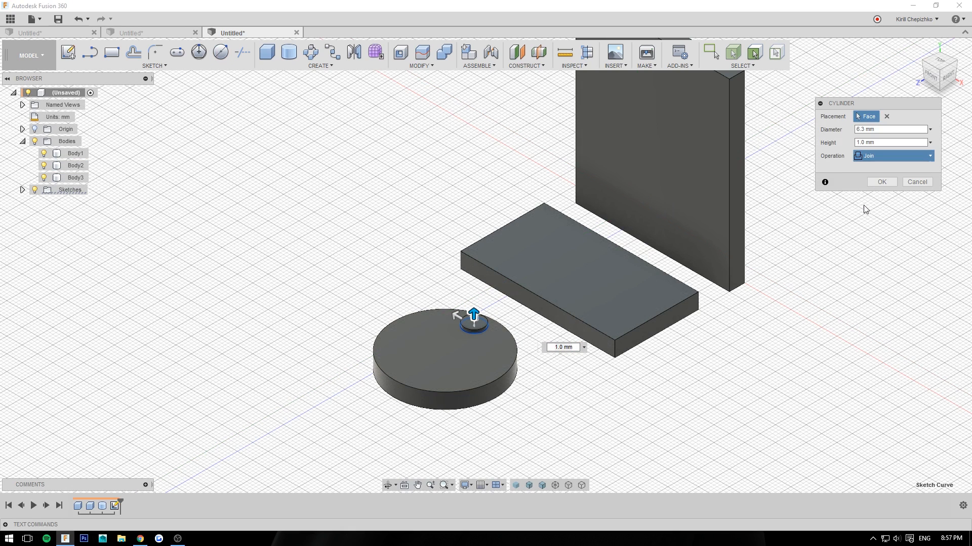
pyautogui.click(874, 185)
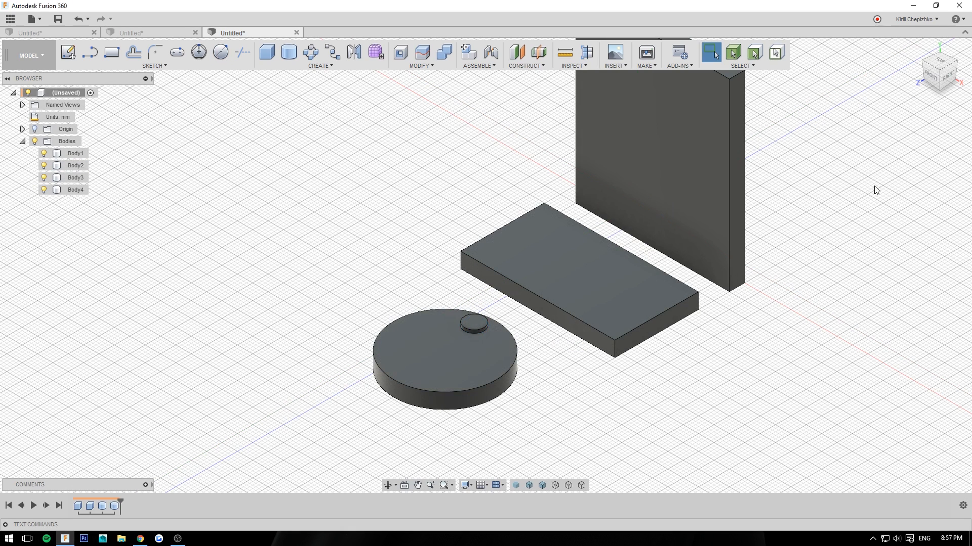
# Make a full circular pattern of the small cylinder body around the disc's circular edge with a quantity of 3
pyautogui.click(311, 52)
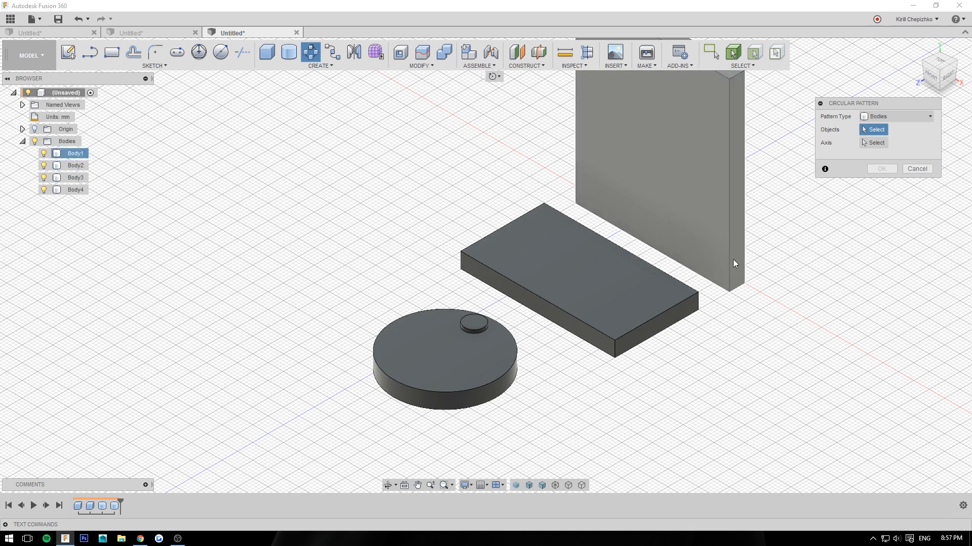
pyautogui.click(478, 332)
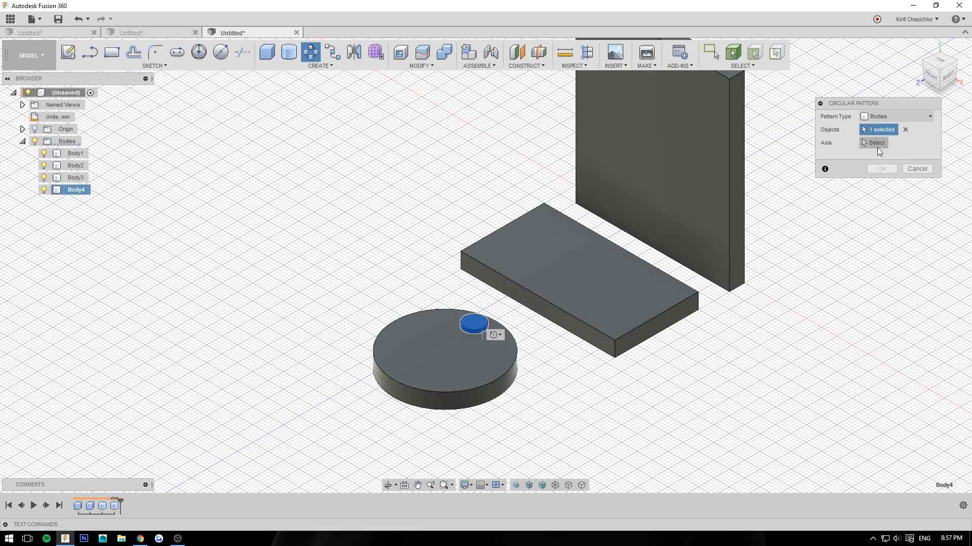
pyautogui.click(864, 142)
pyautogui.click(494, 380)
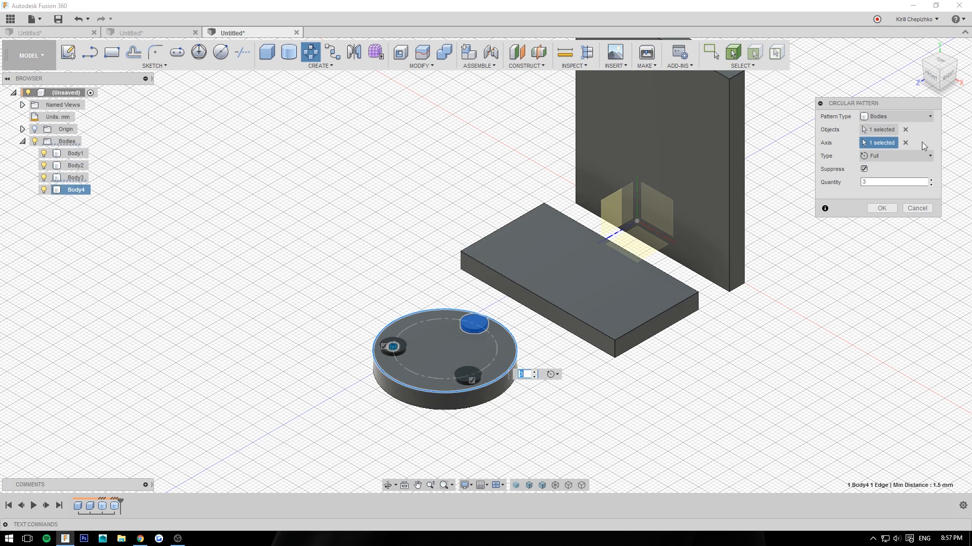
pyautogui.click(881, 209)
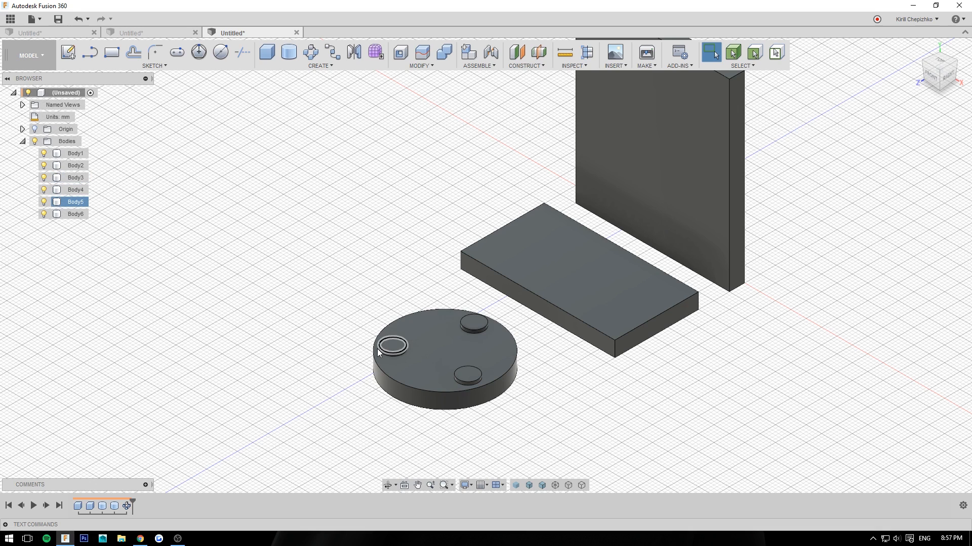
# Examine the commands offered for the disc with its three small cylinders, for the Bodies folder and for the top-level component
pyautogui.click(57, 215)
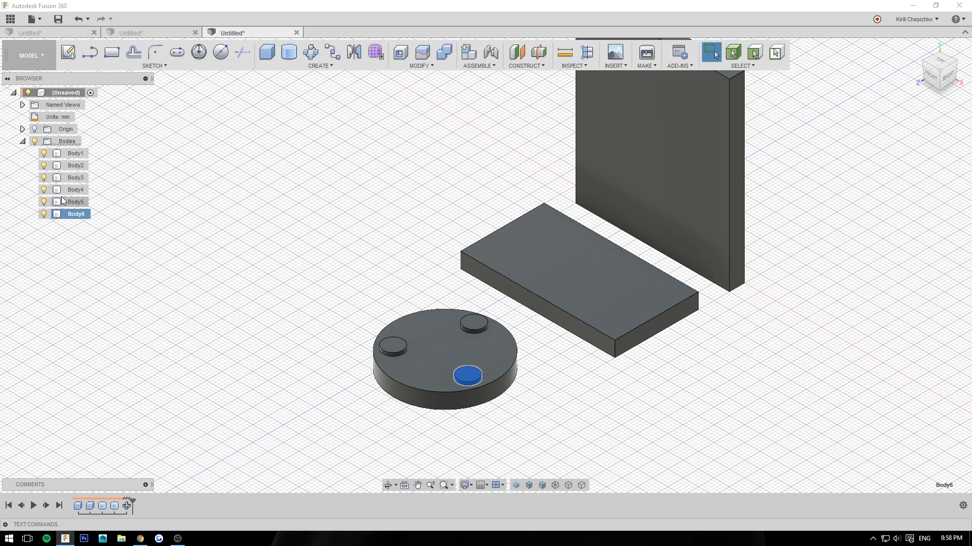
pyautogui.keyDown('ctrl'); pyautogui.click(63, 202); pyautogui.keyUp('ctrl')
pyautogui.keyDown('ctrl'); pyautogui.click(71, 193); pyautogui.keyUp('ctrl')
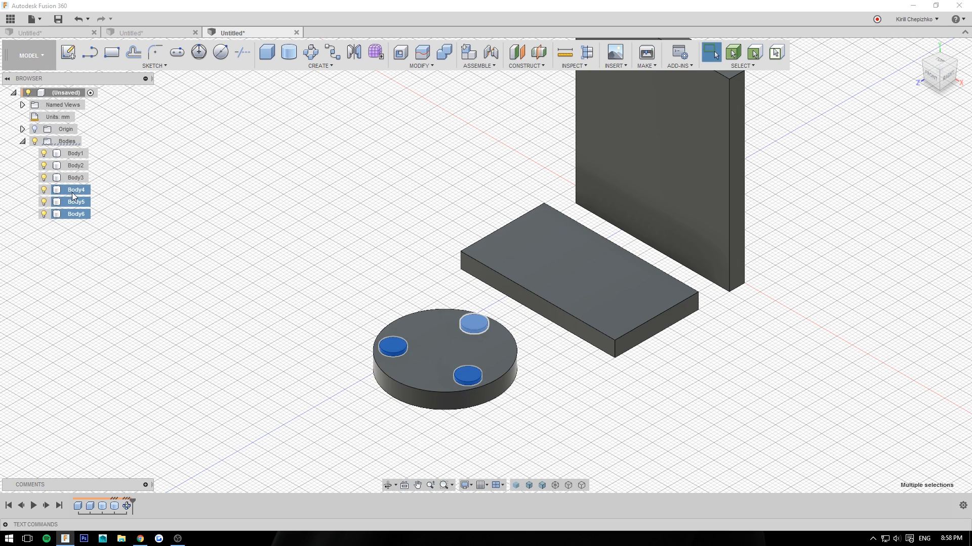
pyautogui.keyDown('ctrl'); pyautogui.click(75, 175); pyautogui.keyUp('ctrl')
pyautogui.rightClick(75, 174)
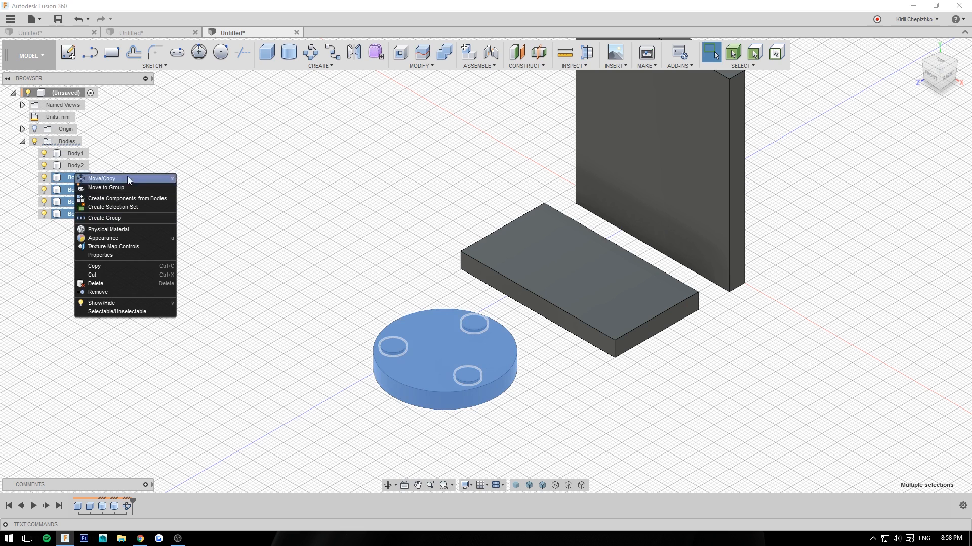
pyautogui.click(80, 174)
pyautogui.click(64, 141)
pyautogui.rightClick(64, 145)
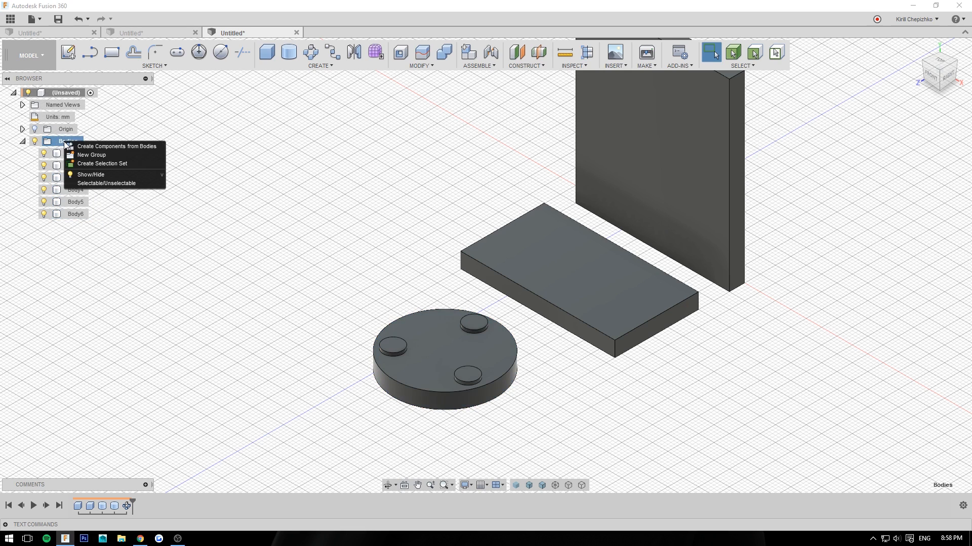
pyautogui.click(114, 124)
pyautogui.rightClick(67, 95)
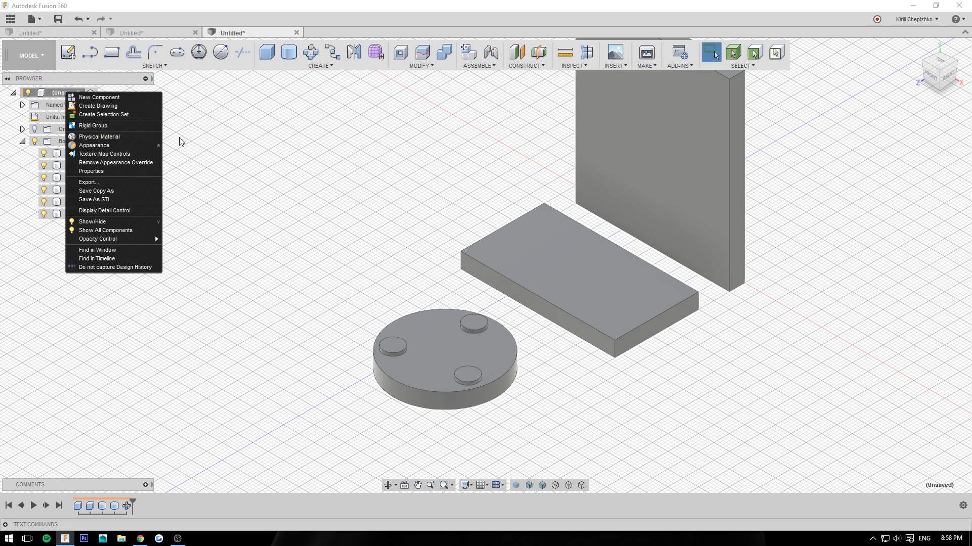
pyautogui.click(198, 147)
pyautogui.click(70, 94)
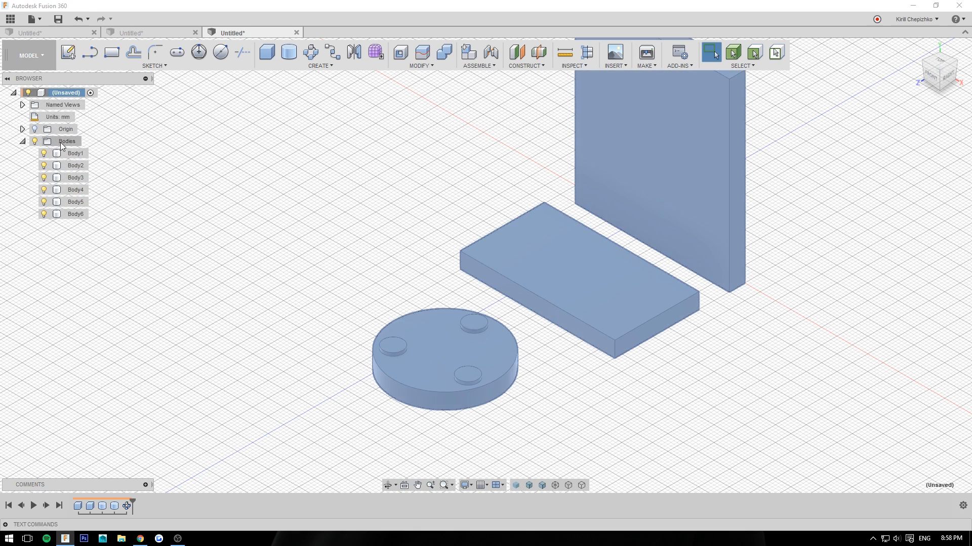
# Create a new group inside the Bodies folder and name it "circular pattern"
pyautogui.rightClick(65, 141)
pyautogui.click(80, 155)
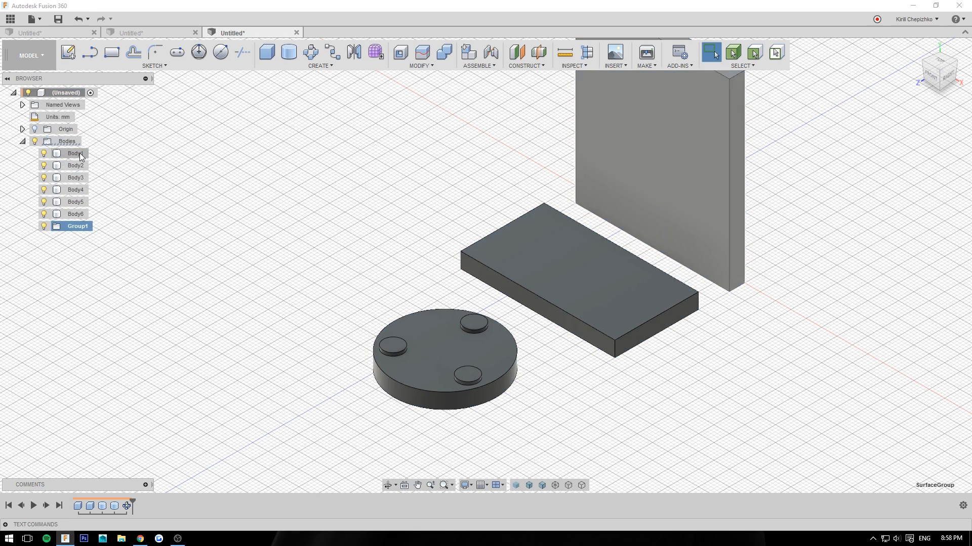
pyautogui.doubleClick(74, 226)
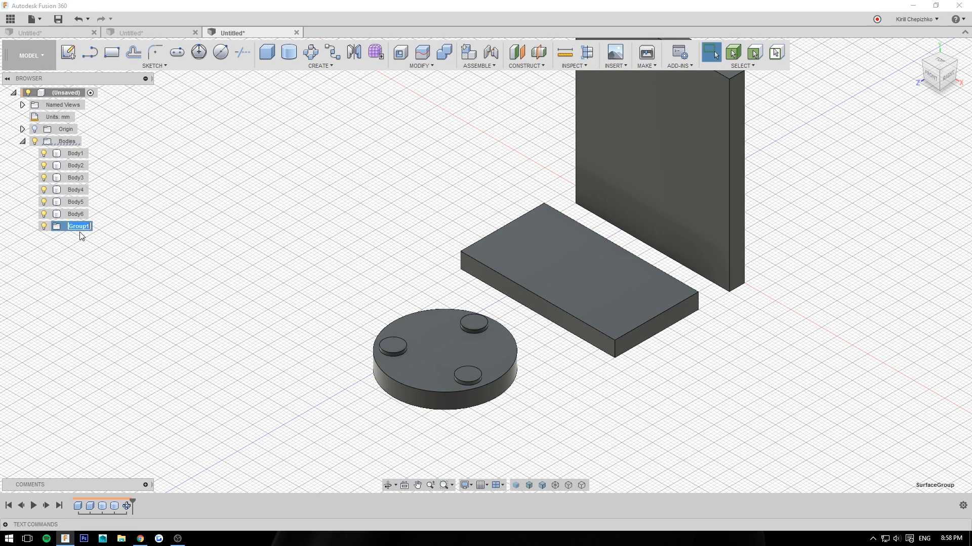
pyautogui.write('circular pattern')
# Move the disc and the three small cylinders into the circular pattern group, and expand the group to check its bodies
pyautogui.click(75, 214)
pyautogui.keyDown('ctrl'); pyautogui.click(79, 202); pyautogui.keyUp('ctrl')
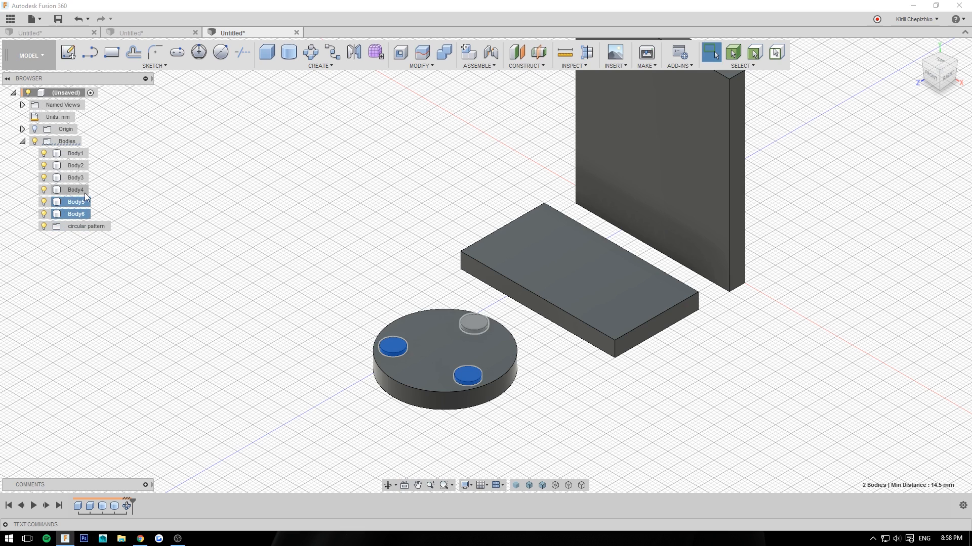
pyautogui.keyDown('ctrl'); pyautogui.click(81, 190); pyautogui.keyUp('ctrl')
pyautogui.keyDown('ctrl'); pyautogui.click(83, 178); pyautogui.keyUp('ctrl')
pyautogui.moveTo(82, 183); pyautogui.dragTo(81, 227)
pyautogui.click(32, 177)
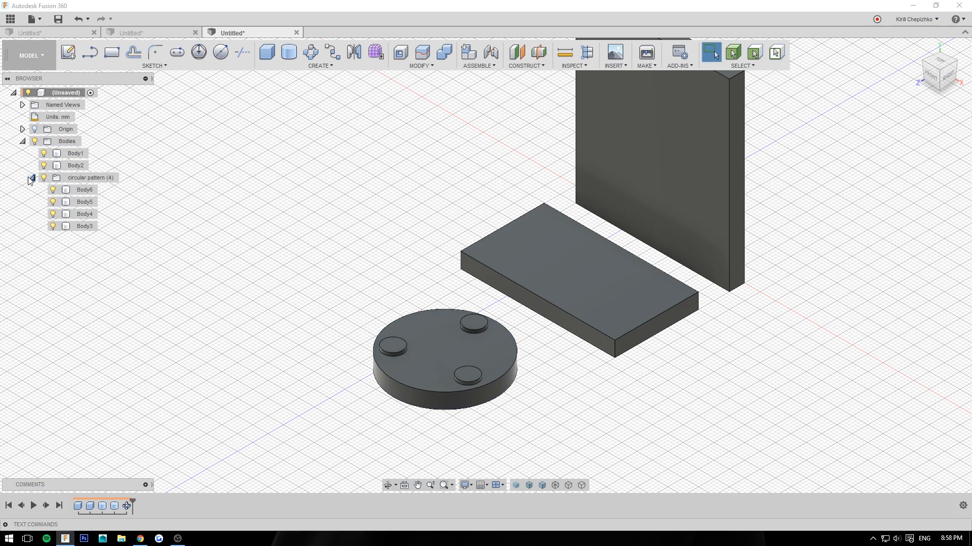
pyautogui.click(114, 178)
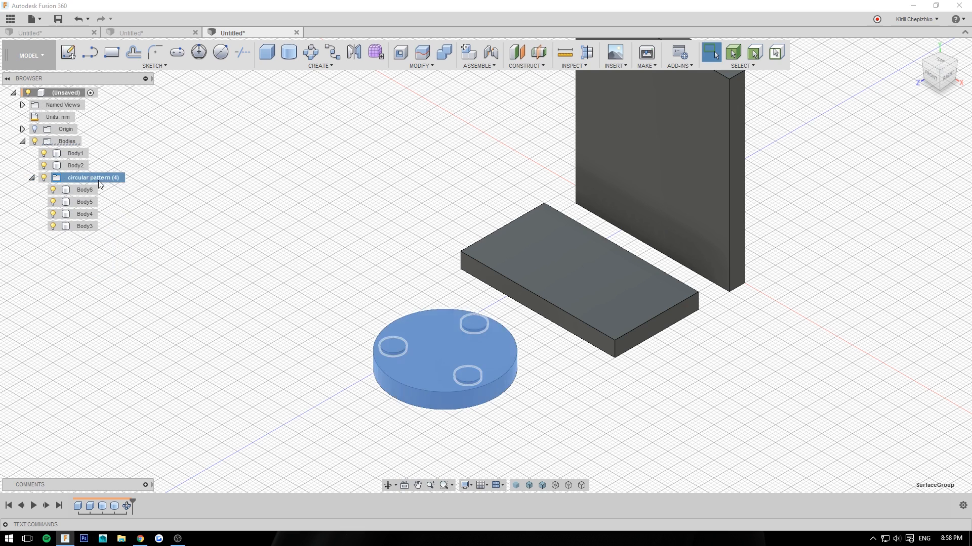
pyautogui.click(212, 213)
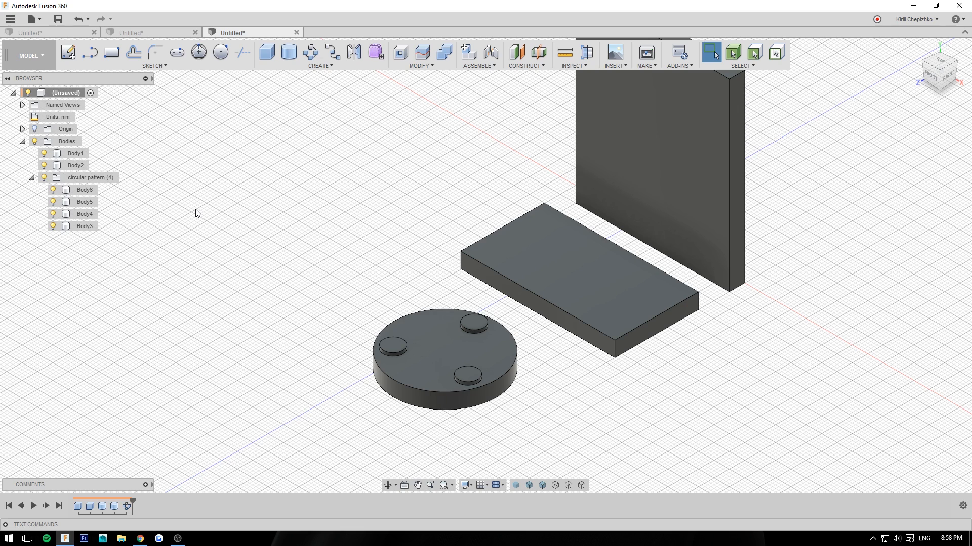